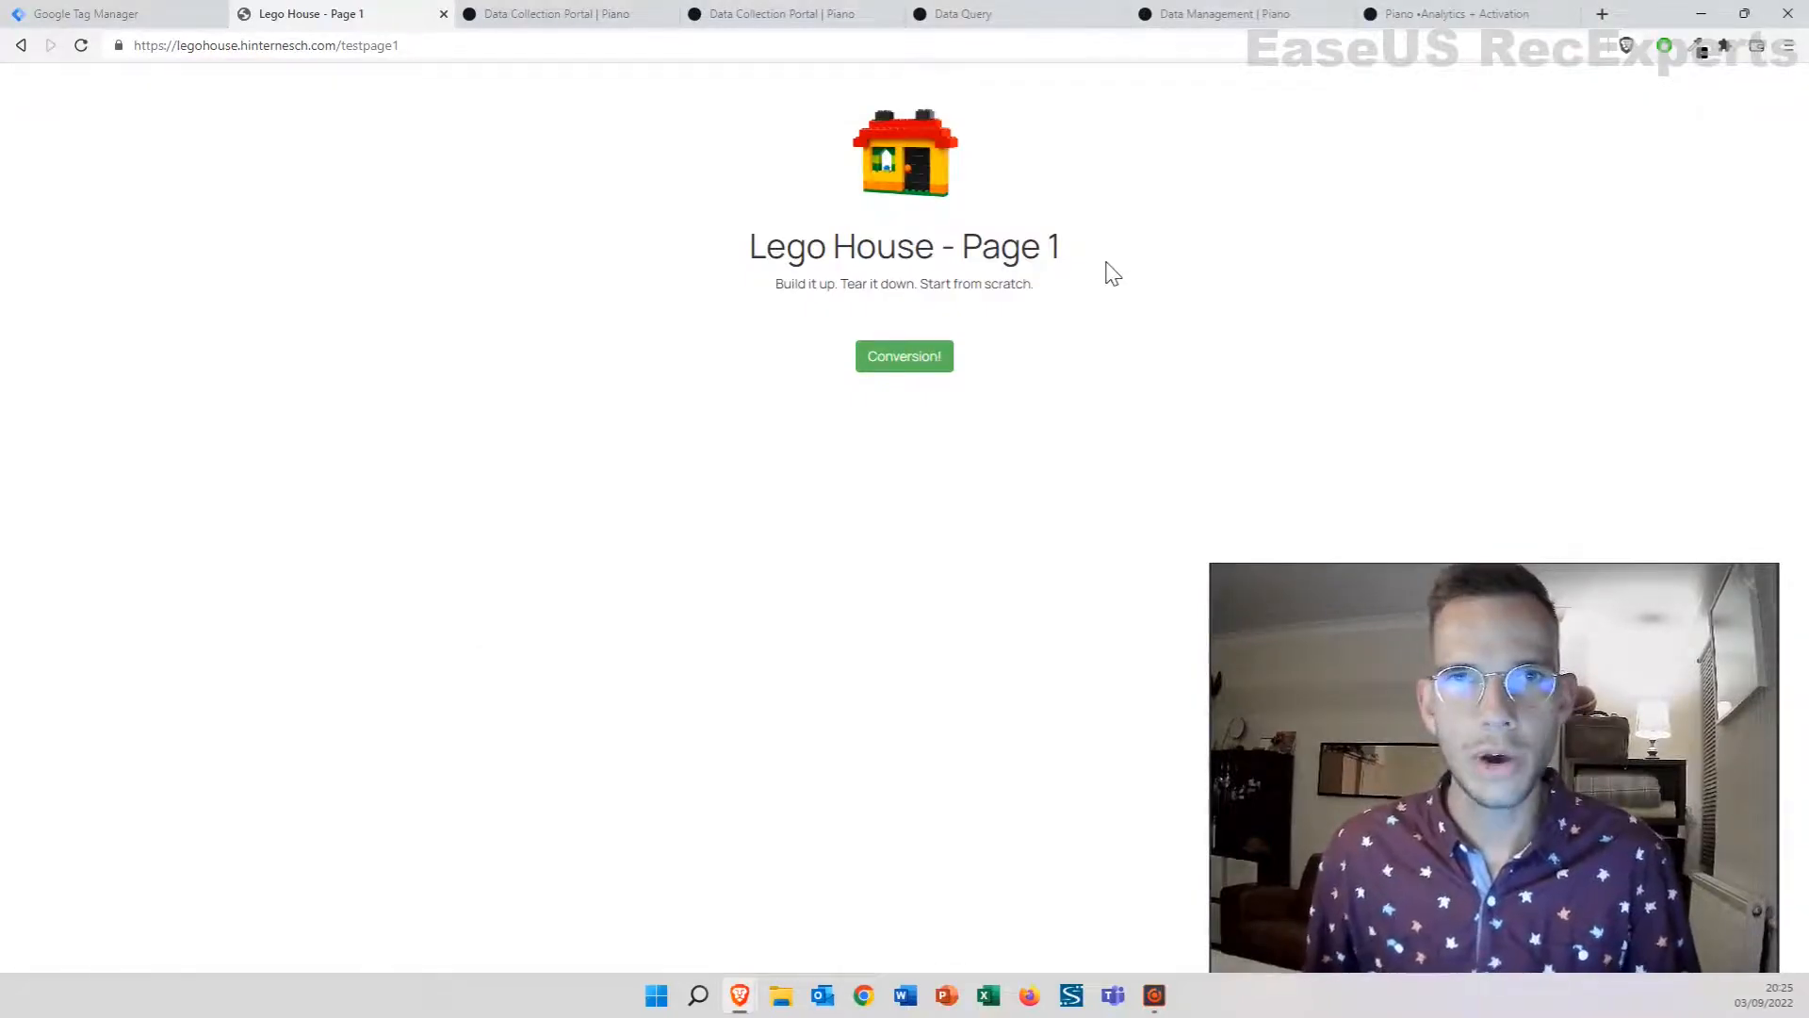
Try the Conversion button on the Lego House test page, and search the tag template gallery for Piano
left_click(939, 360)
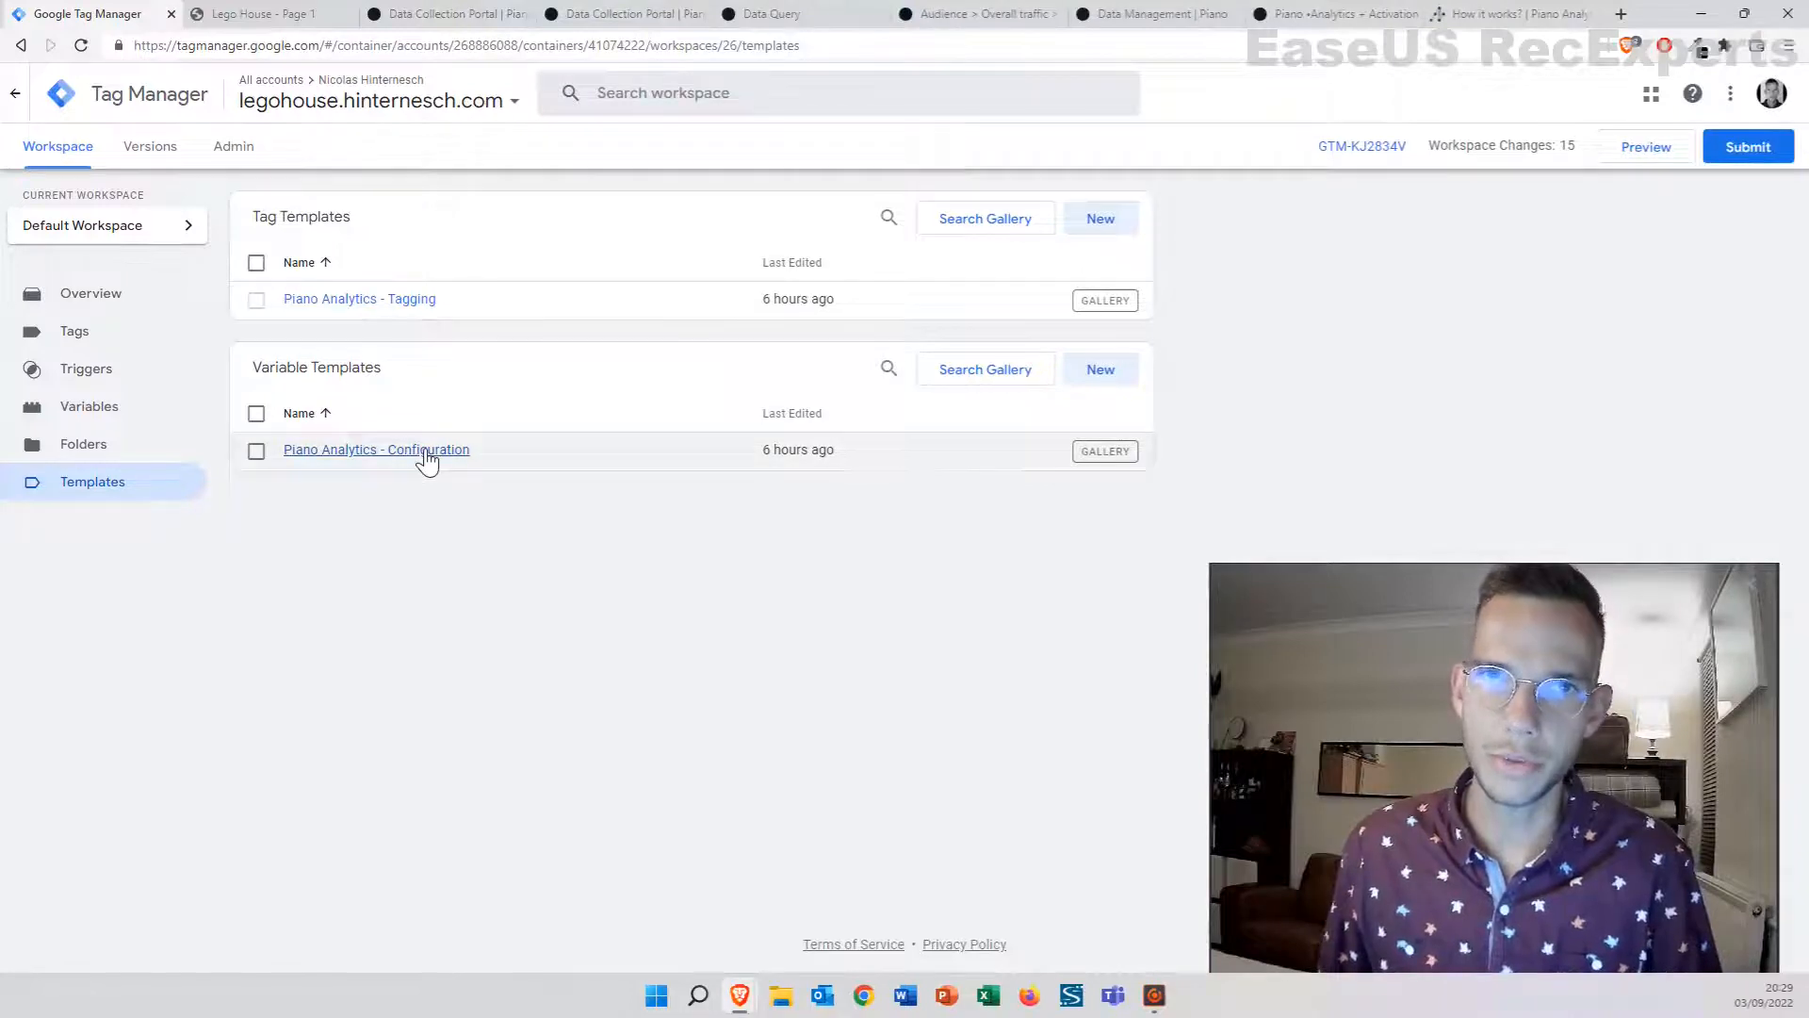
left_click(985, 218)
type("Piano")
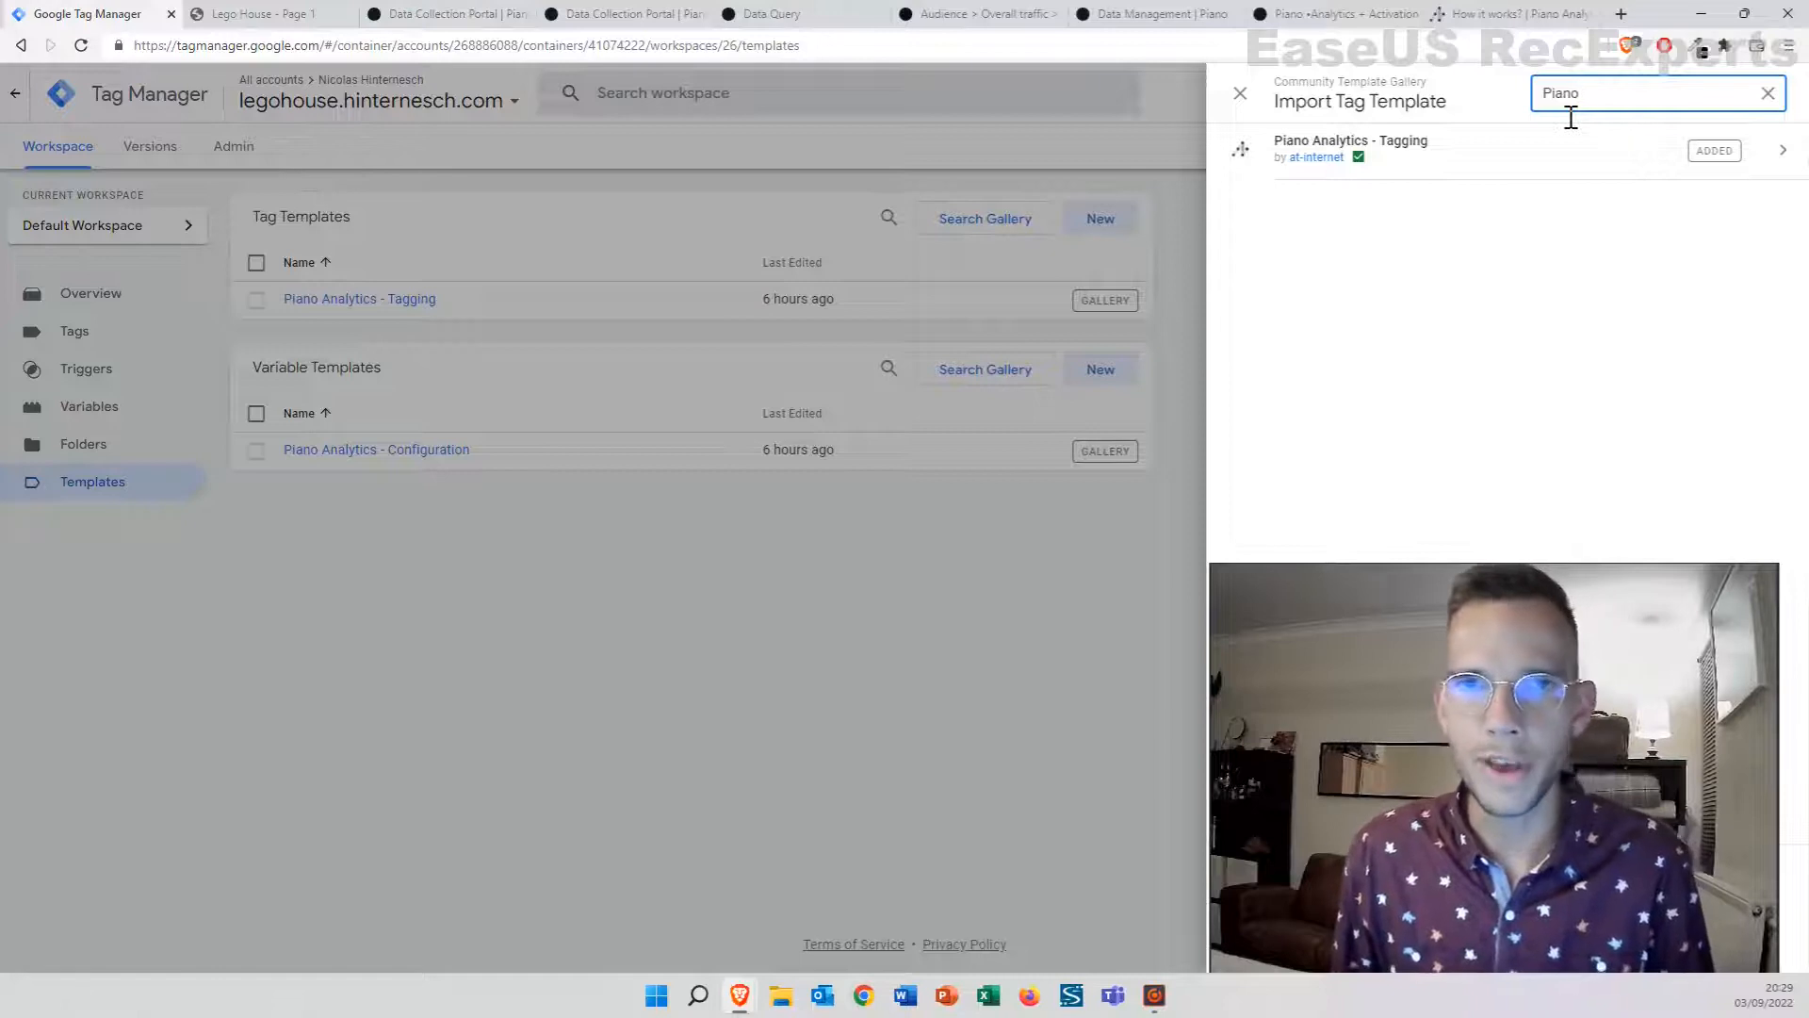
left_click(687, 697)
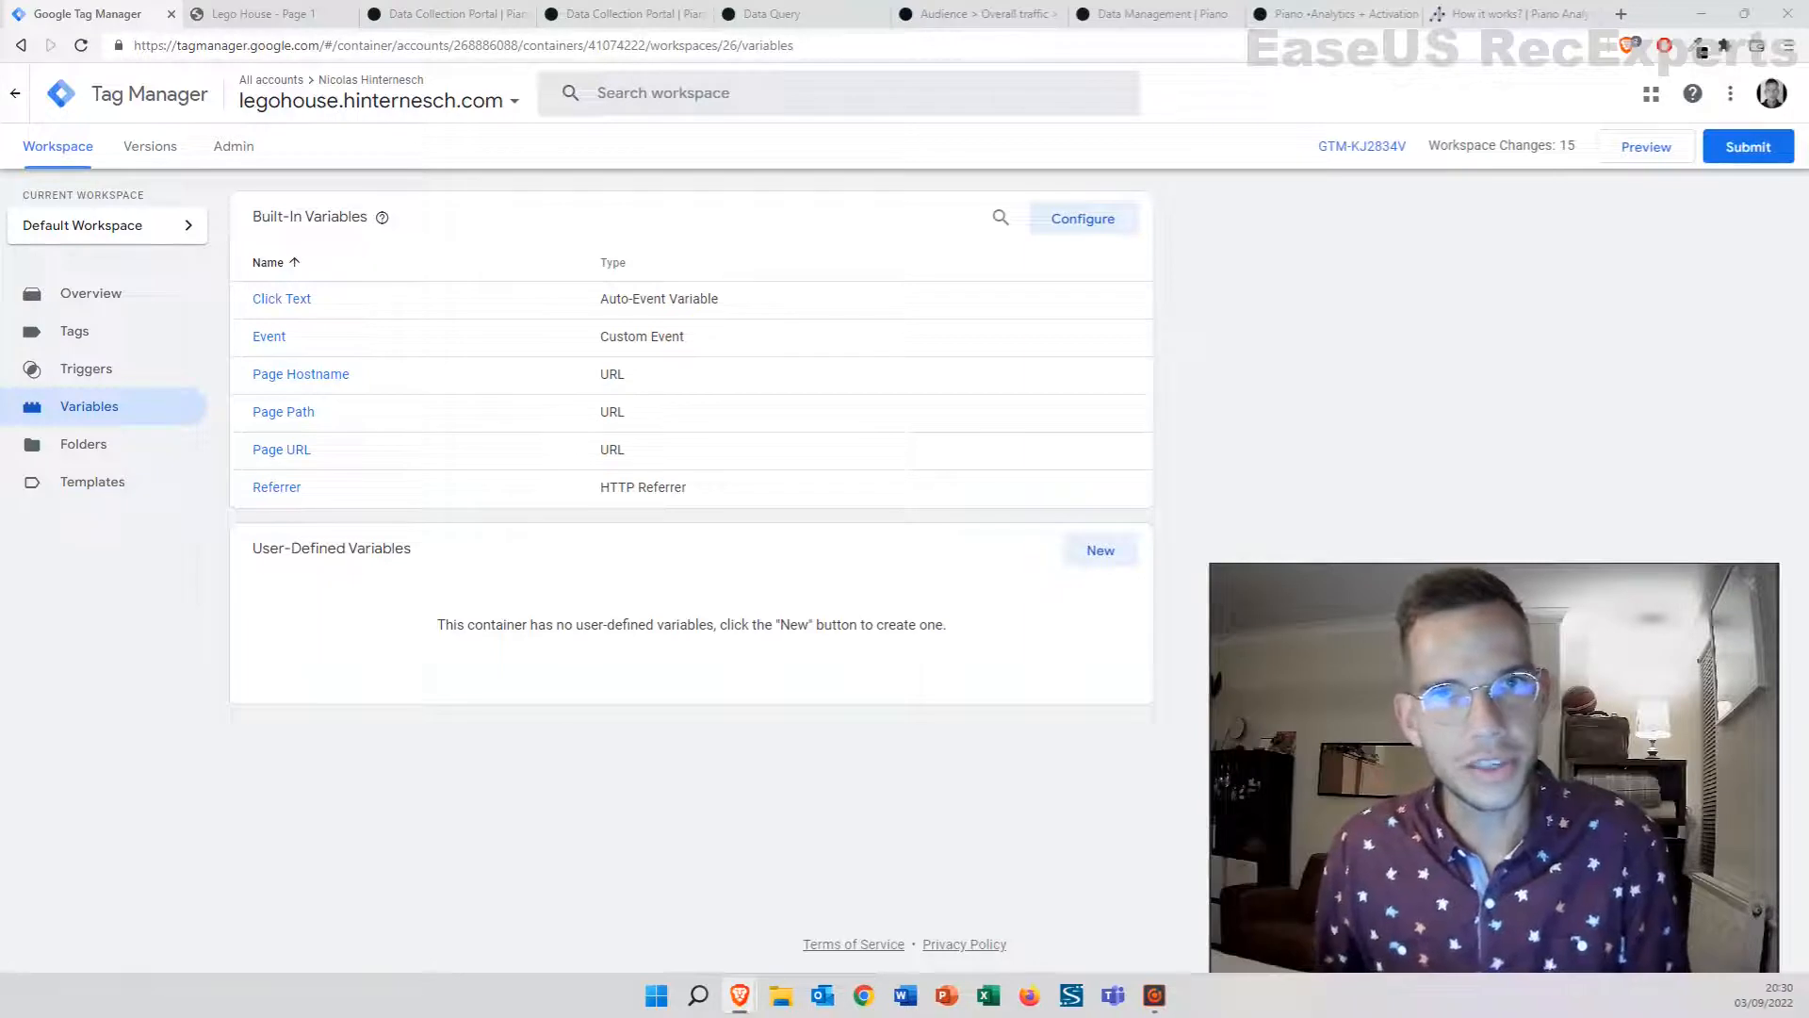
left_click(1102, 552)
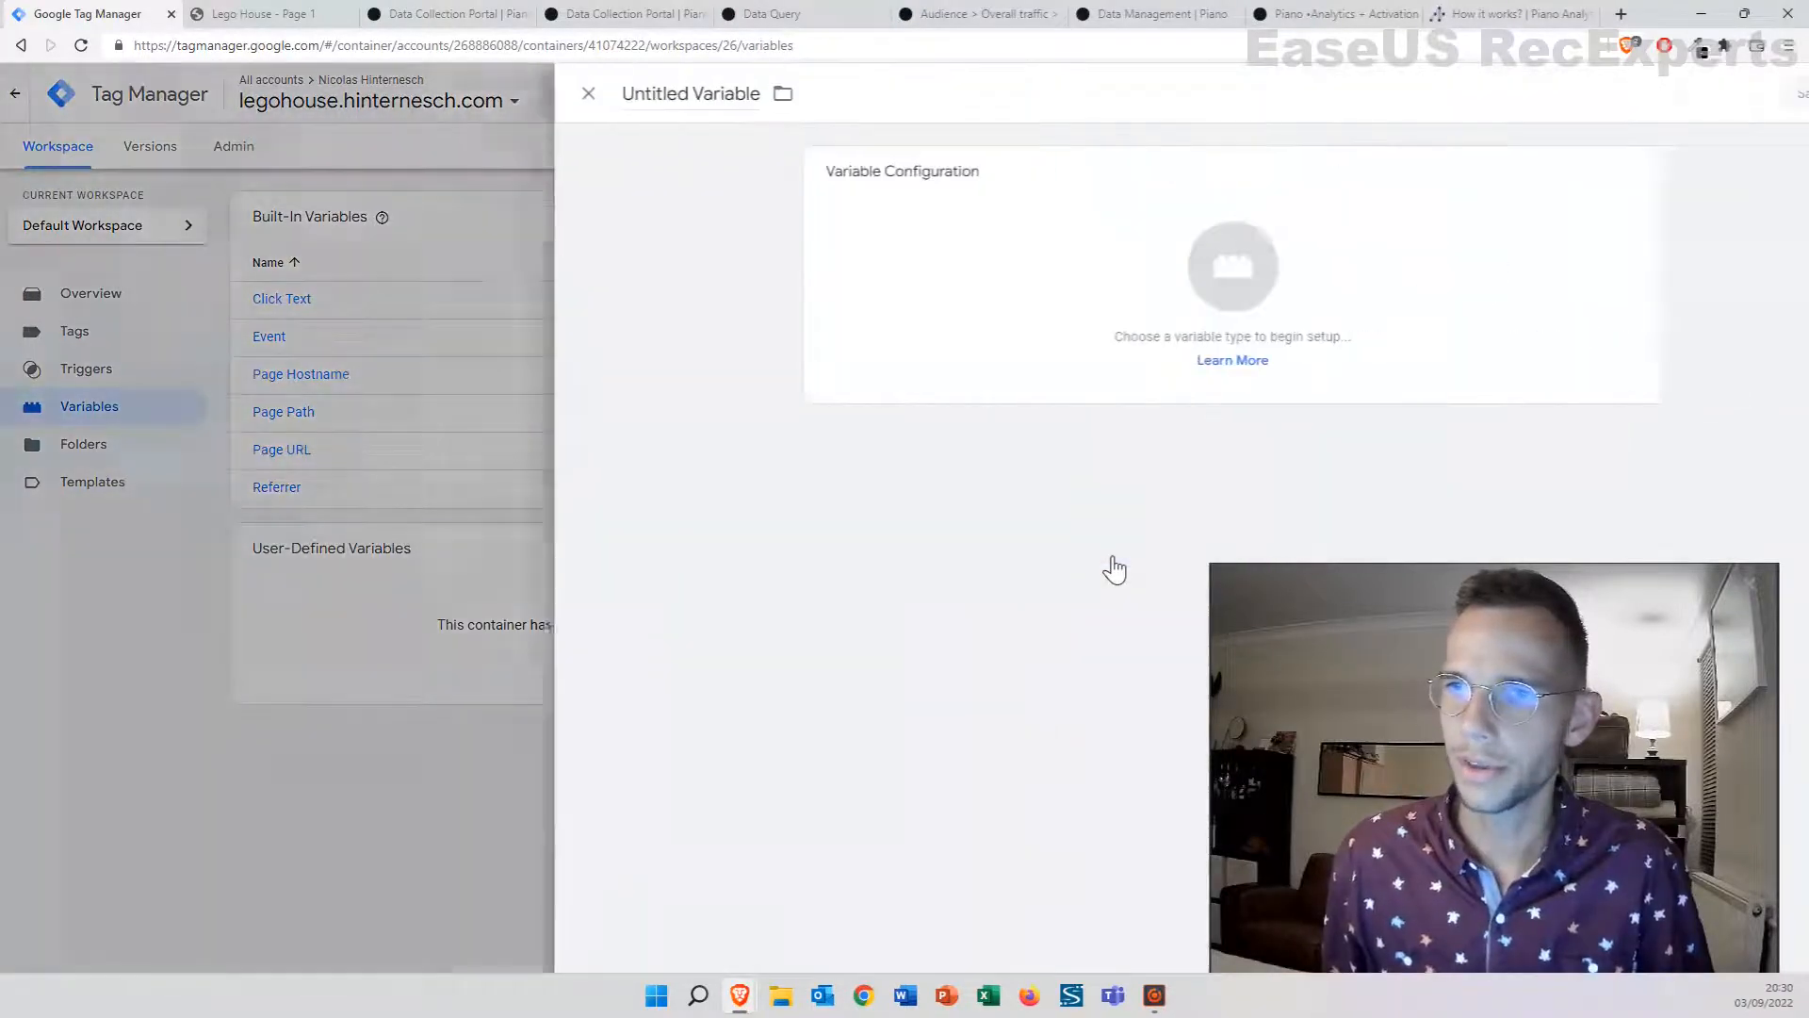
left_click(1146, 283)
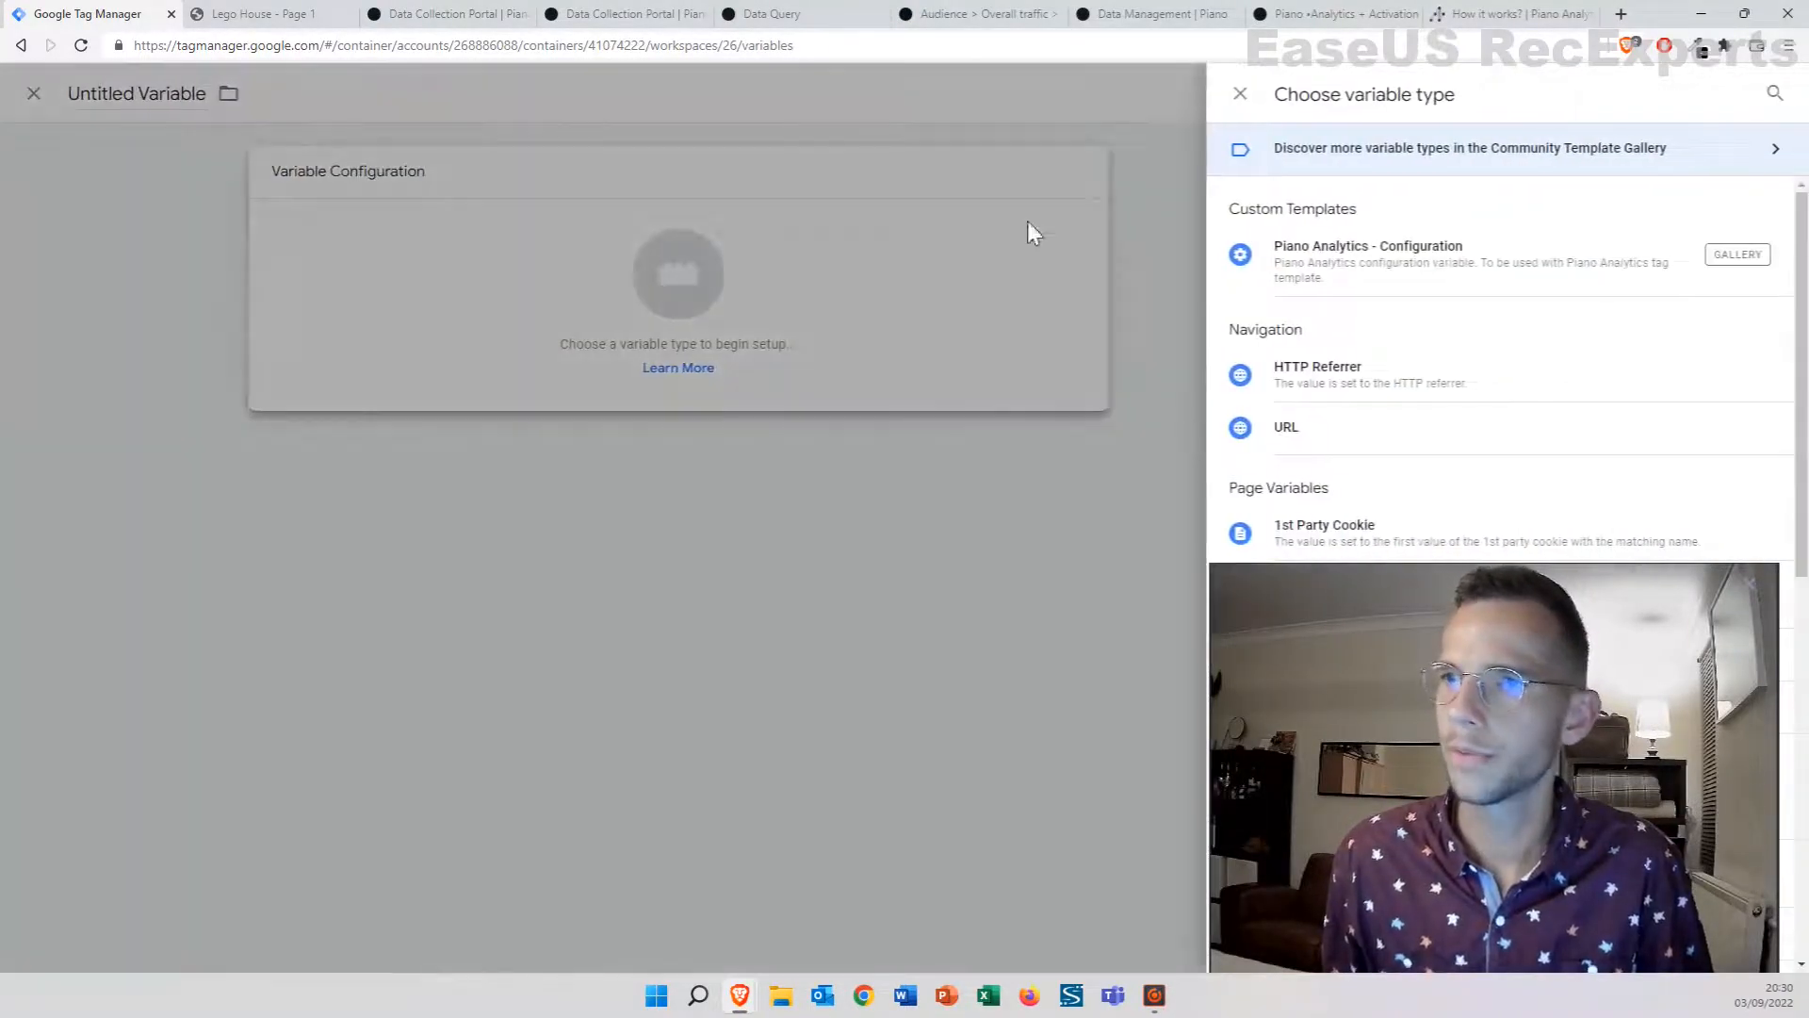
left_click(1514, 277)
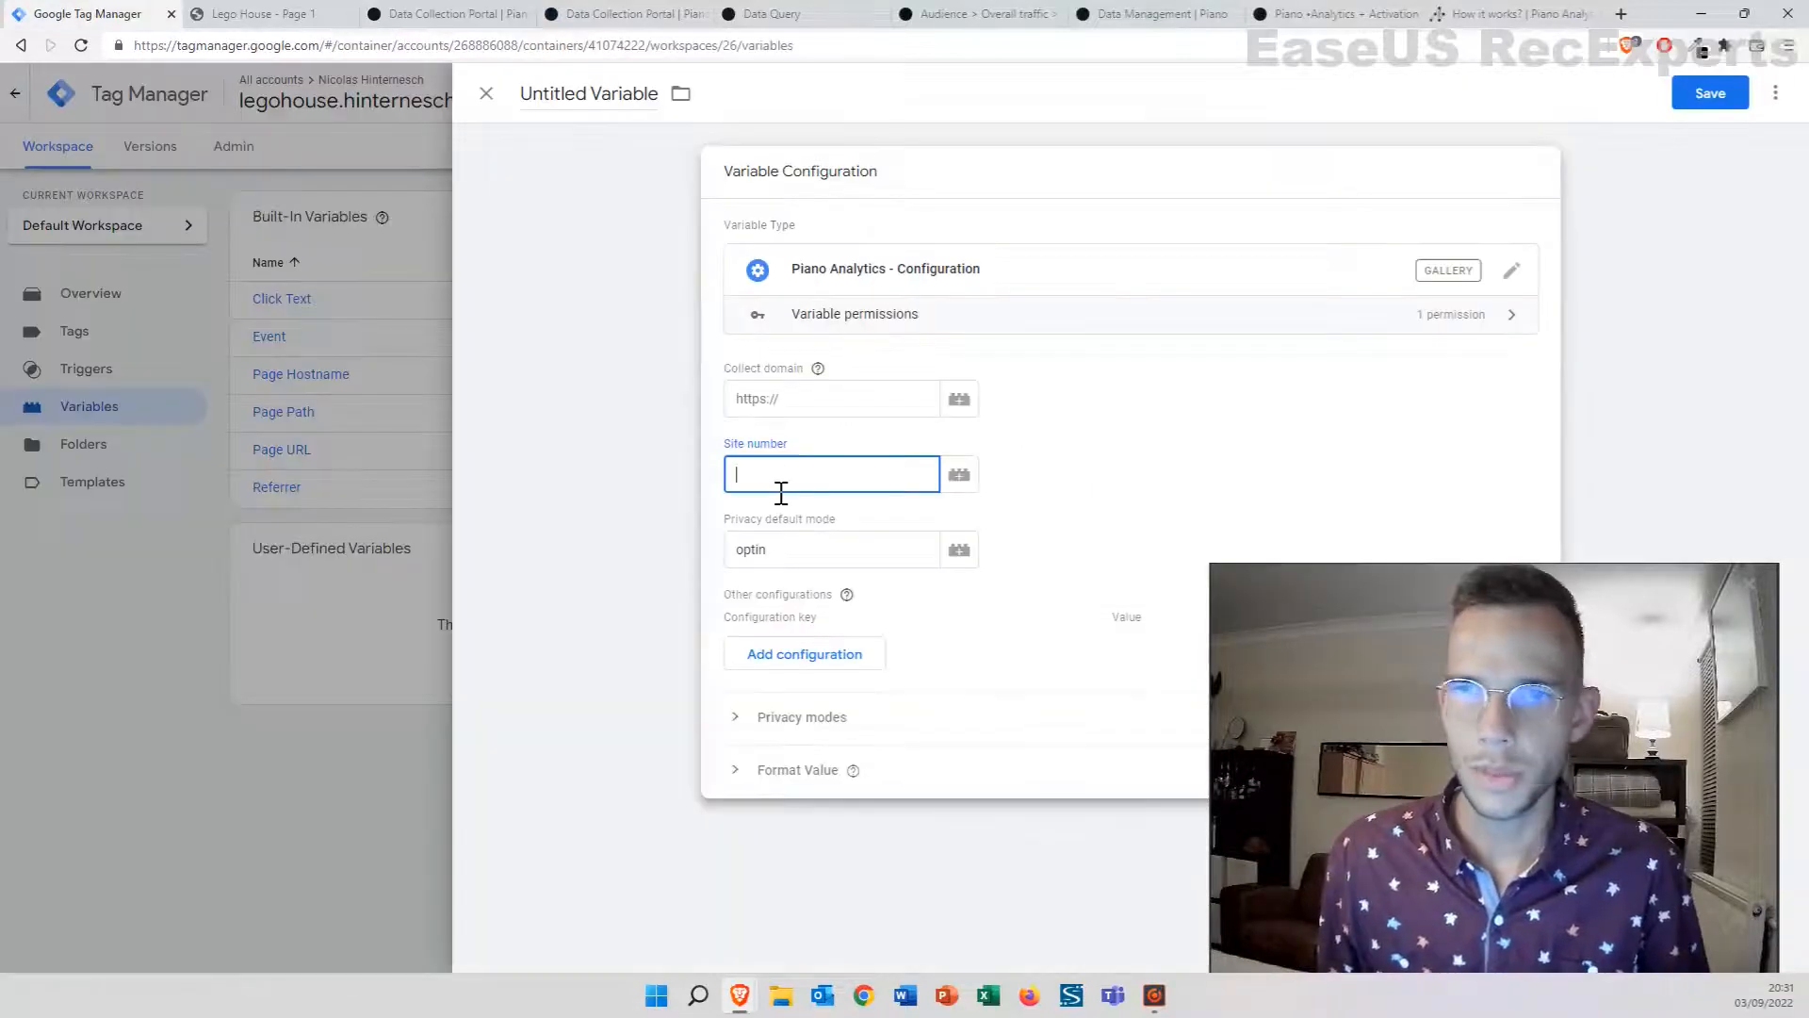
type("583380")
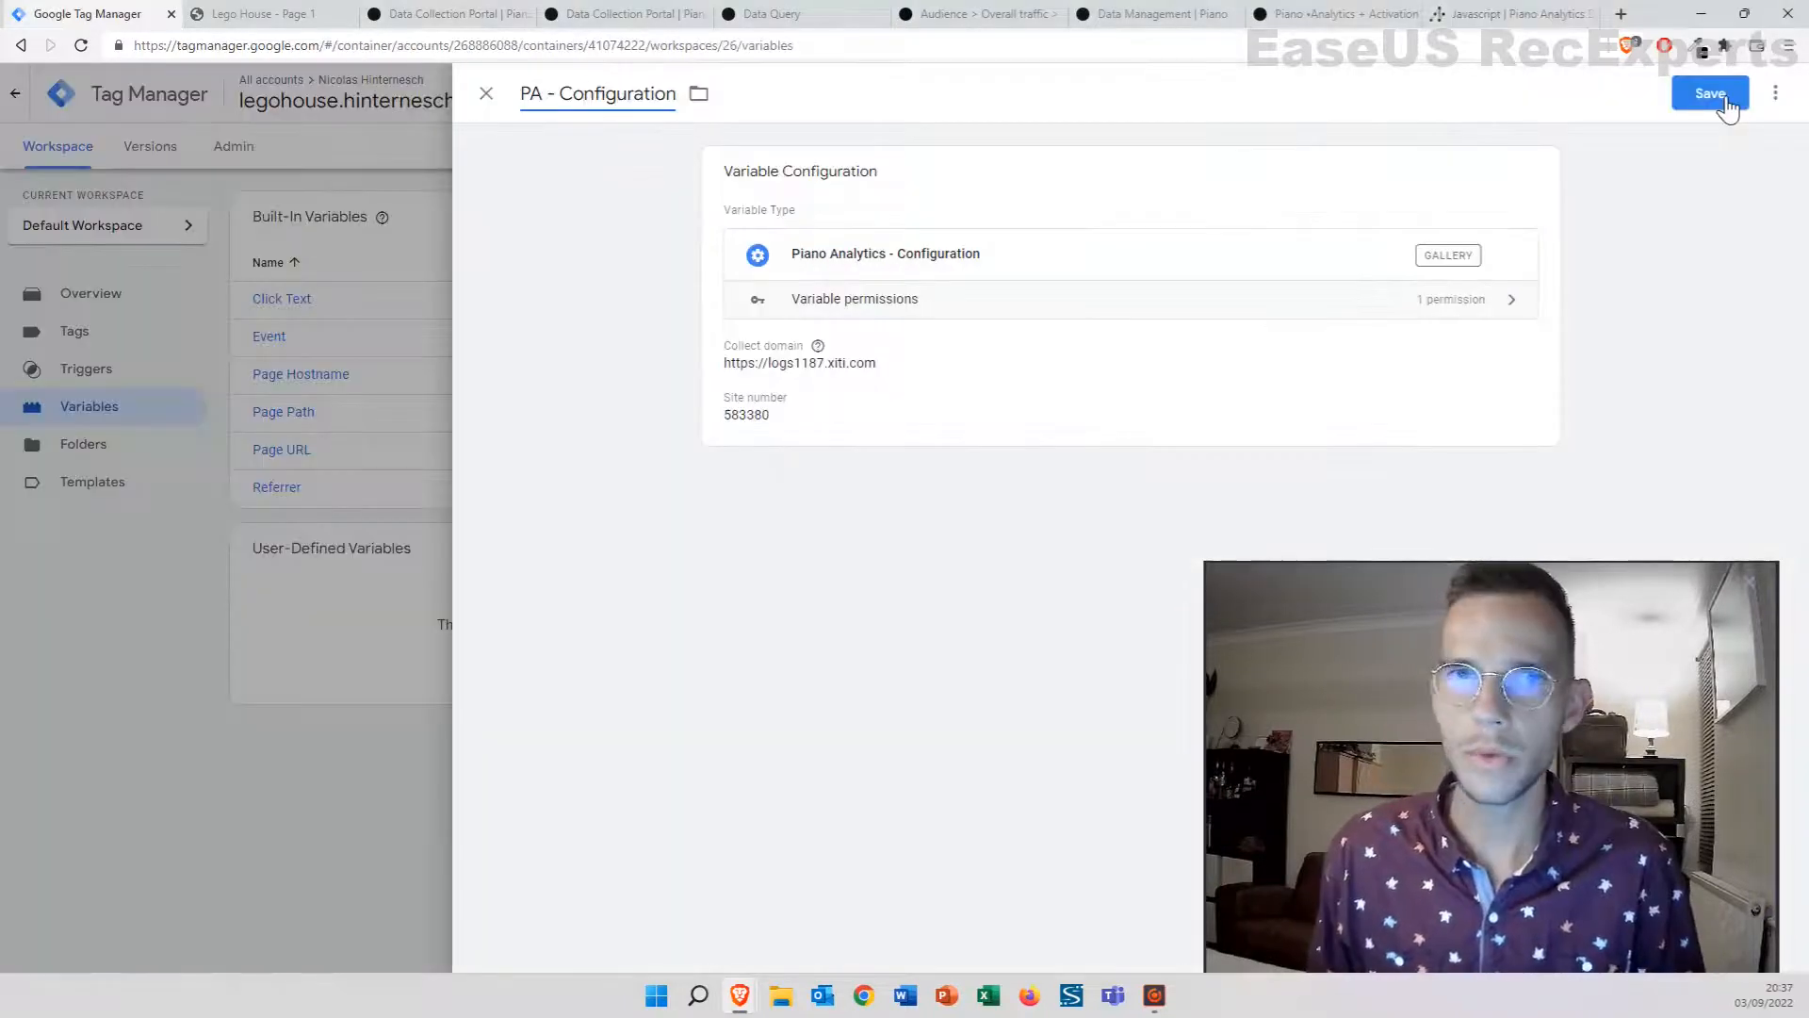
left_click(1710, 95)
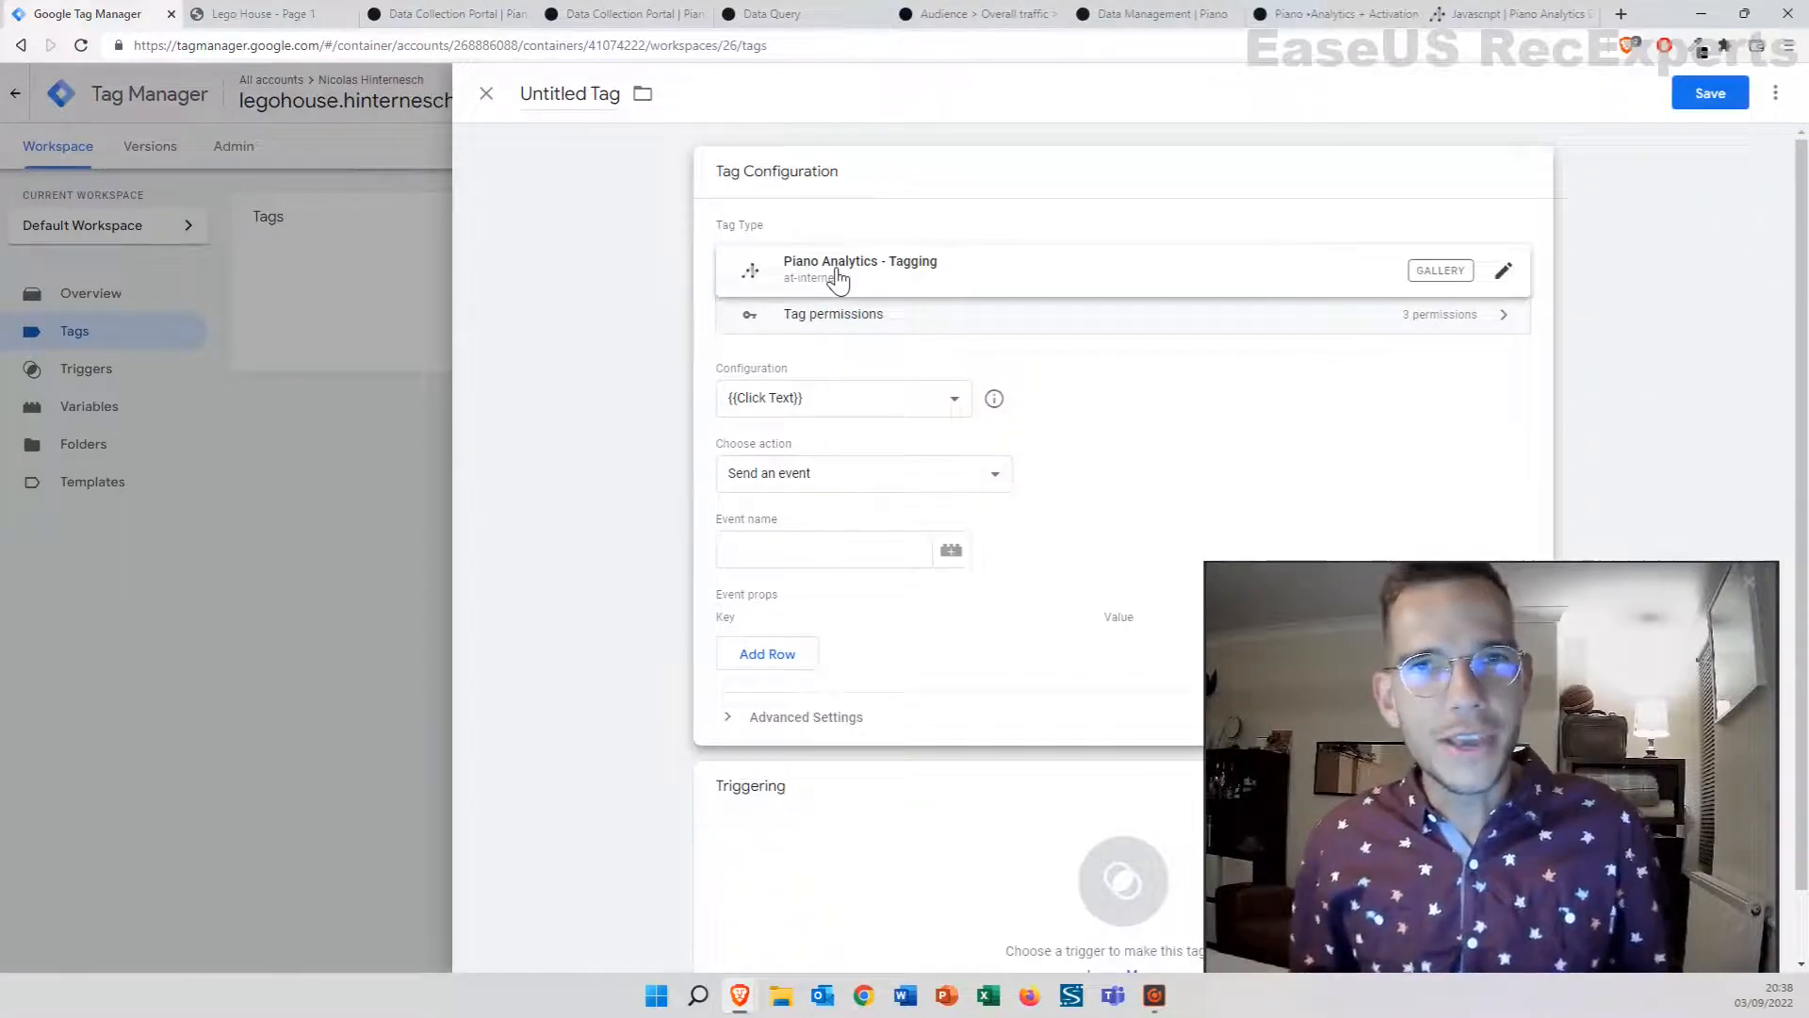
Configure the PA - Page View tag with {{PA - Configuration}}, the action Send an event and the event name page.display
left_click(812, 400)
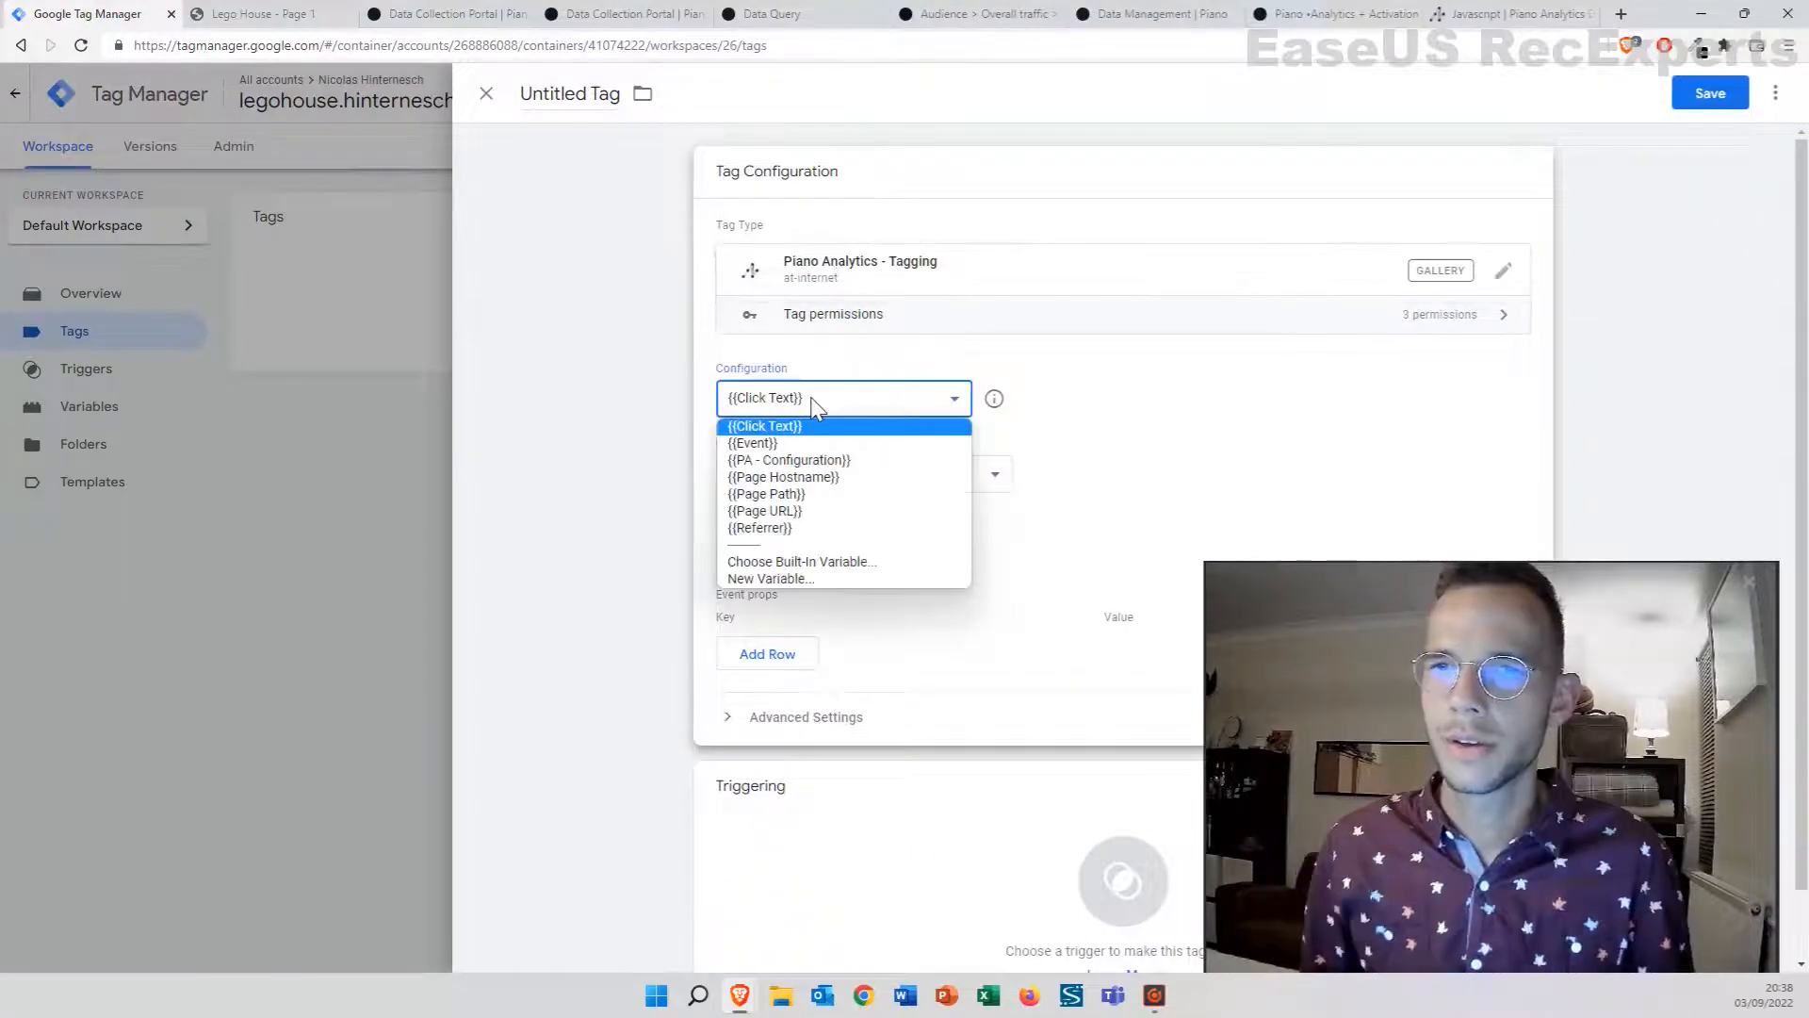
left_click(819, 461)
left_click(803, 477)
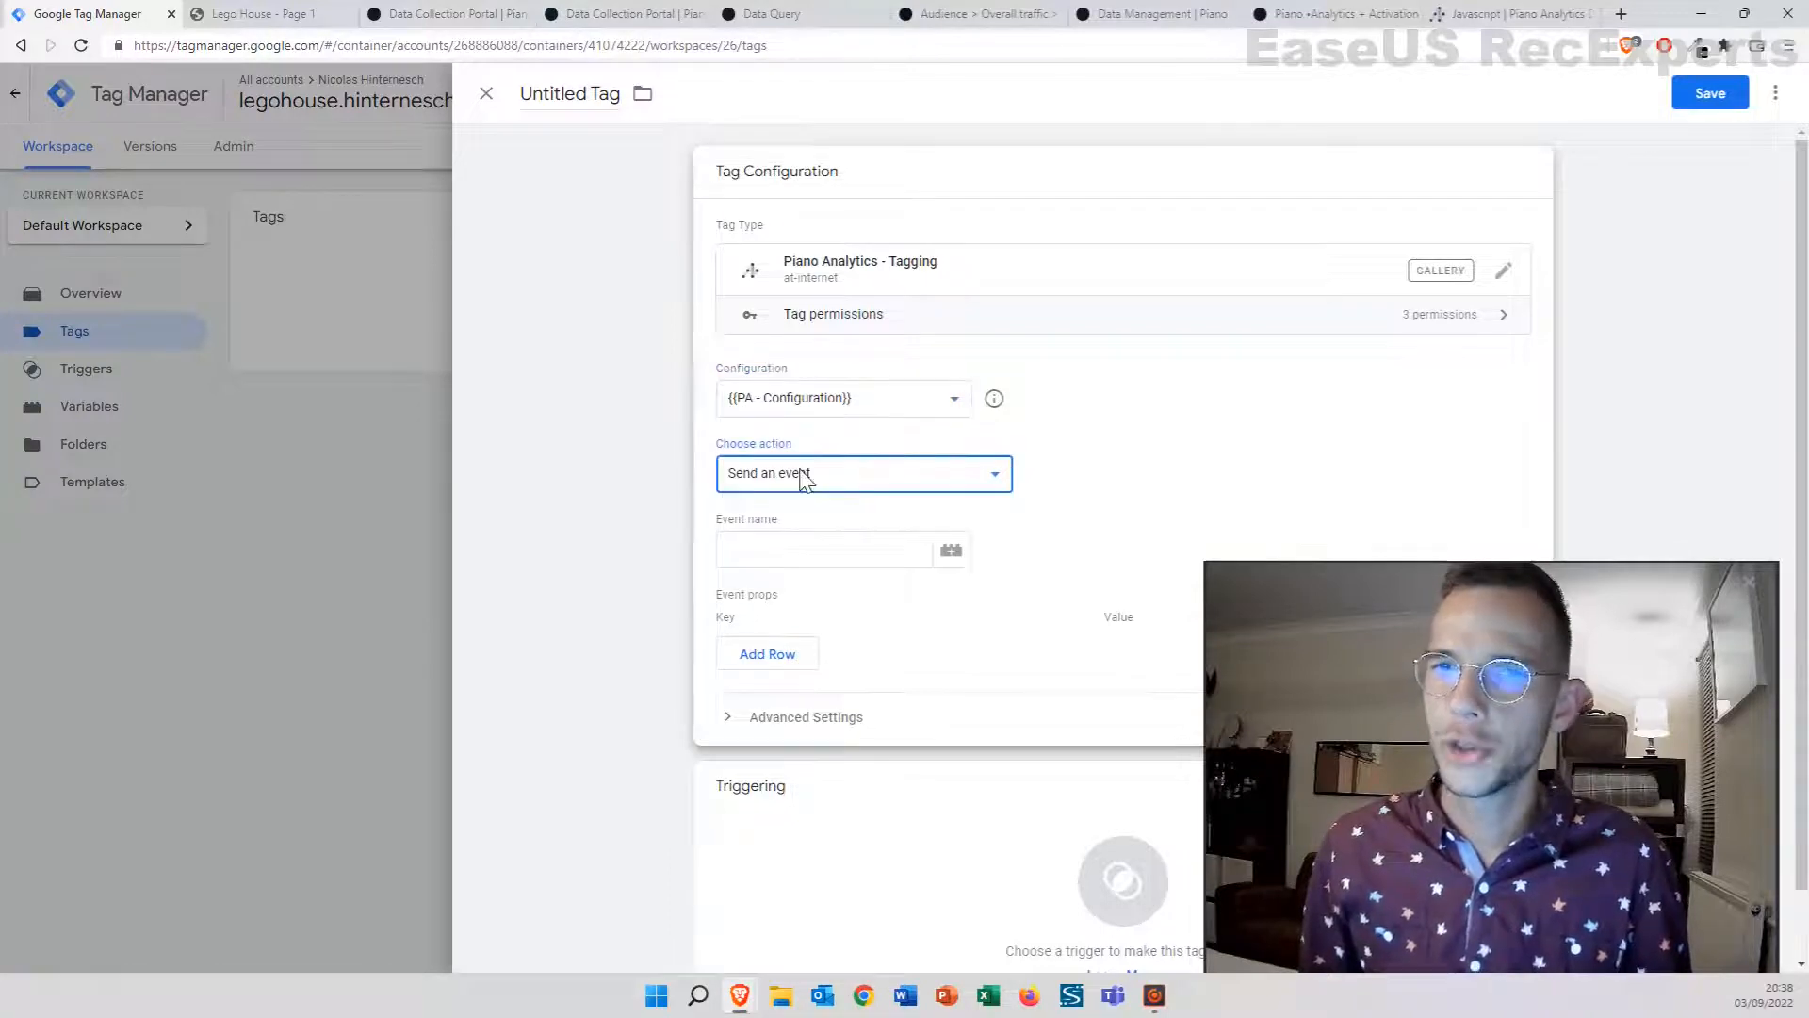
left_click(802, 505)
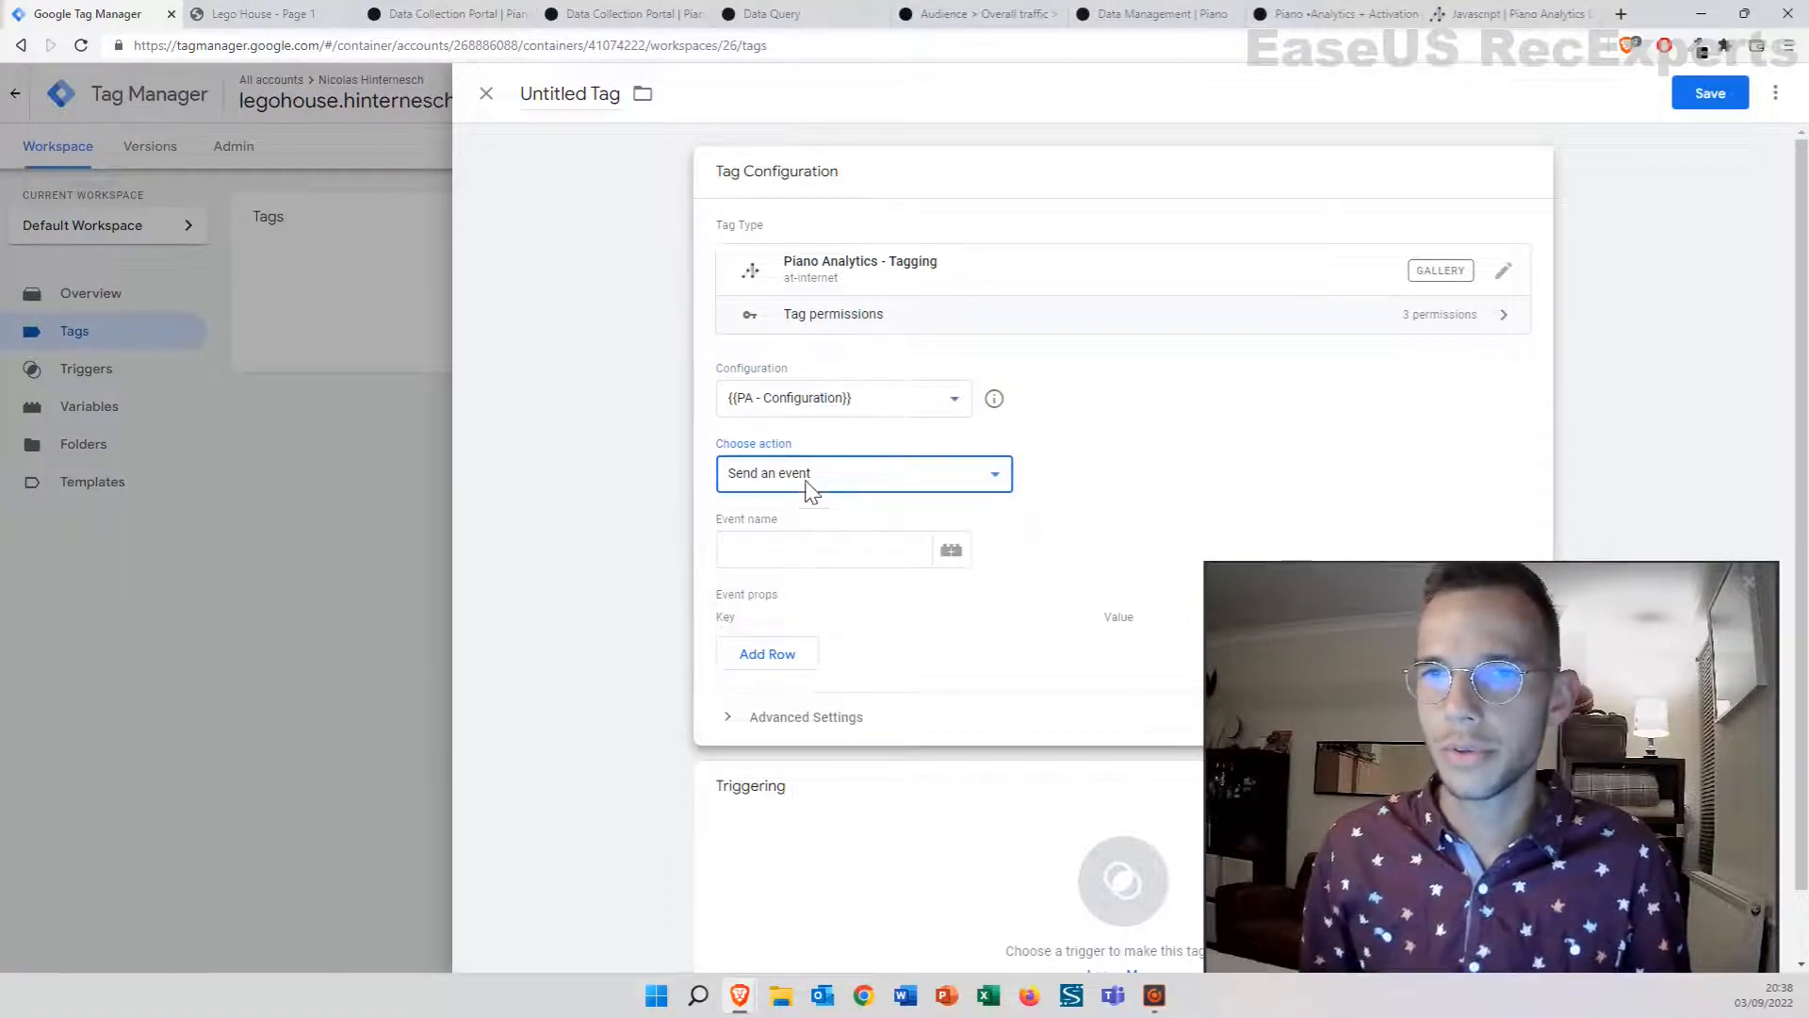
left_click(823, 562)
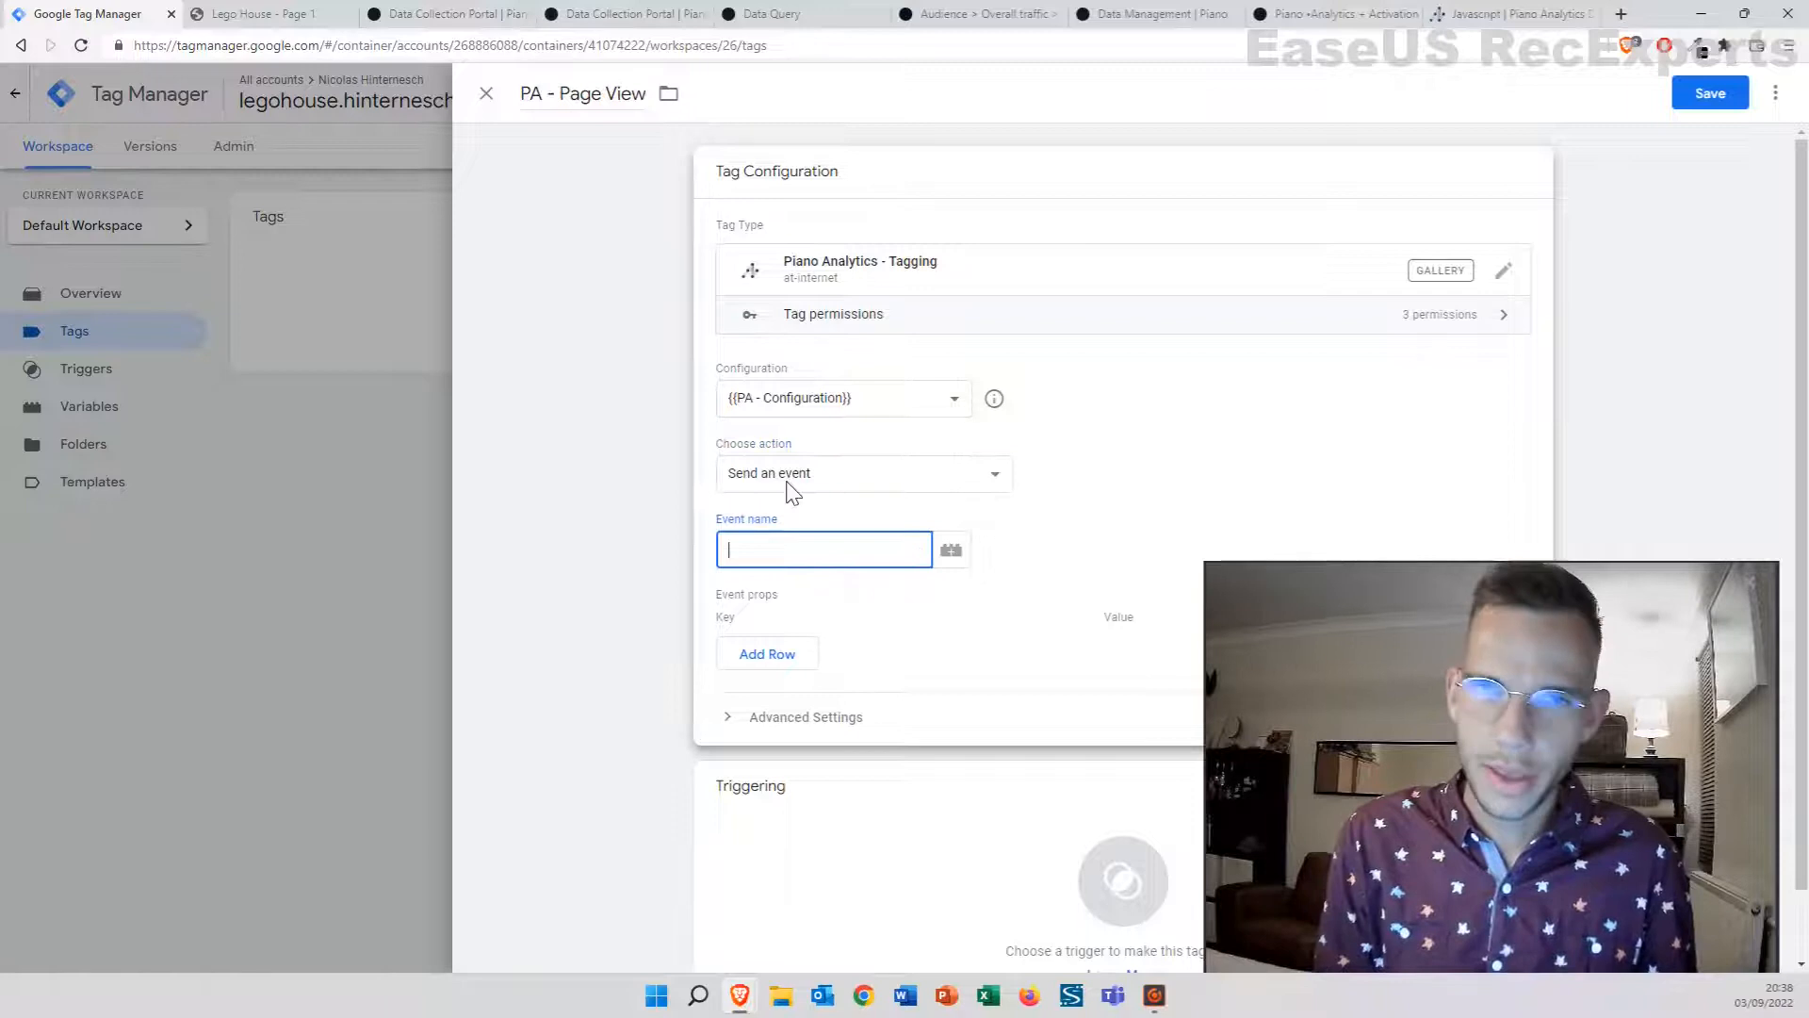
type("page.display")
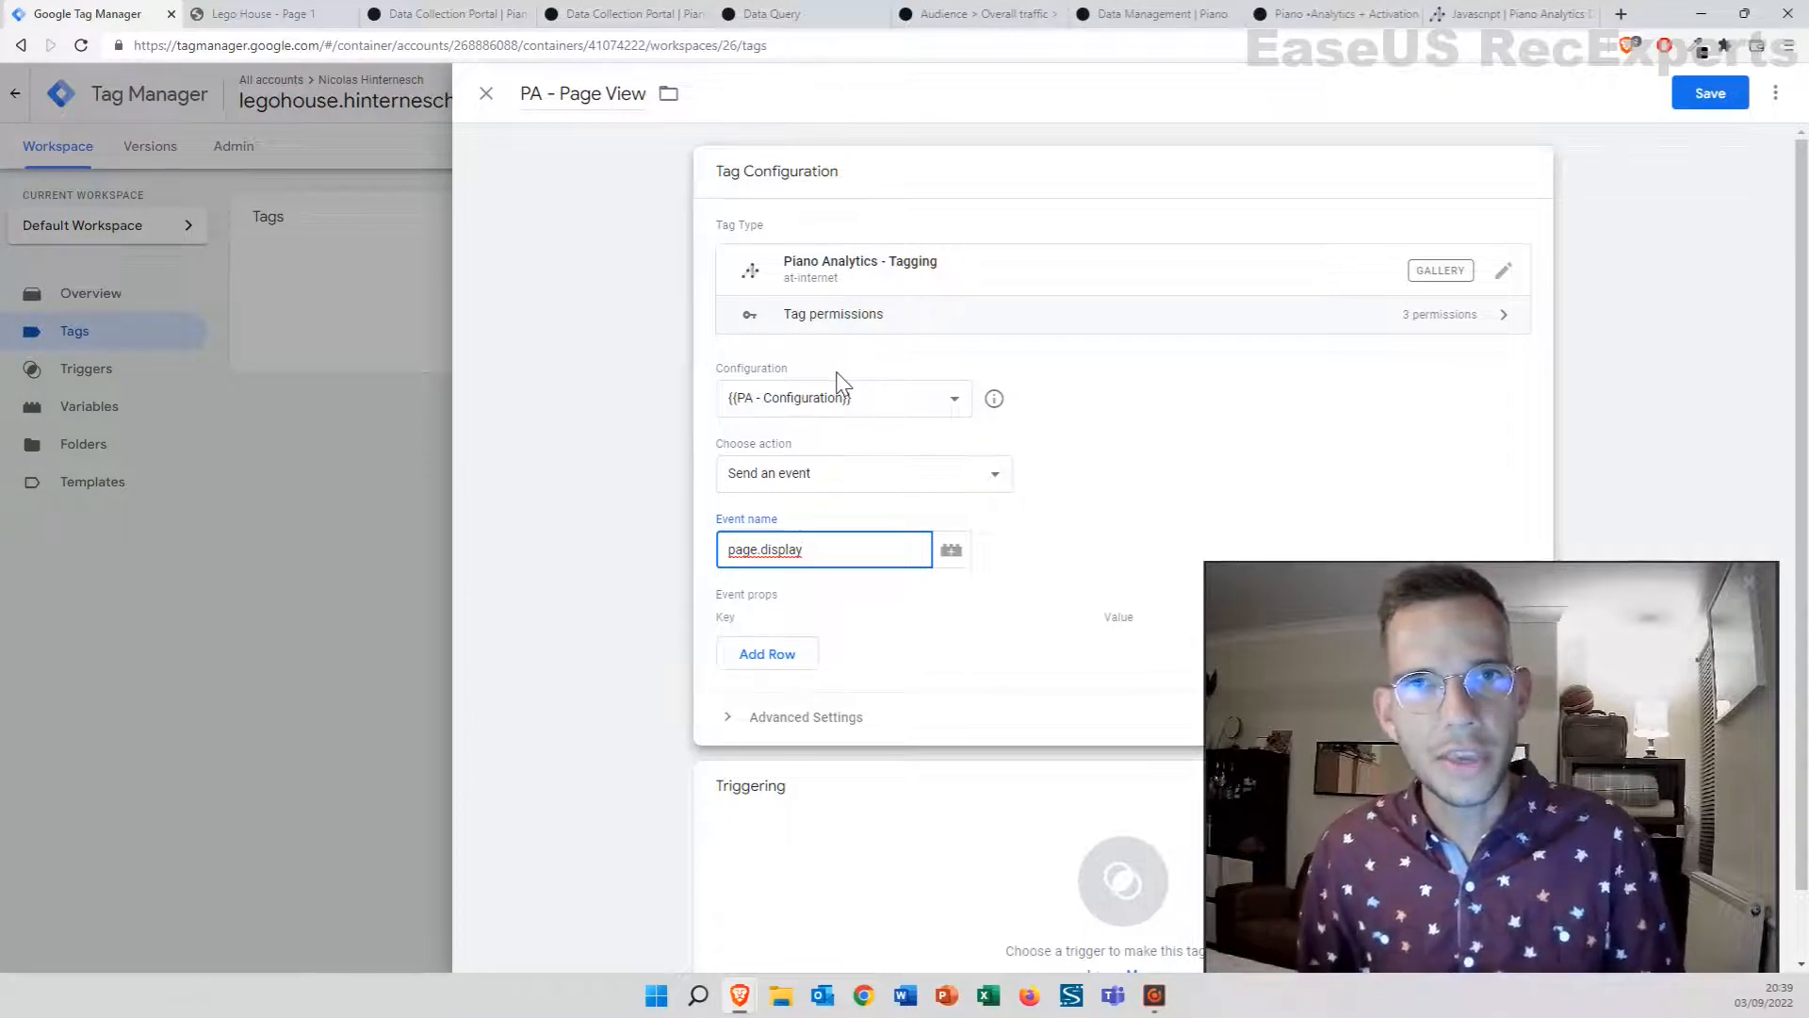
Add two event properties to the page view tag: page set to {{Page Path}} and author set to the author's first name
scroll(867, 537, "down", 1)
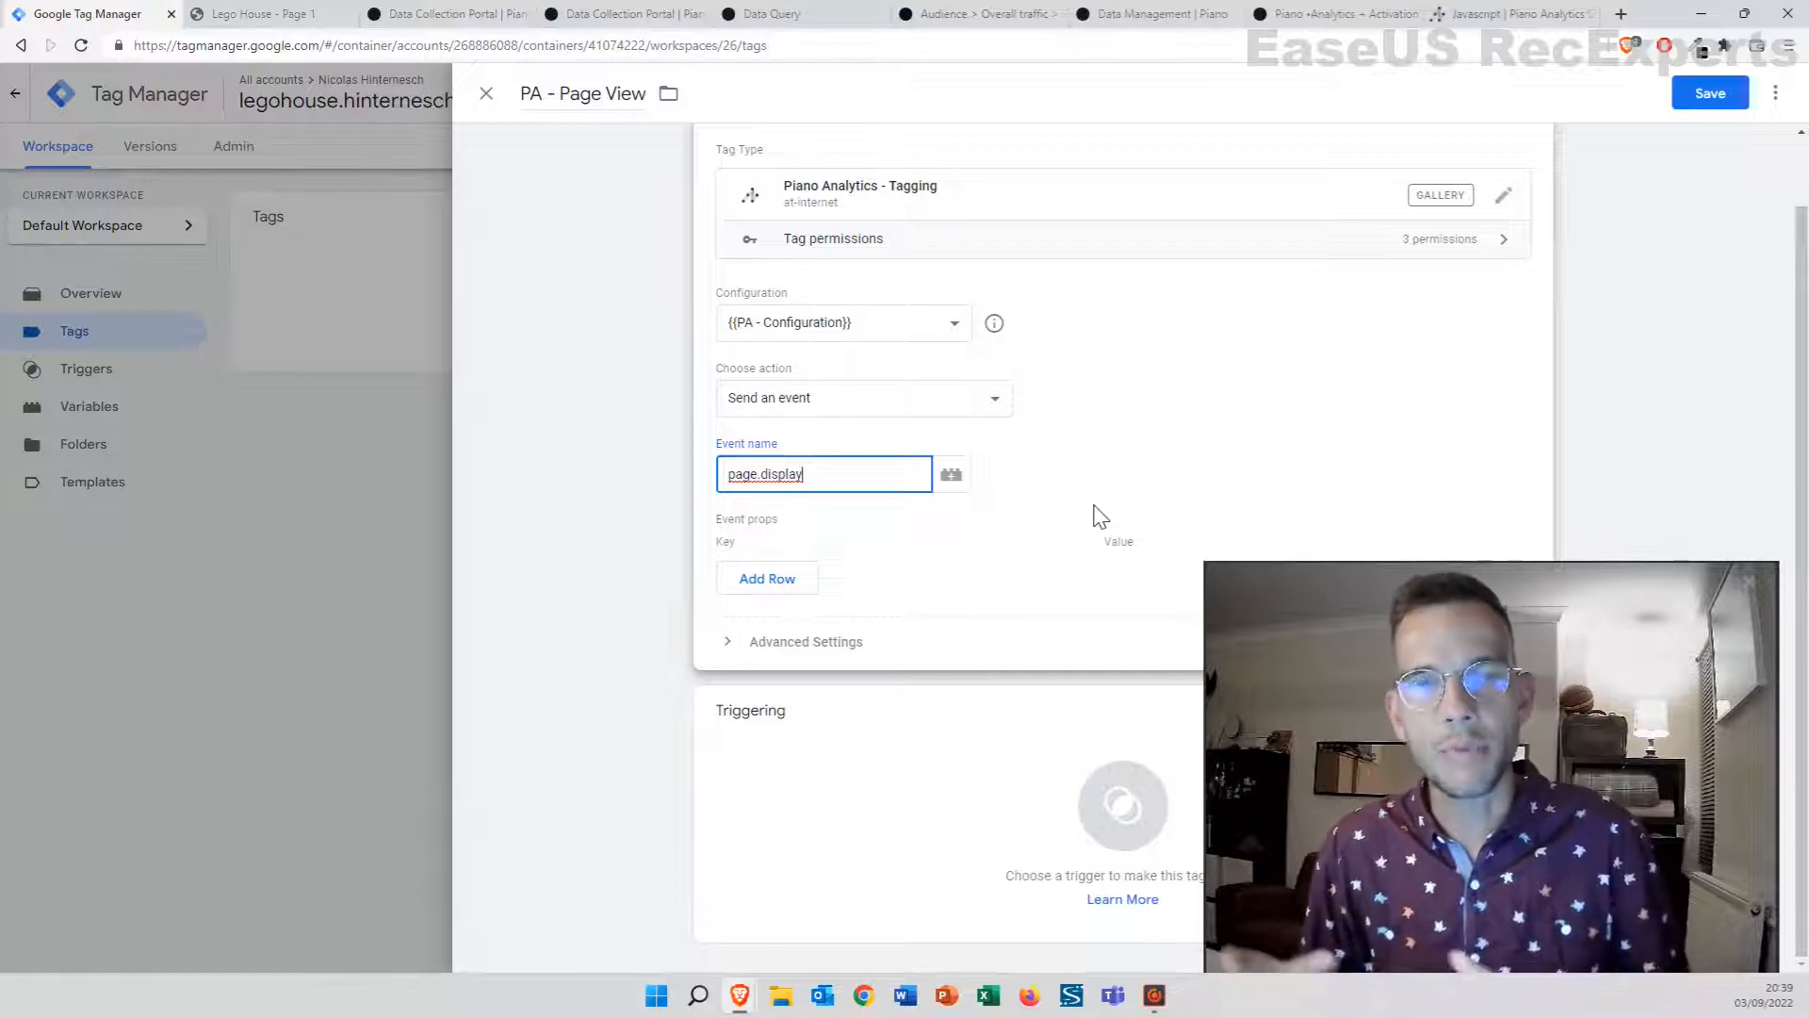
left_click(789, 581)
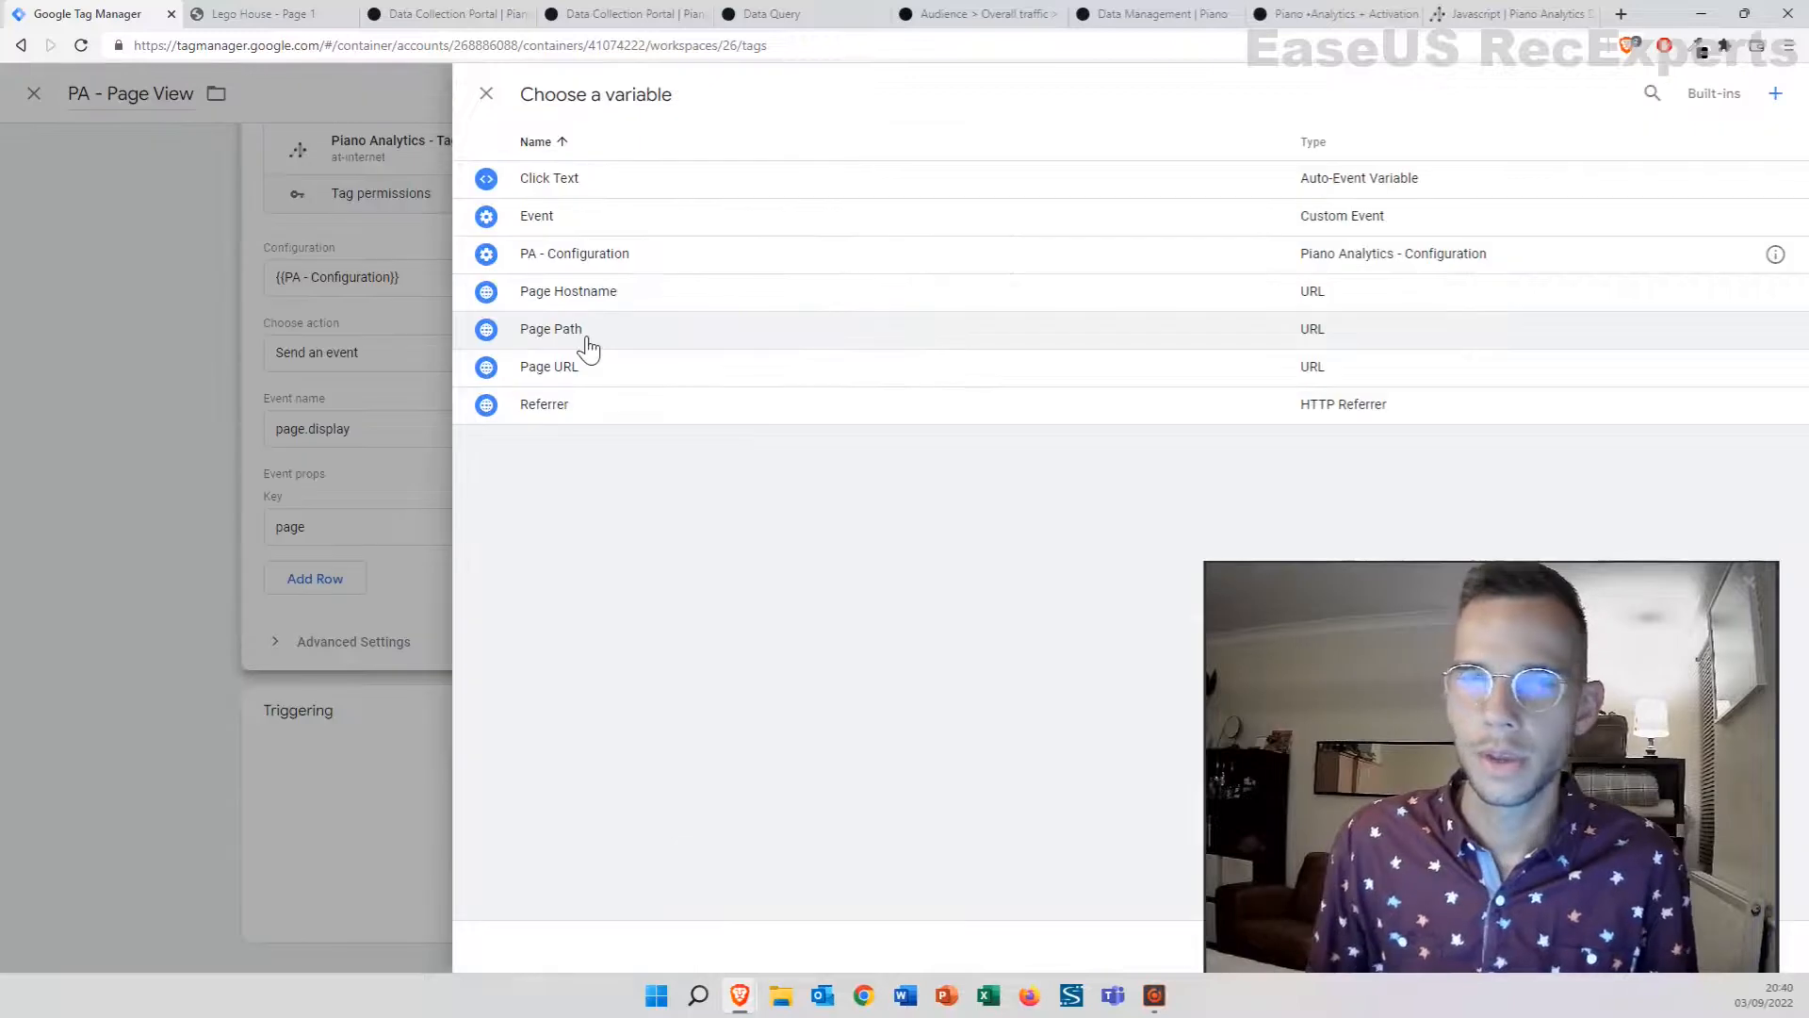
left_click(586, 339)
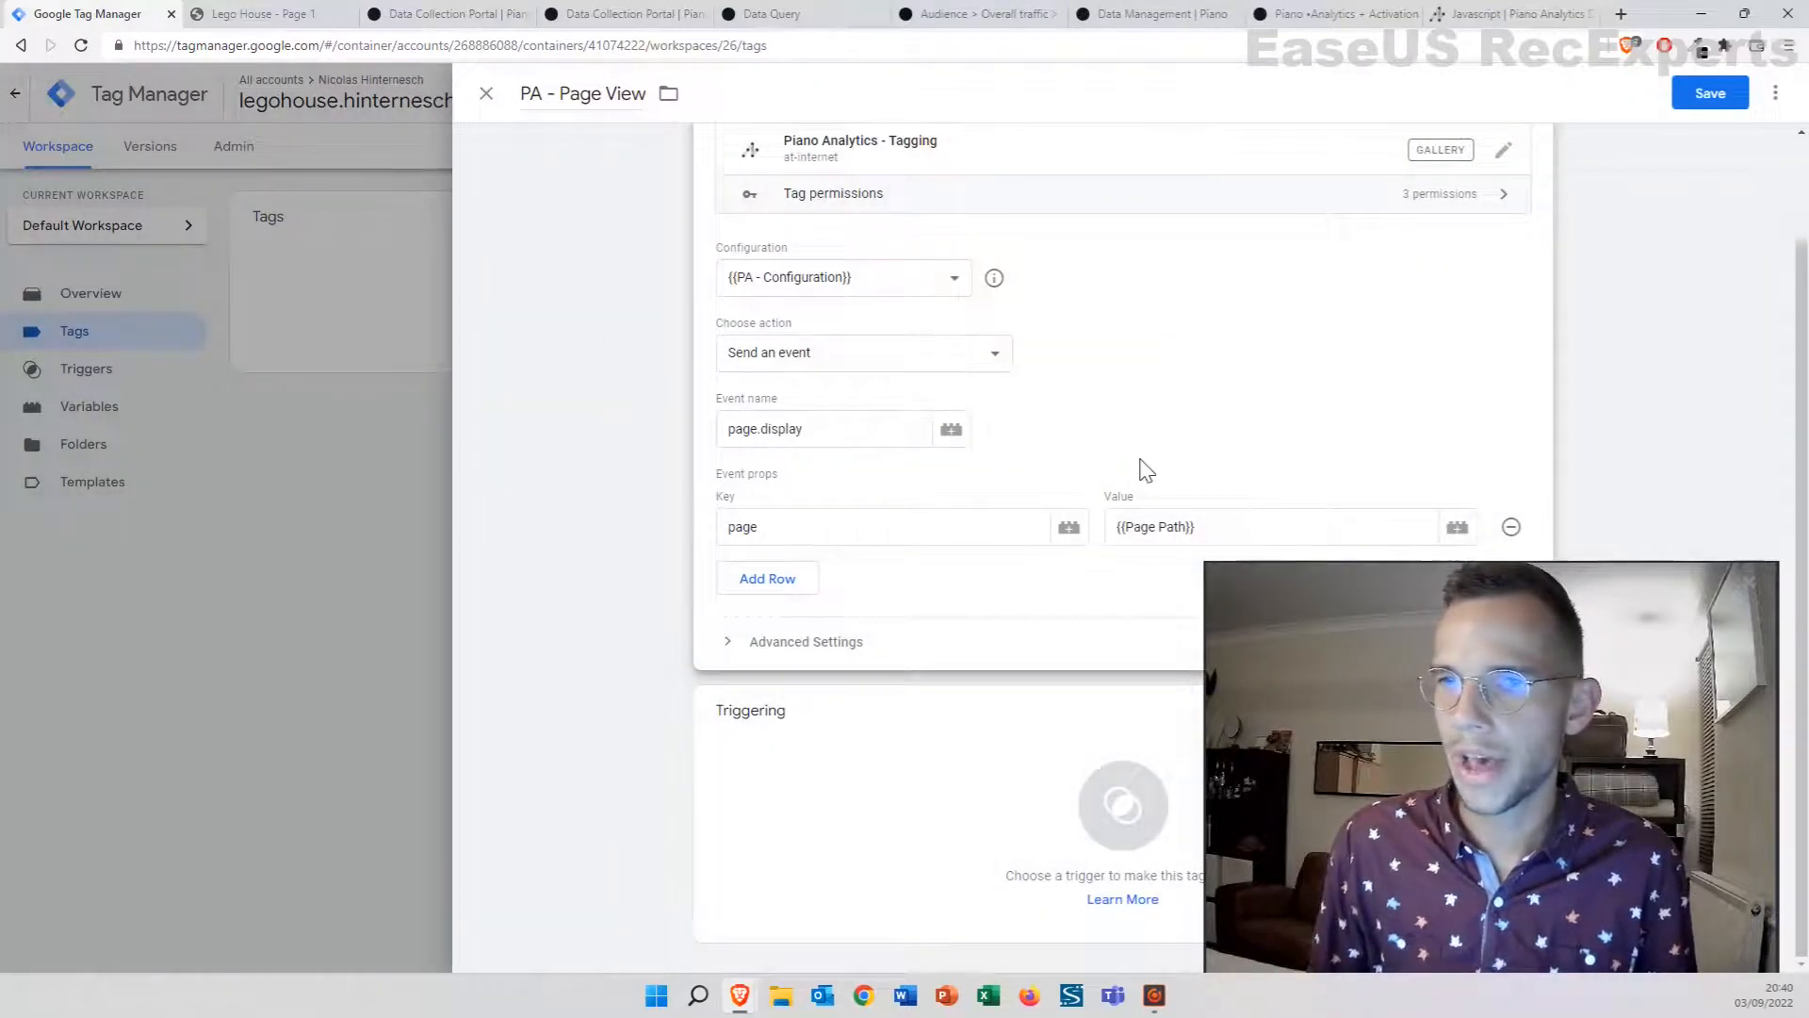
left_click(761, 579)
left_click(797, 586)
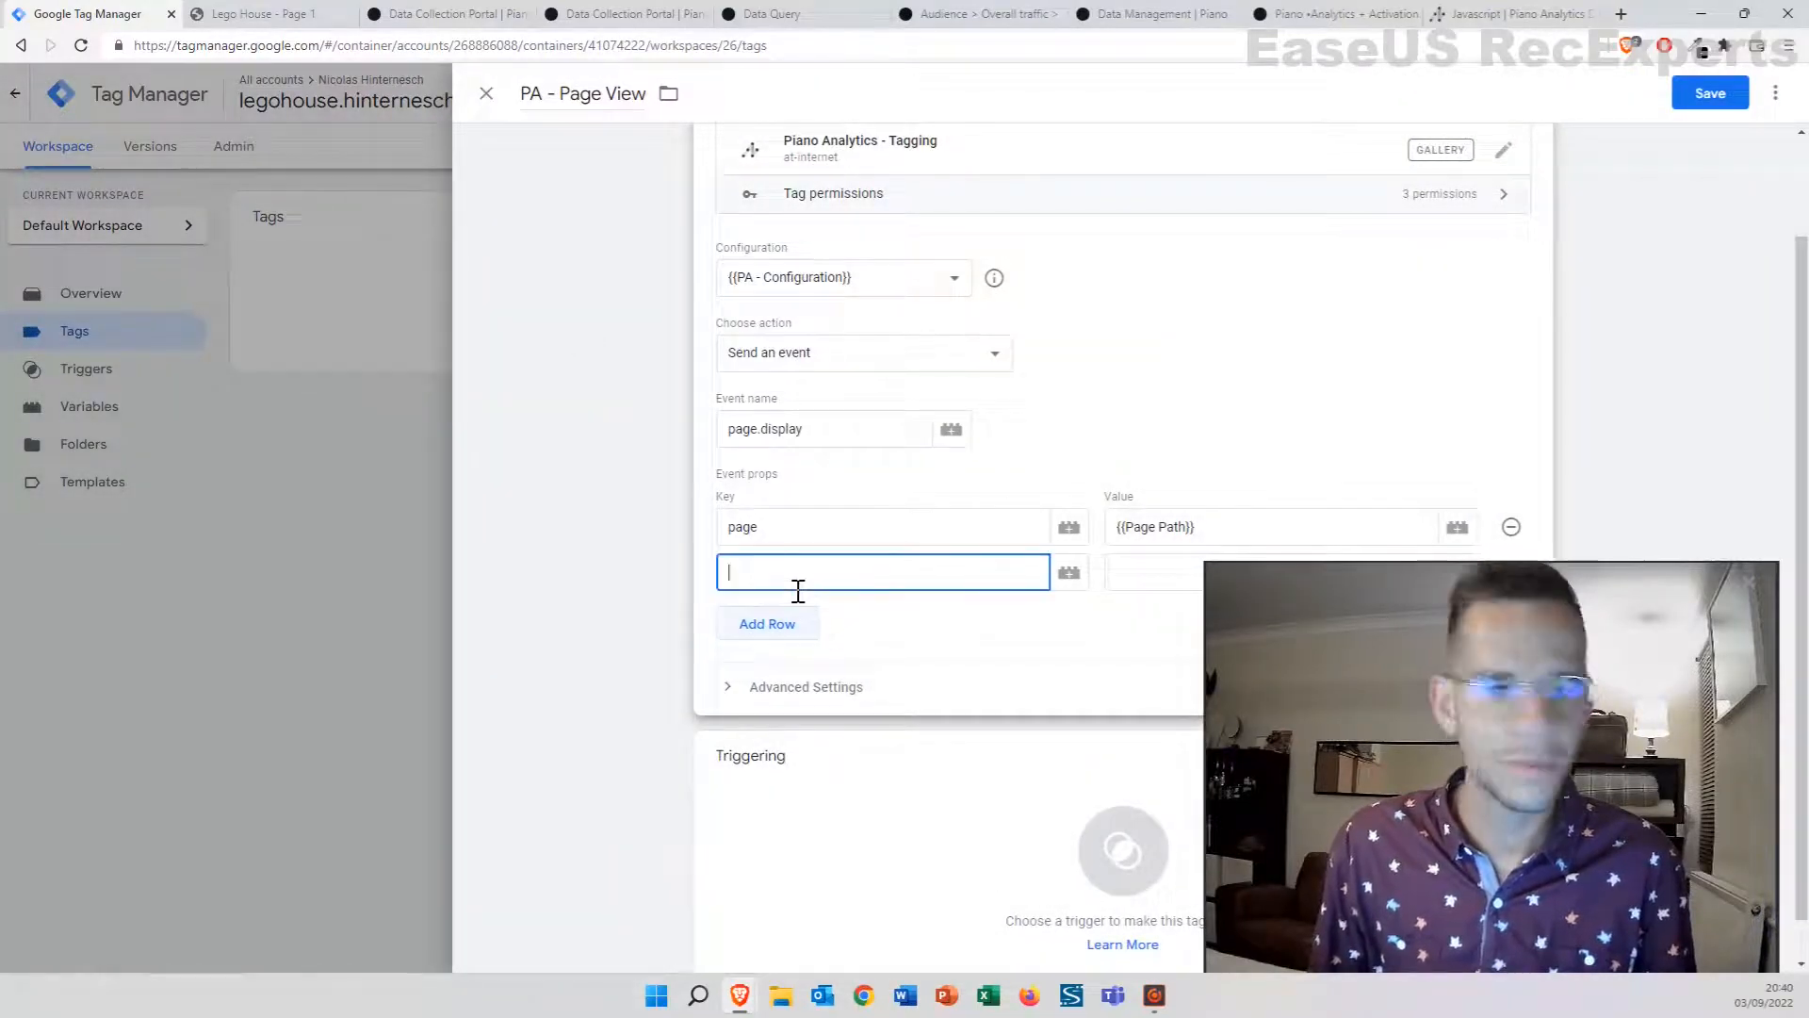
type("author")
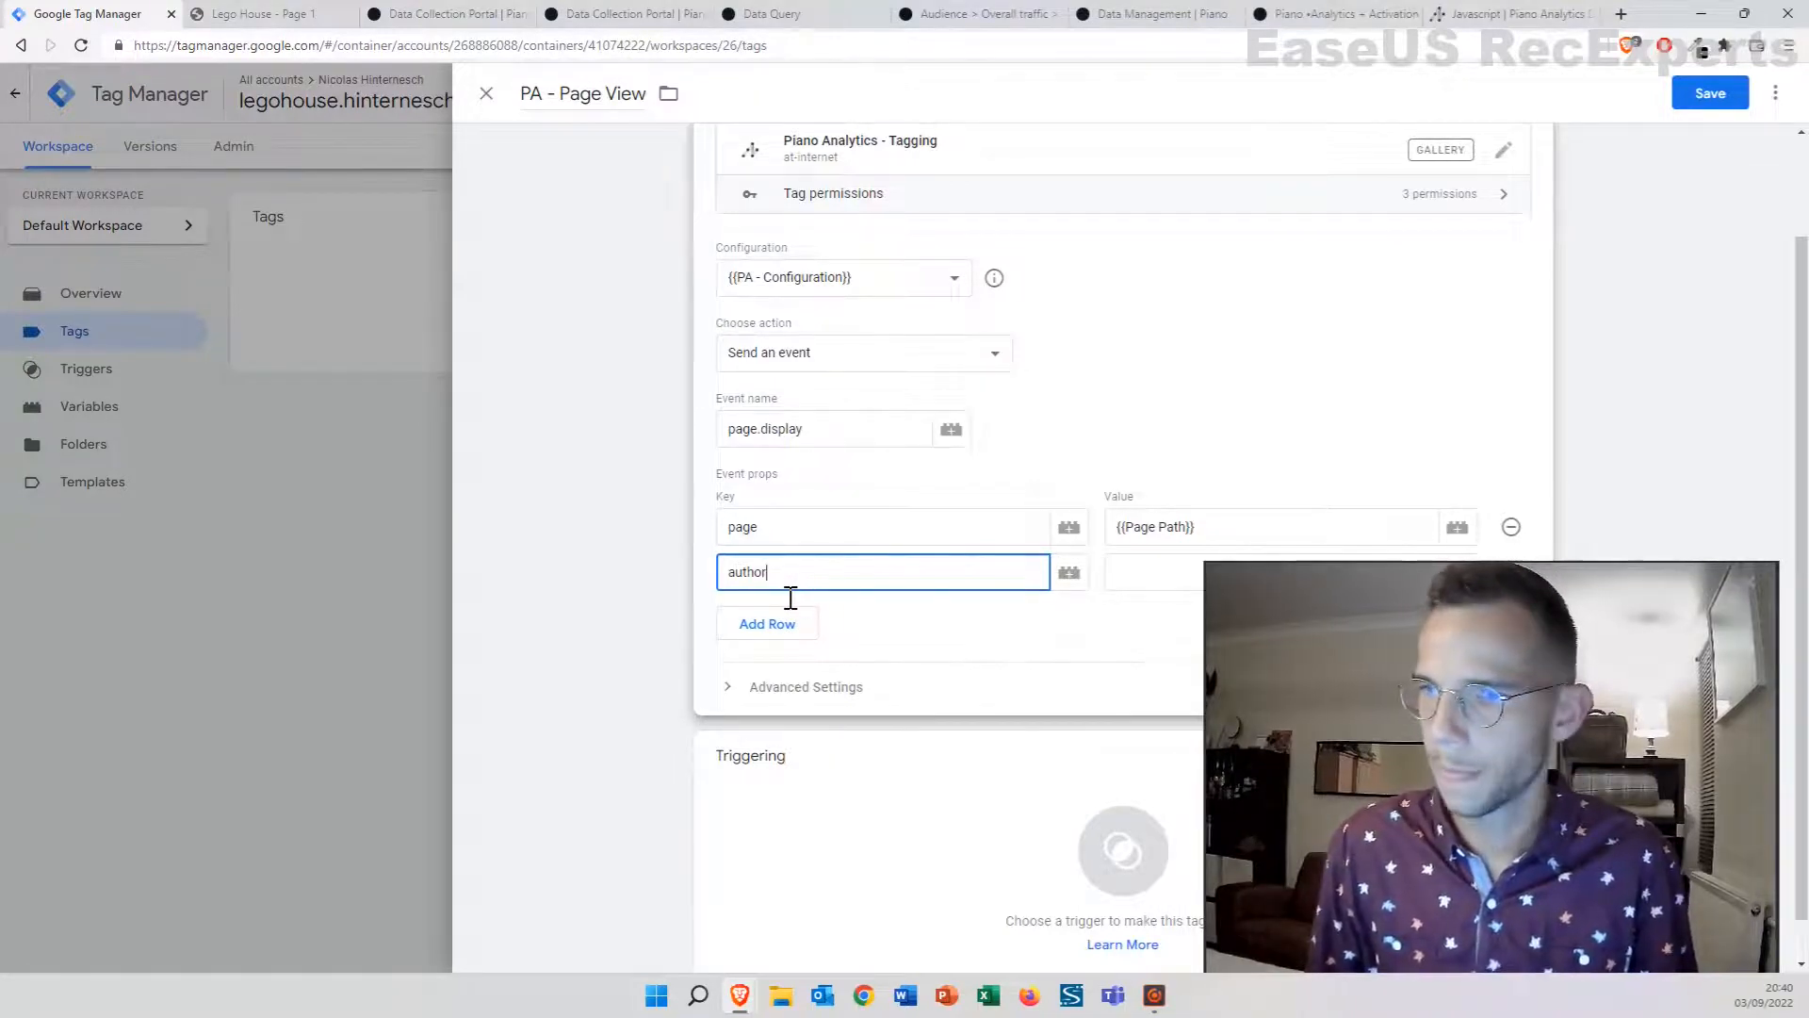
left_click(1160, 572)
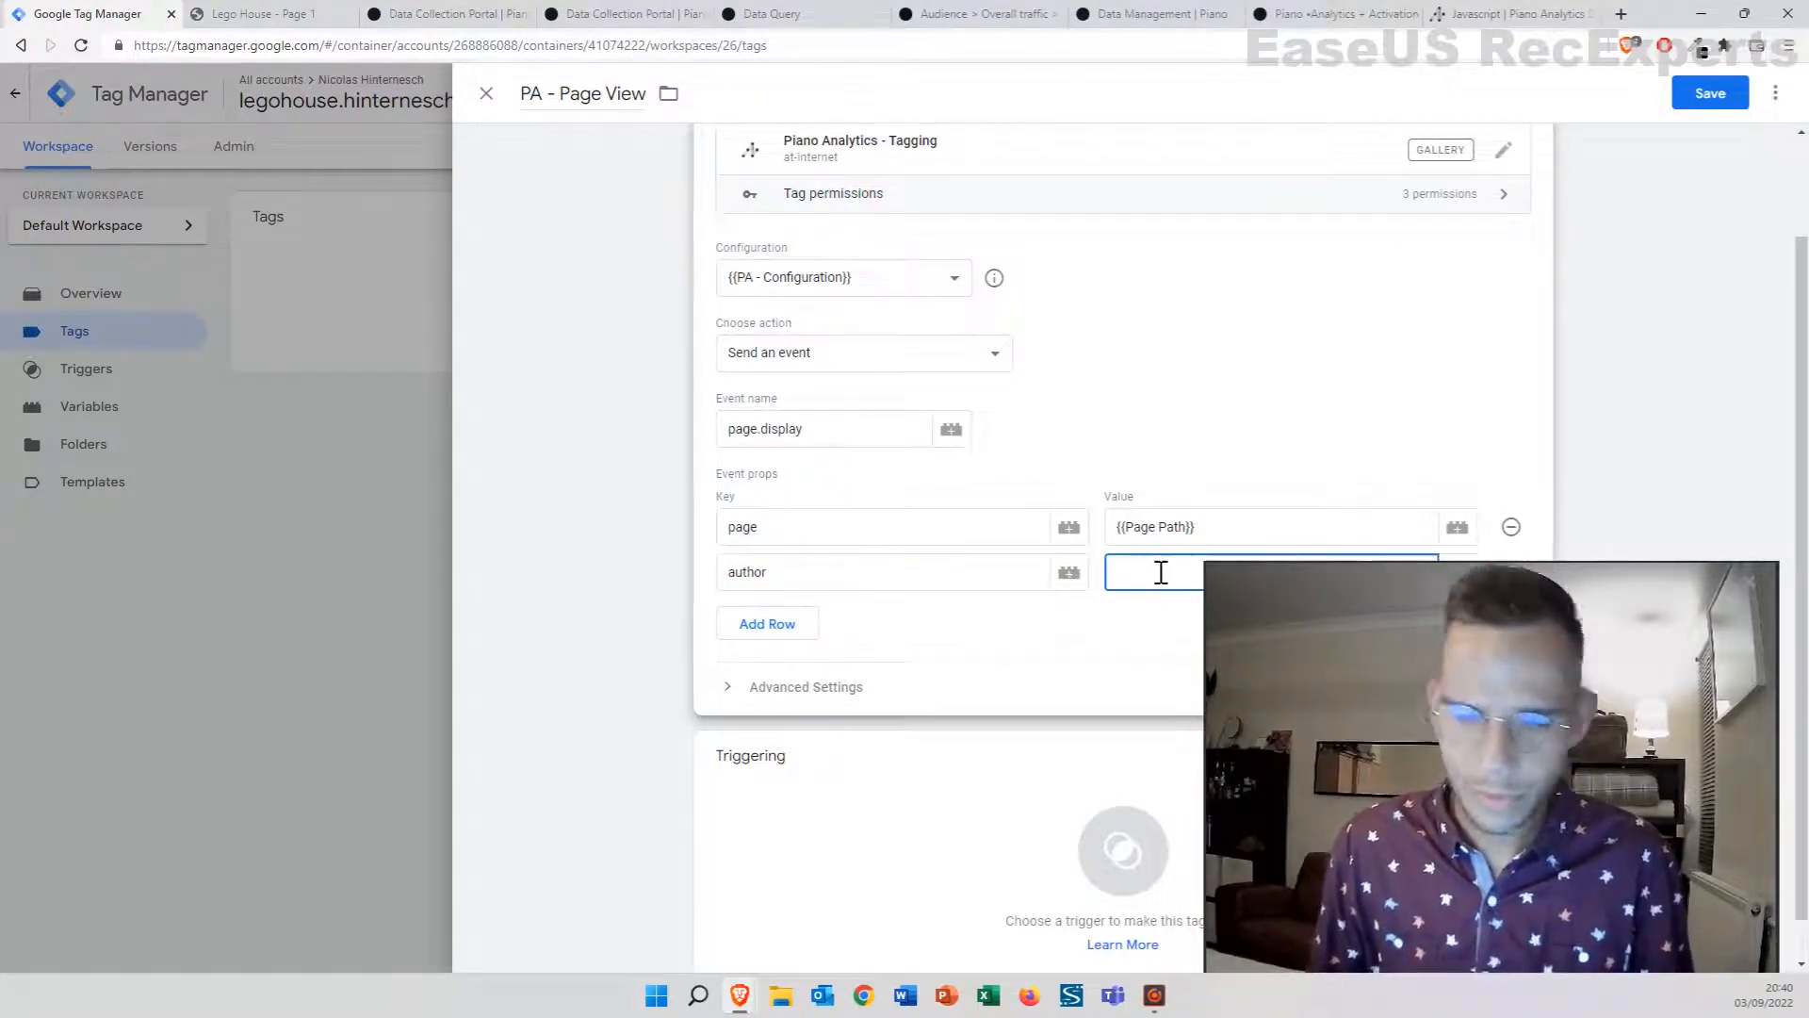
type("Nicolas")
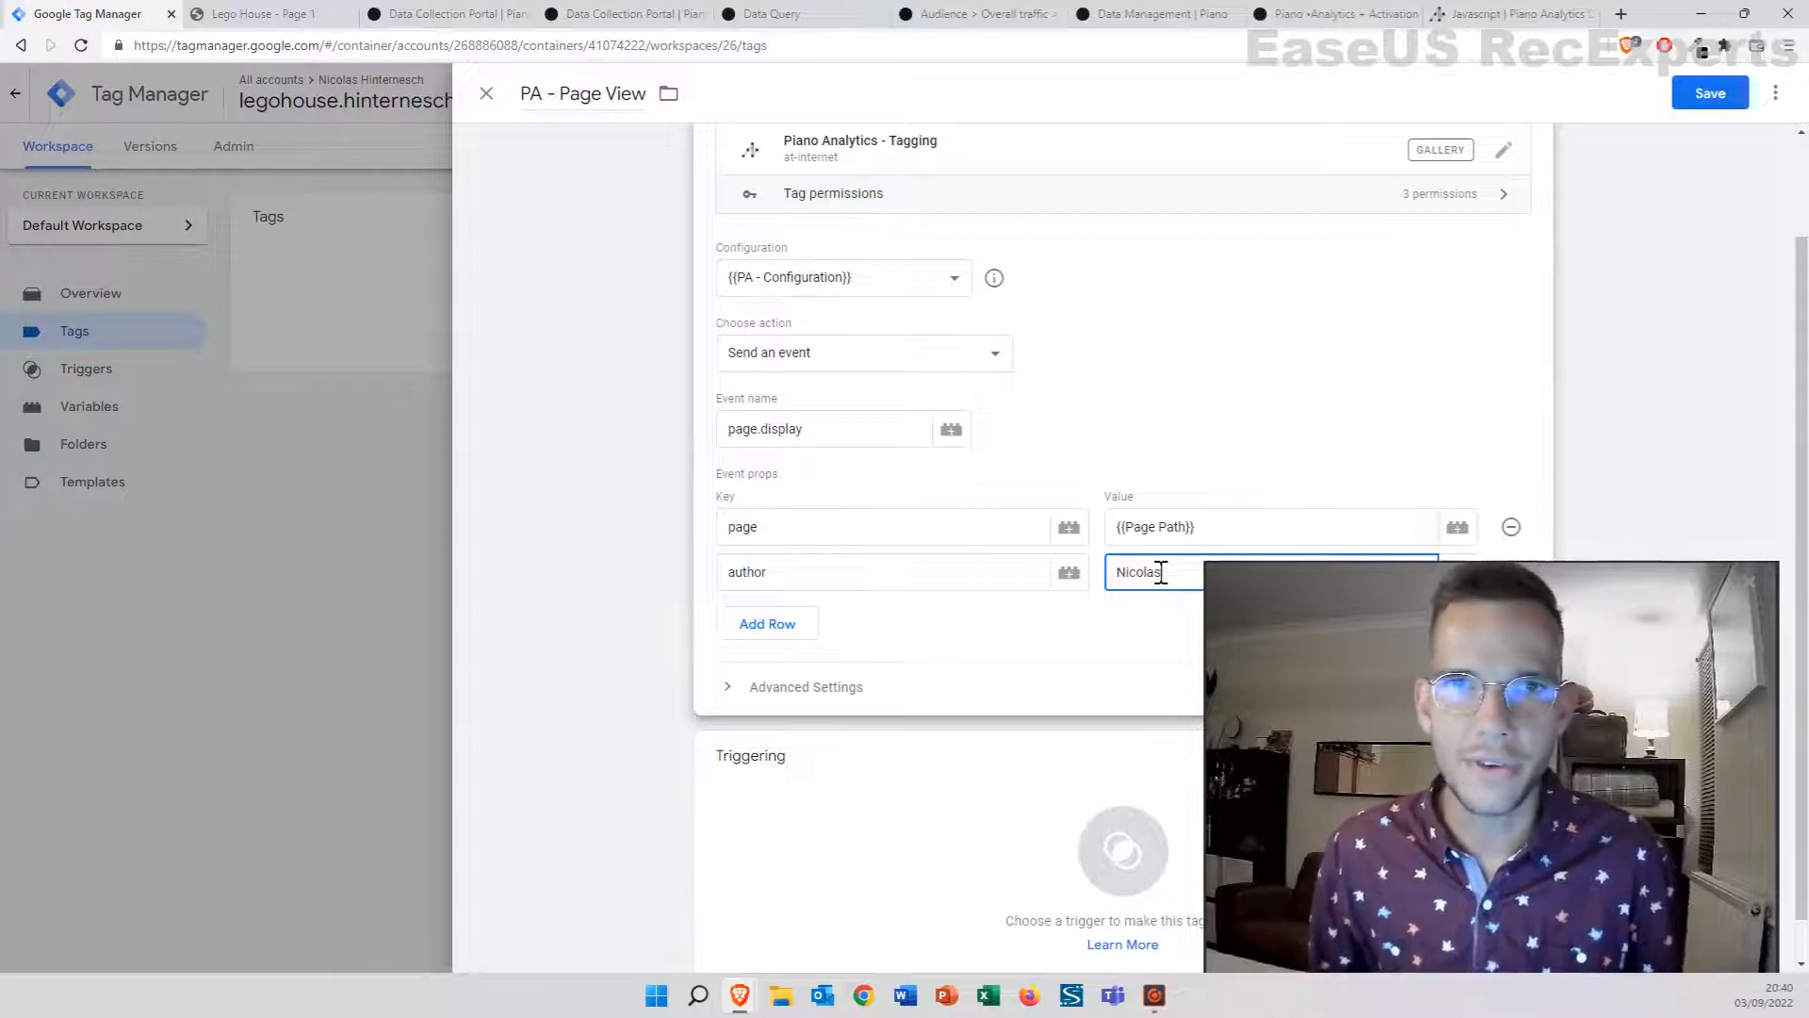
Assign the All Pages trigger to the PA - Page View tag and save the tag
scroll(622, 641, "down", 1)
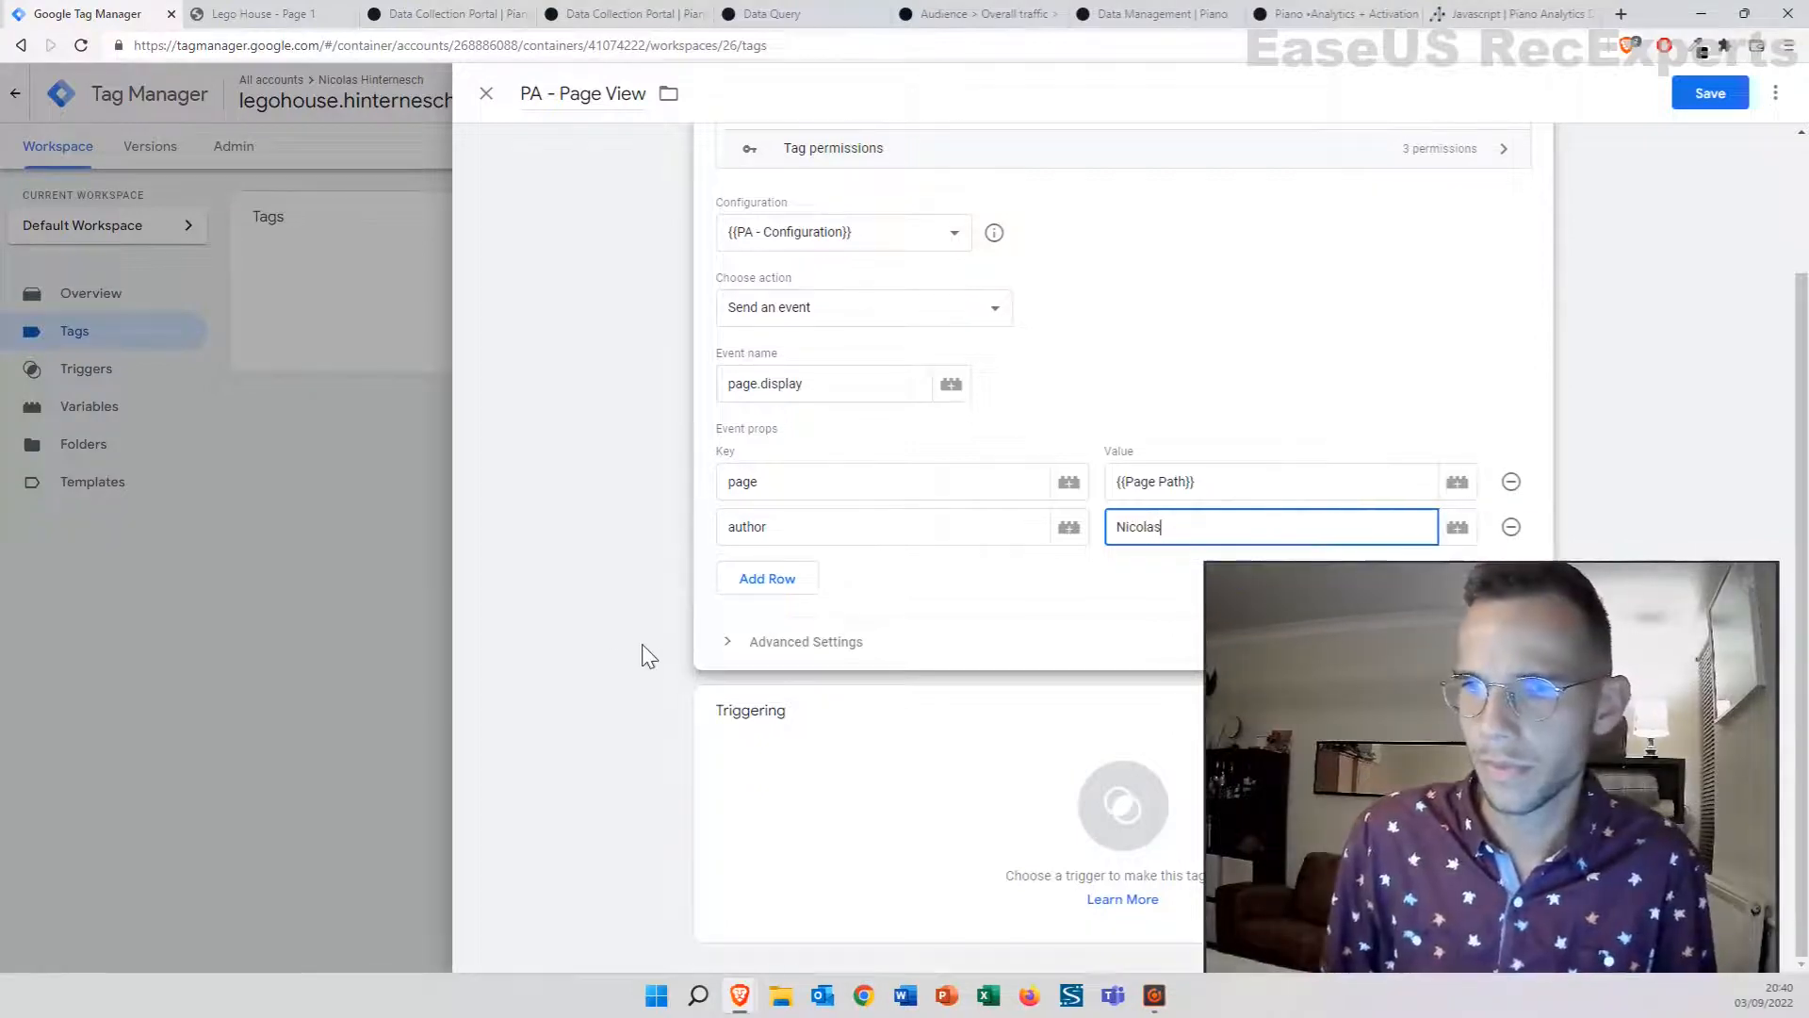
left_click(1143, 827)
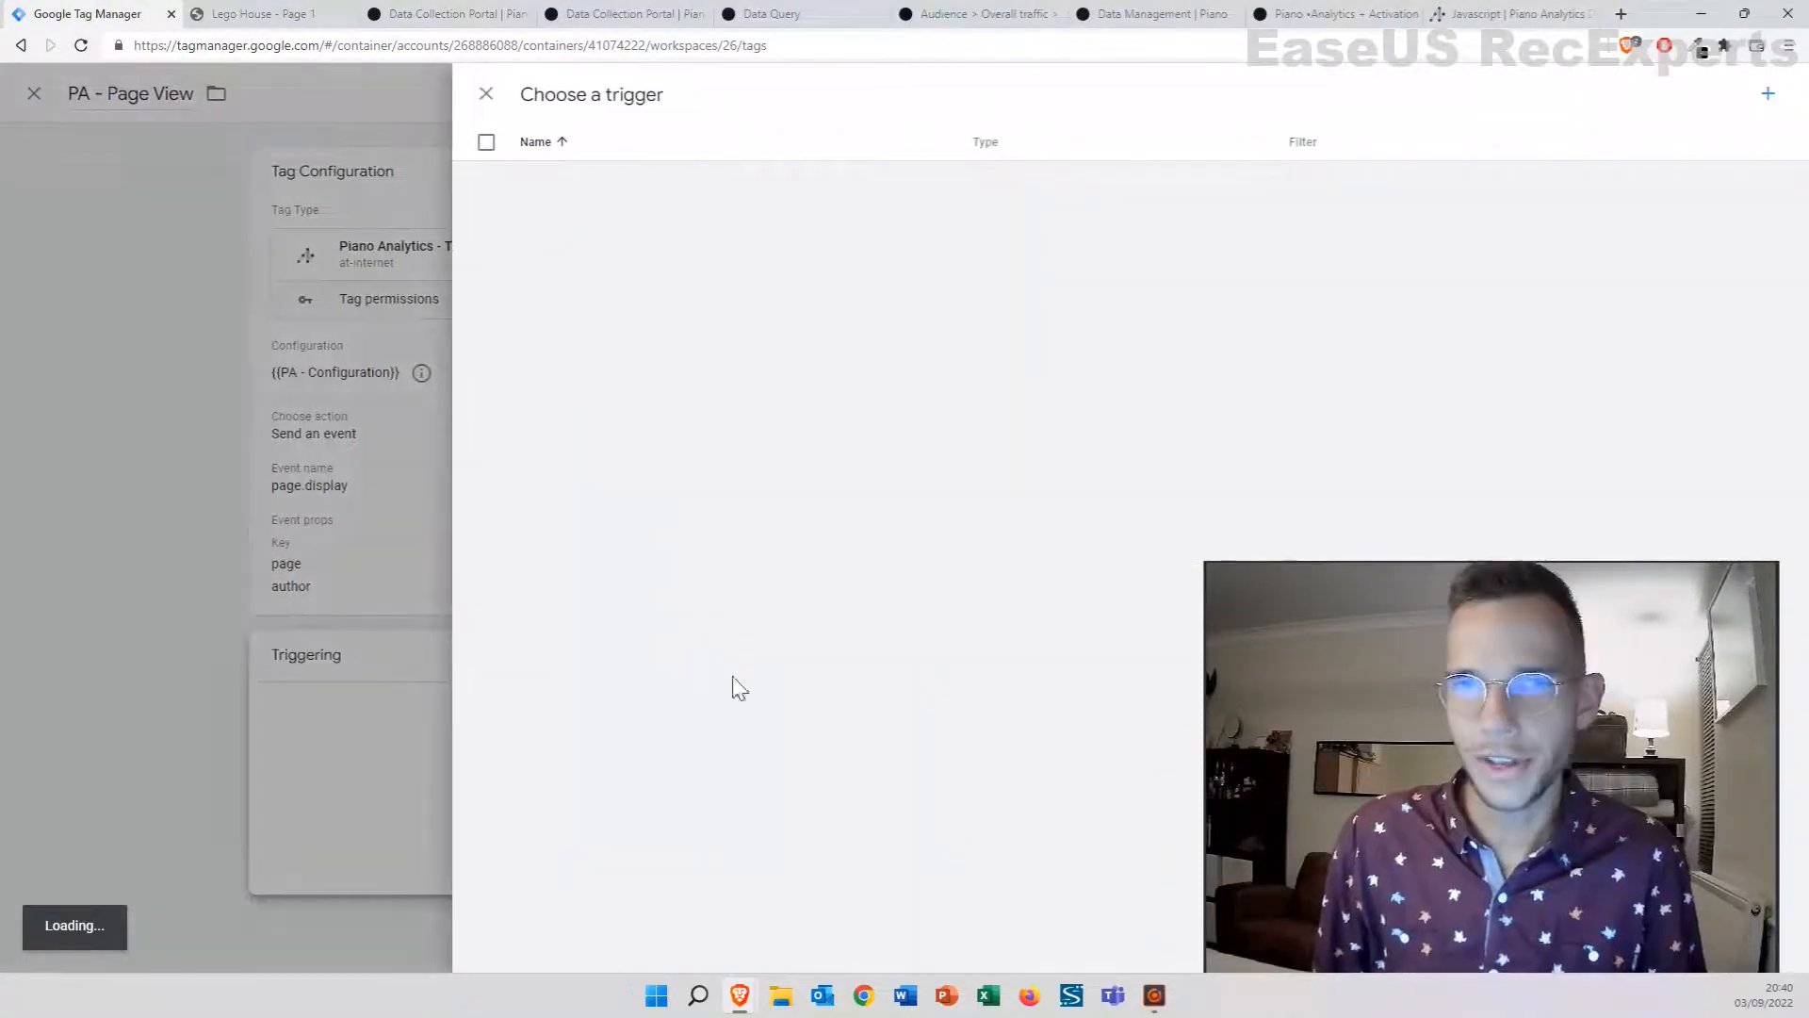
left_click(585, 182)
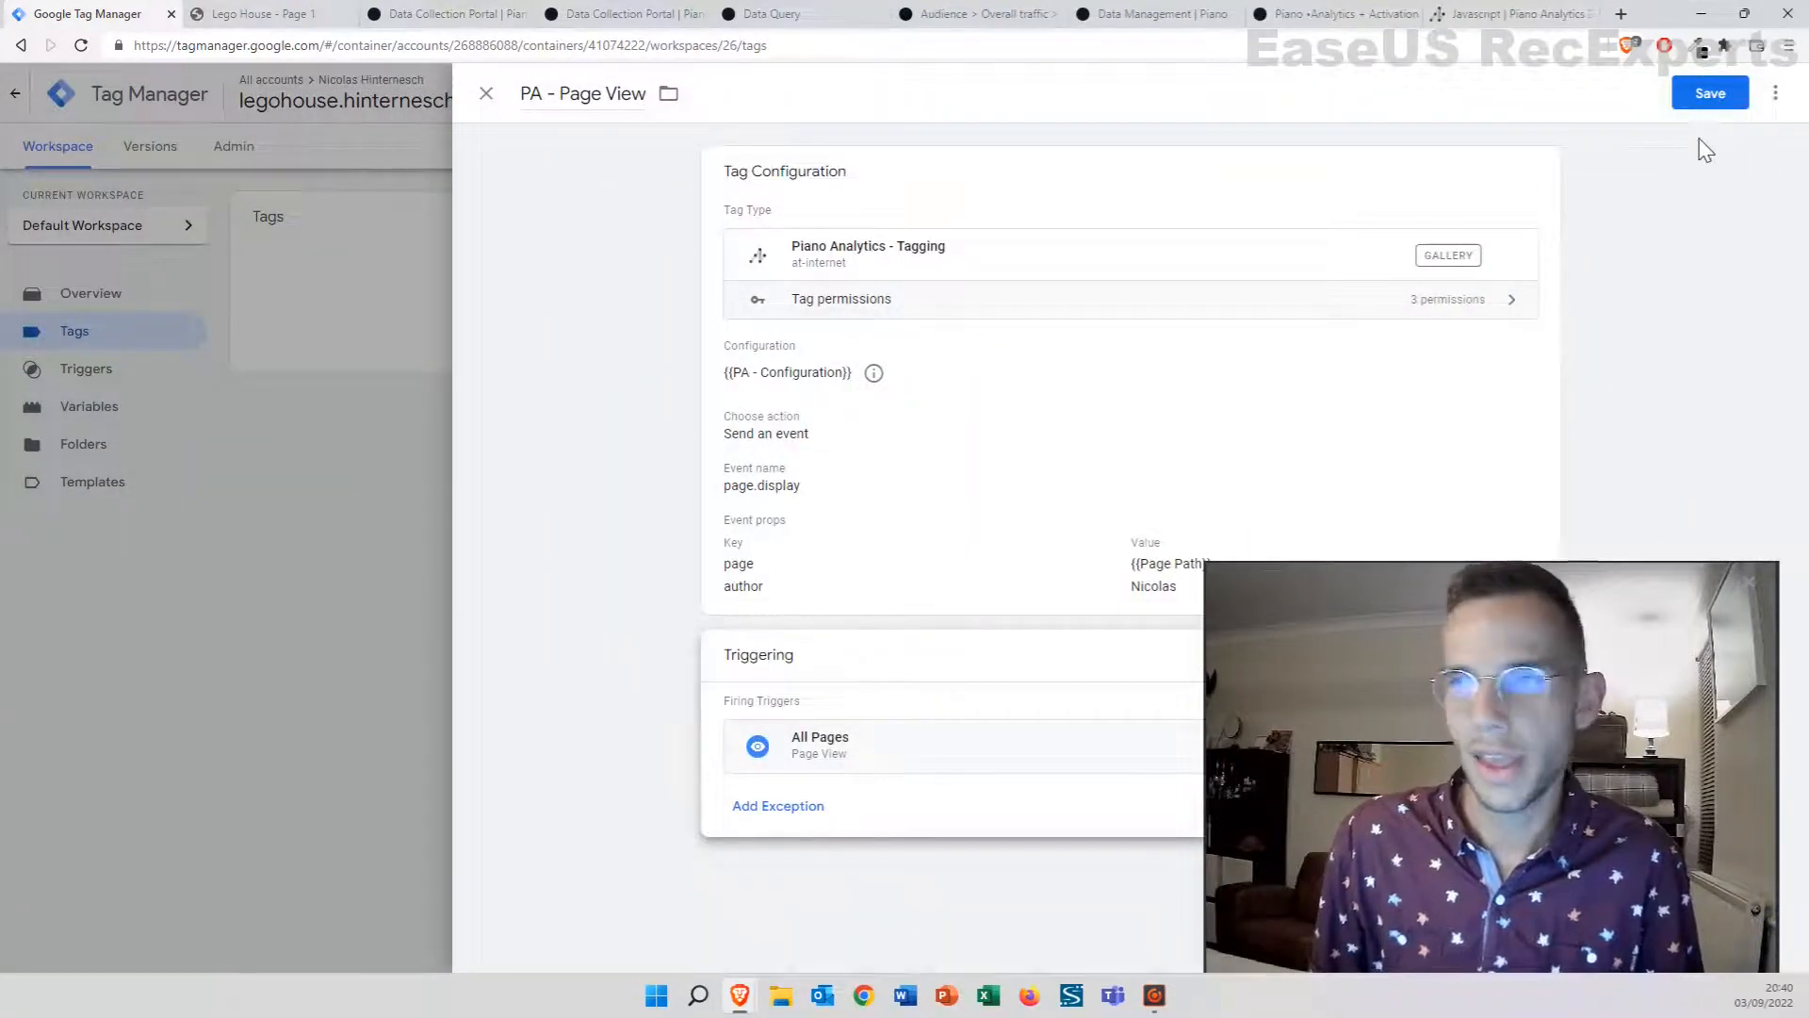
left_click(1710, 93)
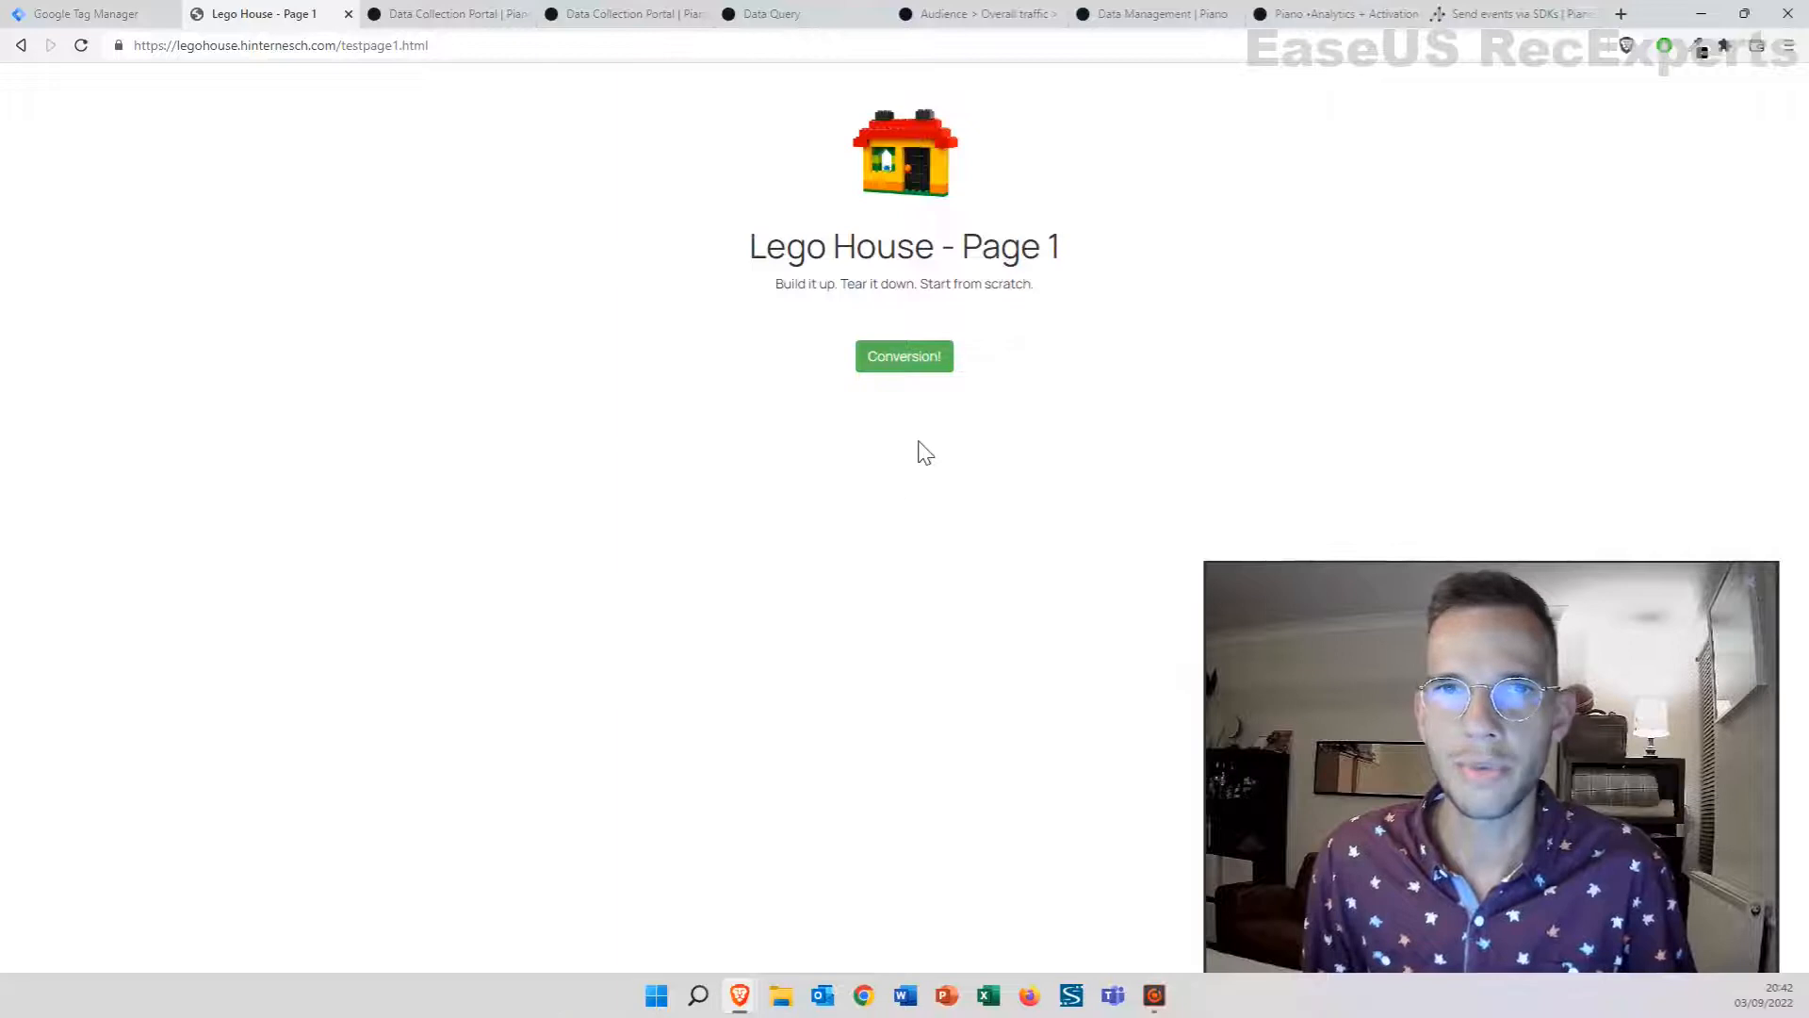
Try the test page's Conversion button, and create a Piano Analytics - Tagging tag named PA - Conversion using {{PA - Configuration}}
left_click(934, 373)
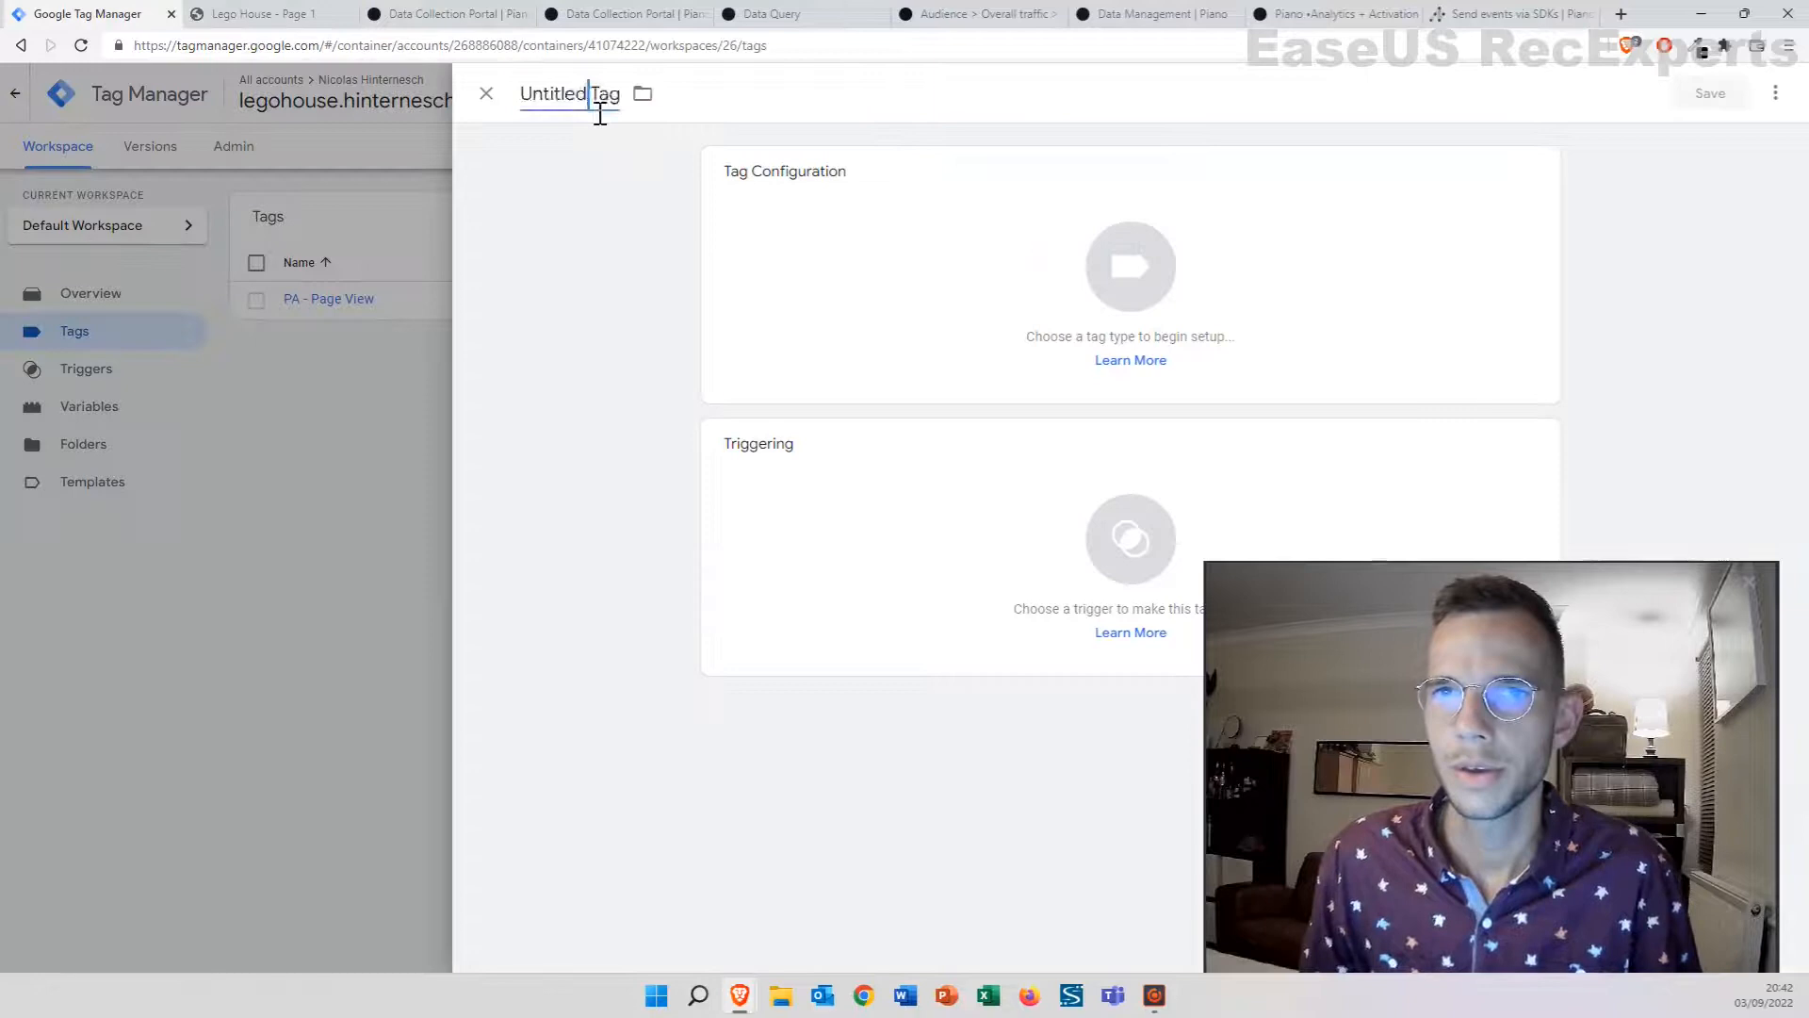
left_click(599, 108)
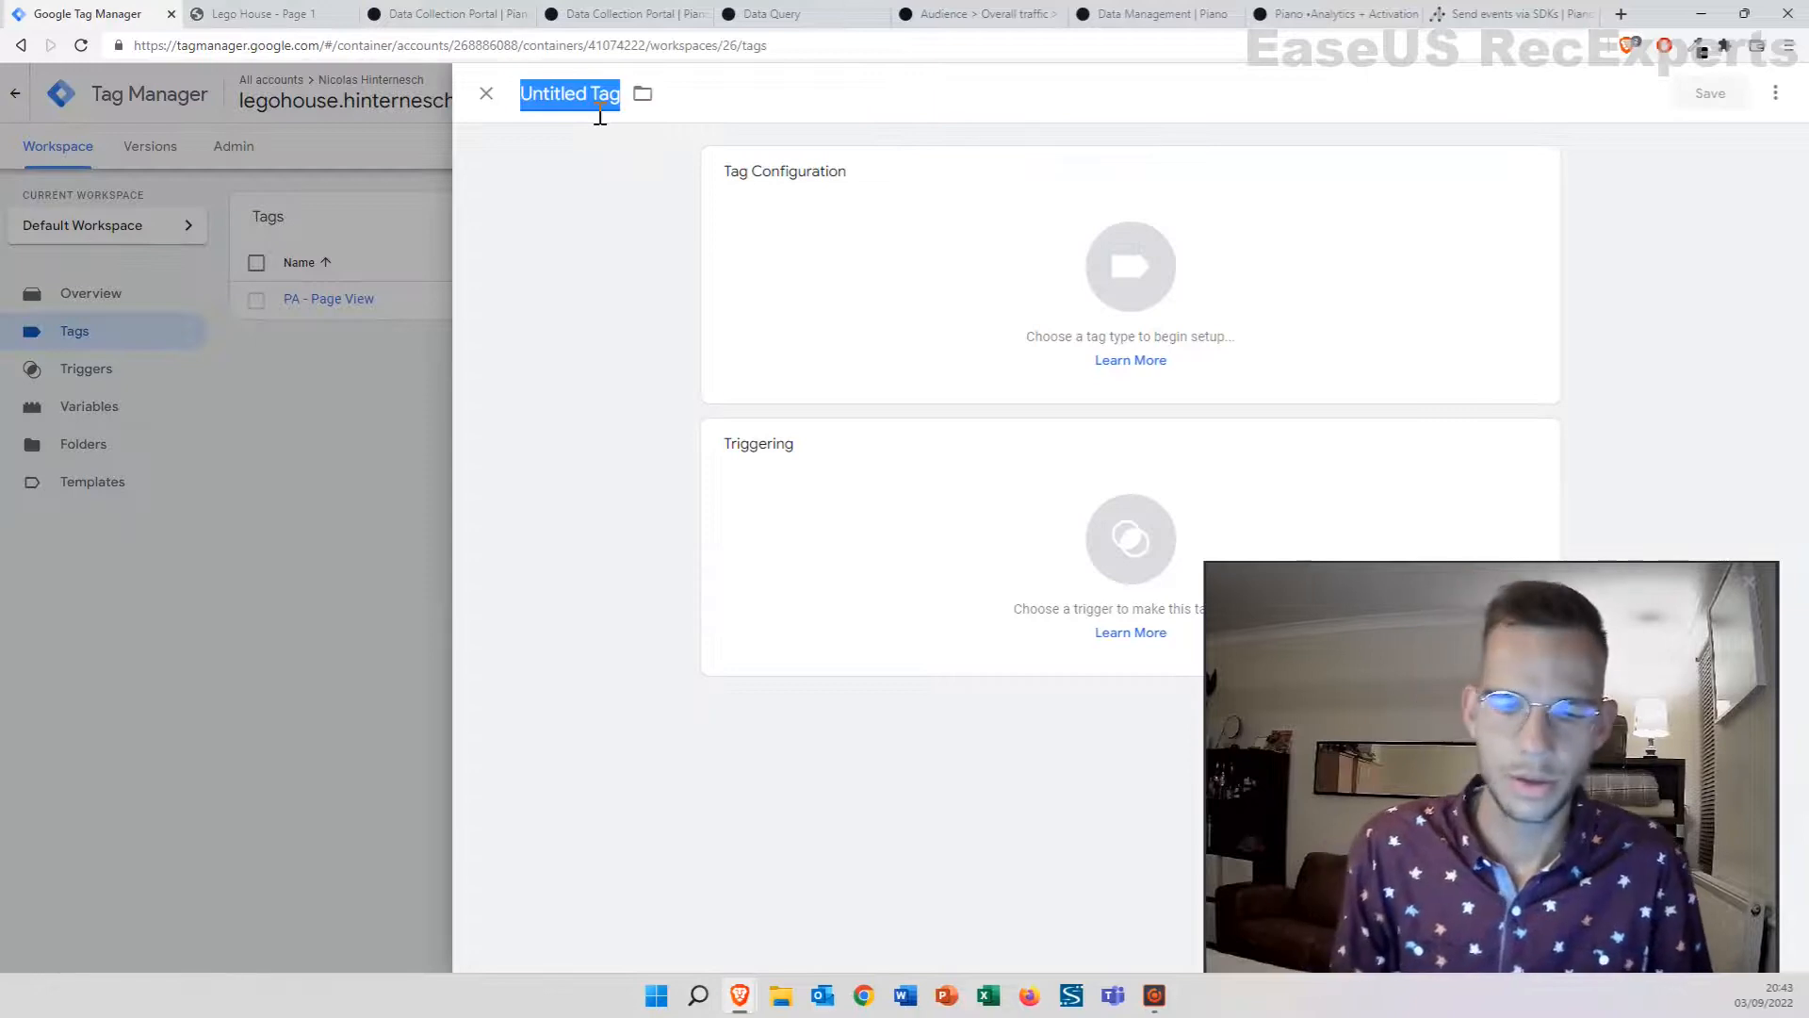
type("PA - Conversion")
left_click(1133, 283)
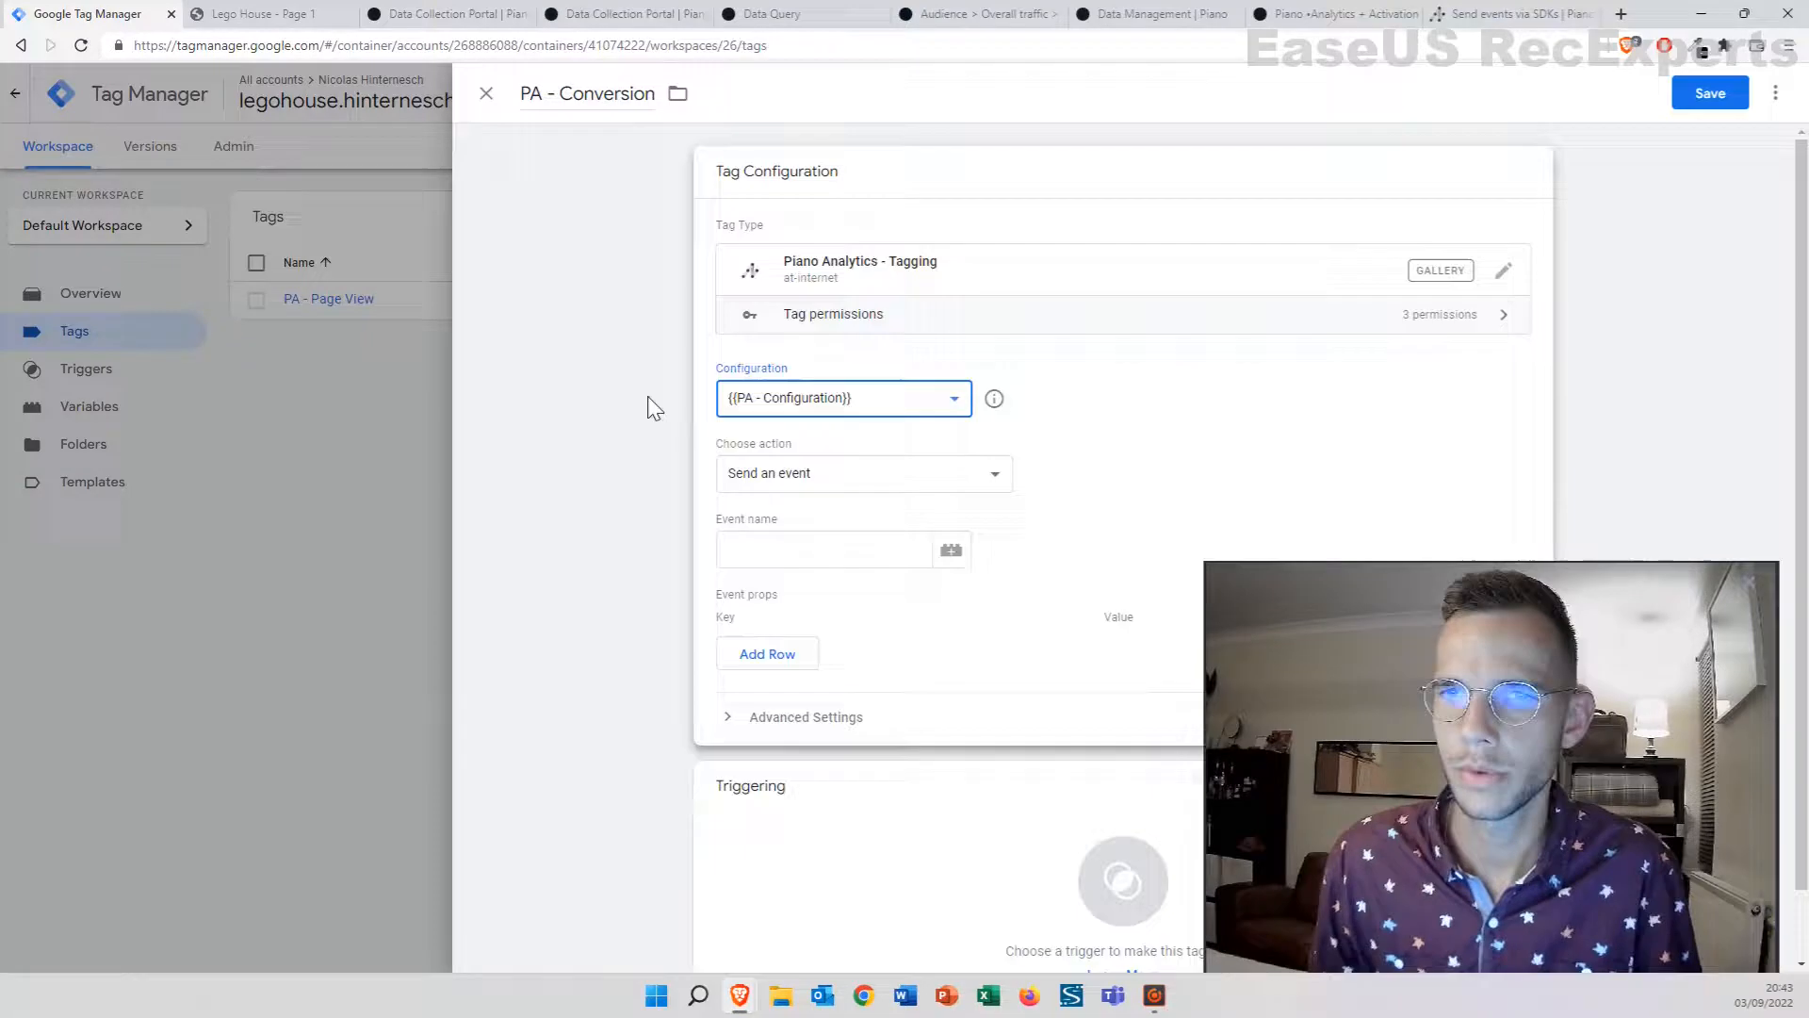
Set the PA - Conversion tag's action to Send an event with the event name click.action
left_click(836, 476)
left_click(814, 507)
left_click(814, 555)
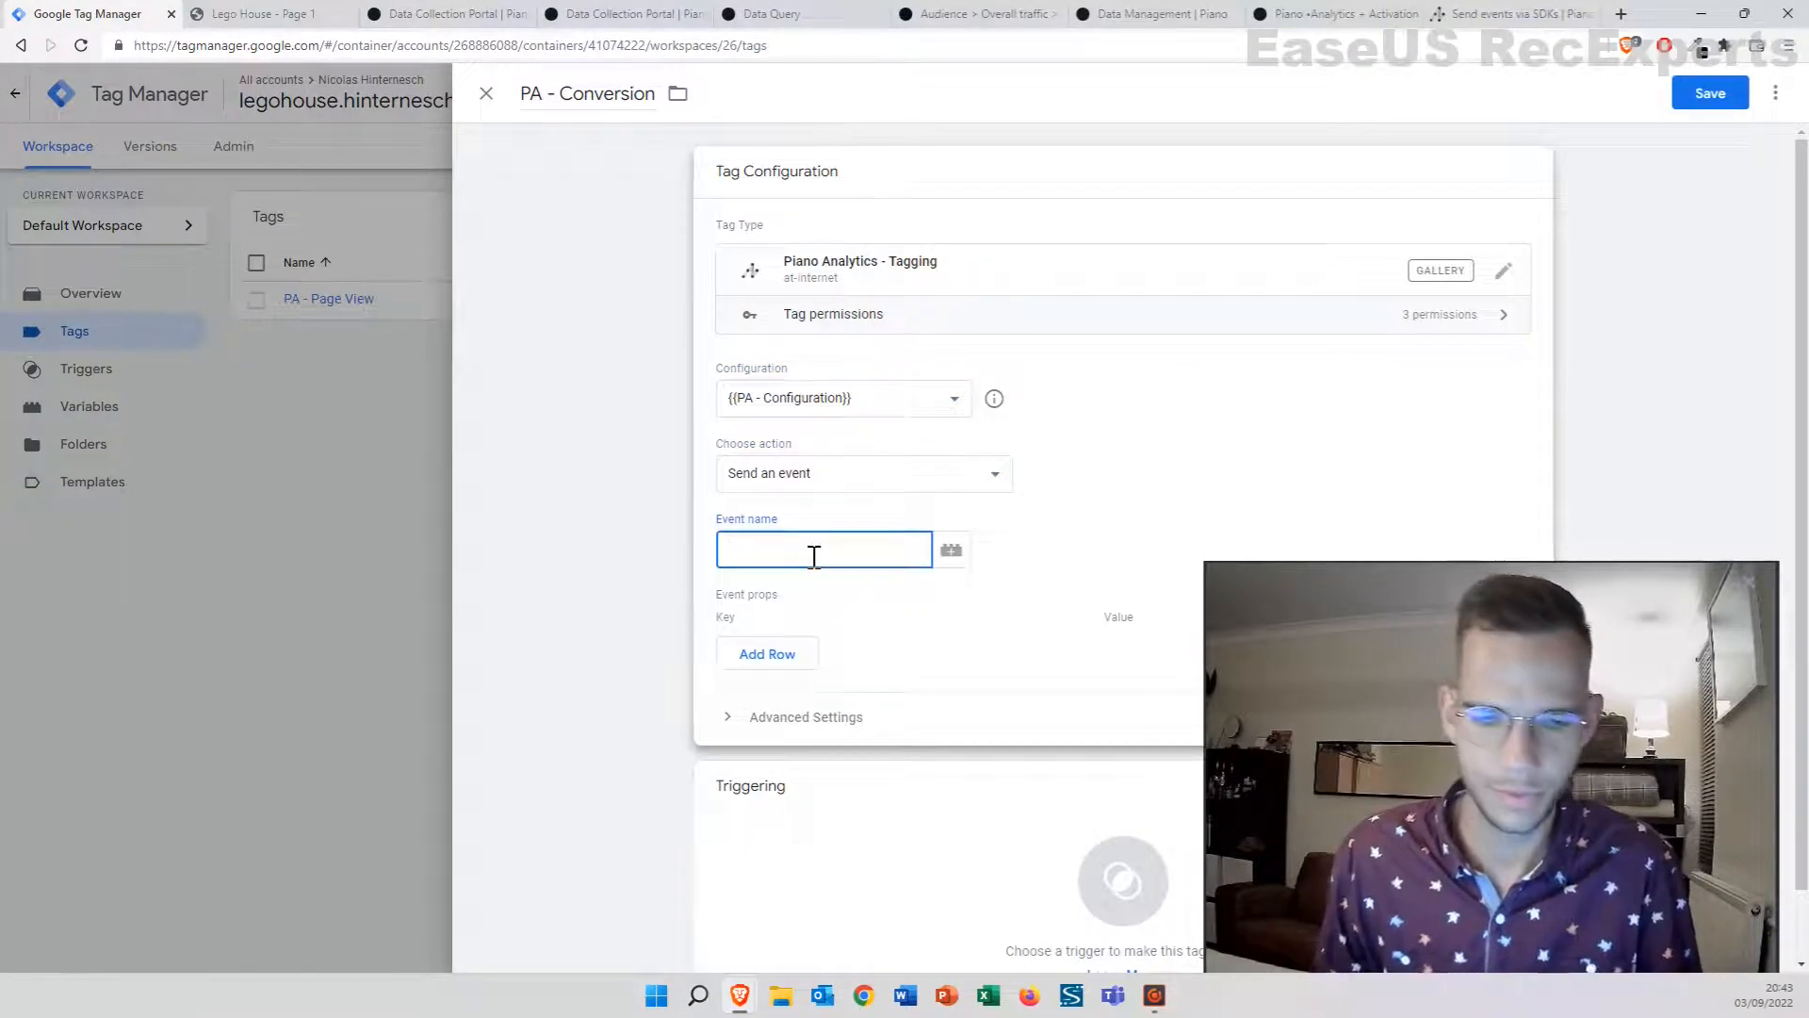
type("click.action")
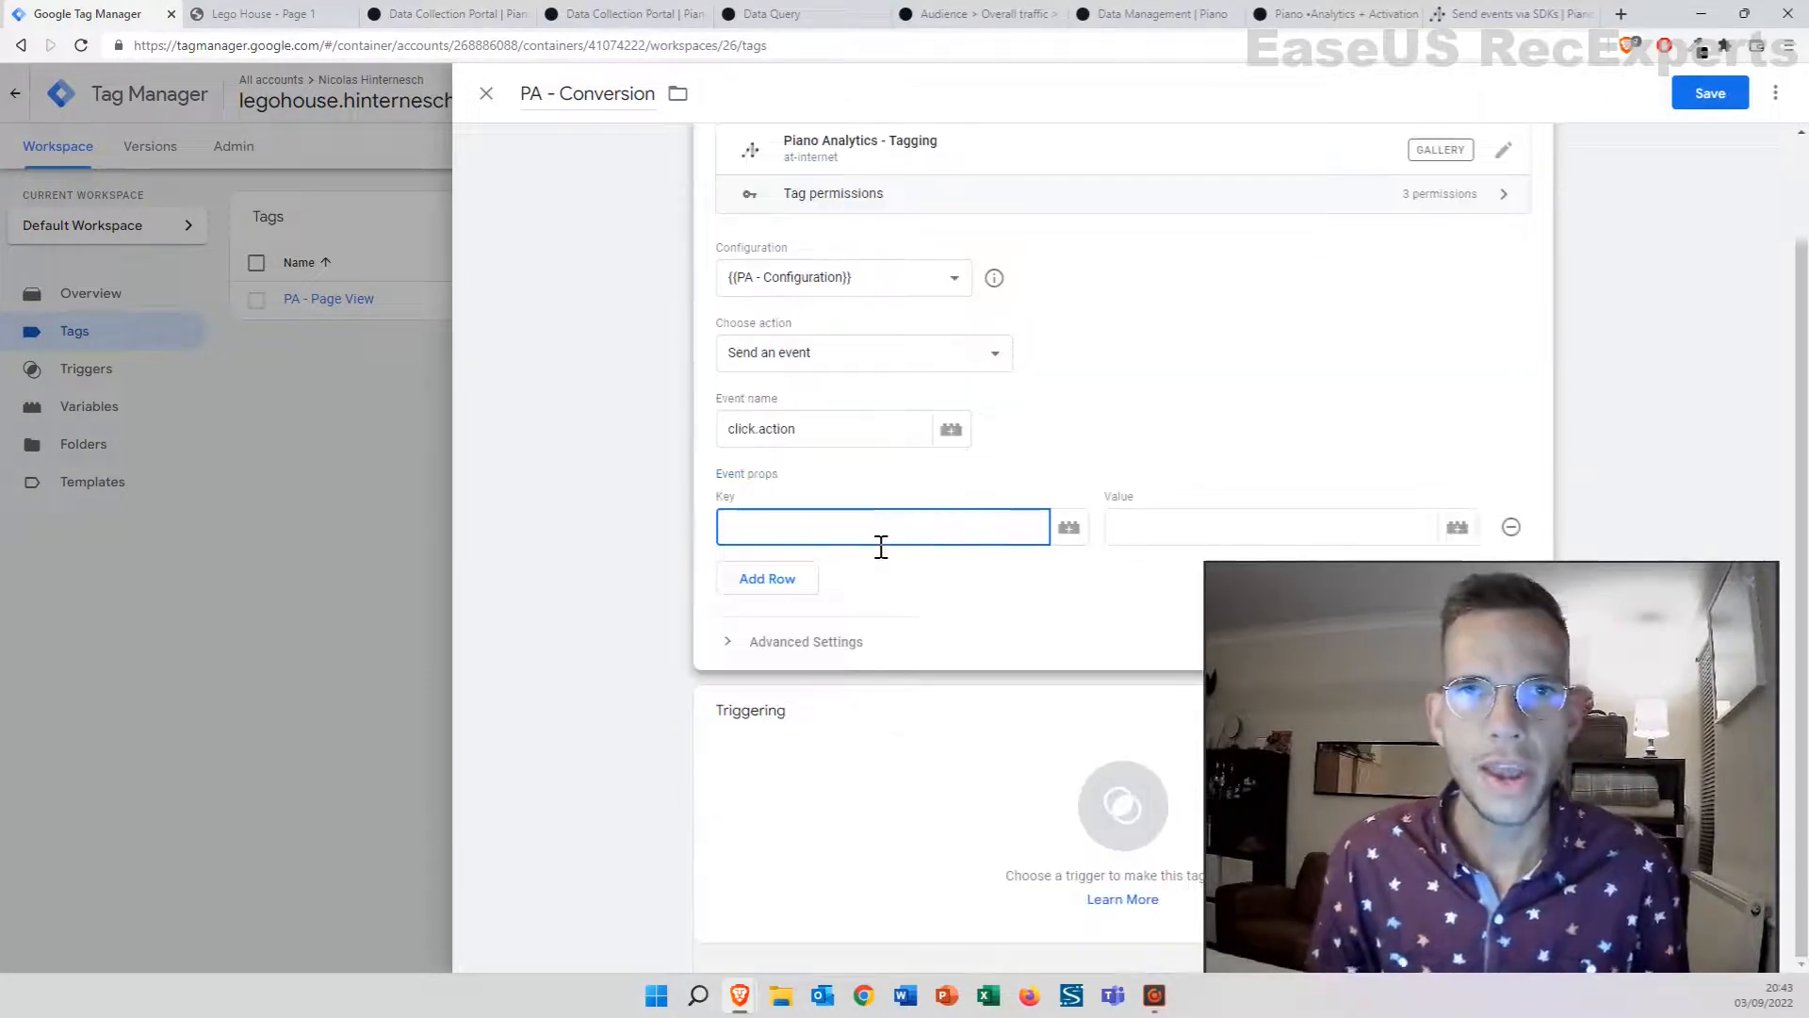
Add two event properties to the PA - Conversion tag: page set to {{Page Path}} and author set to the author's first name
type("page")
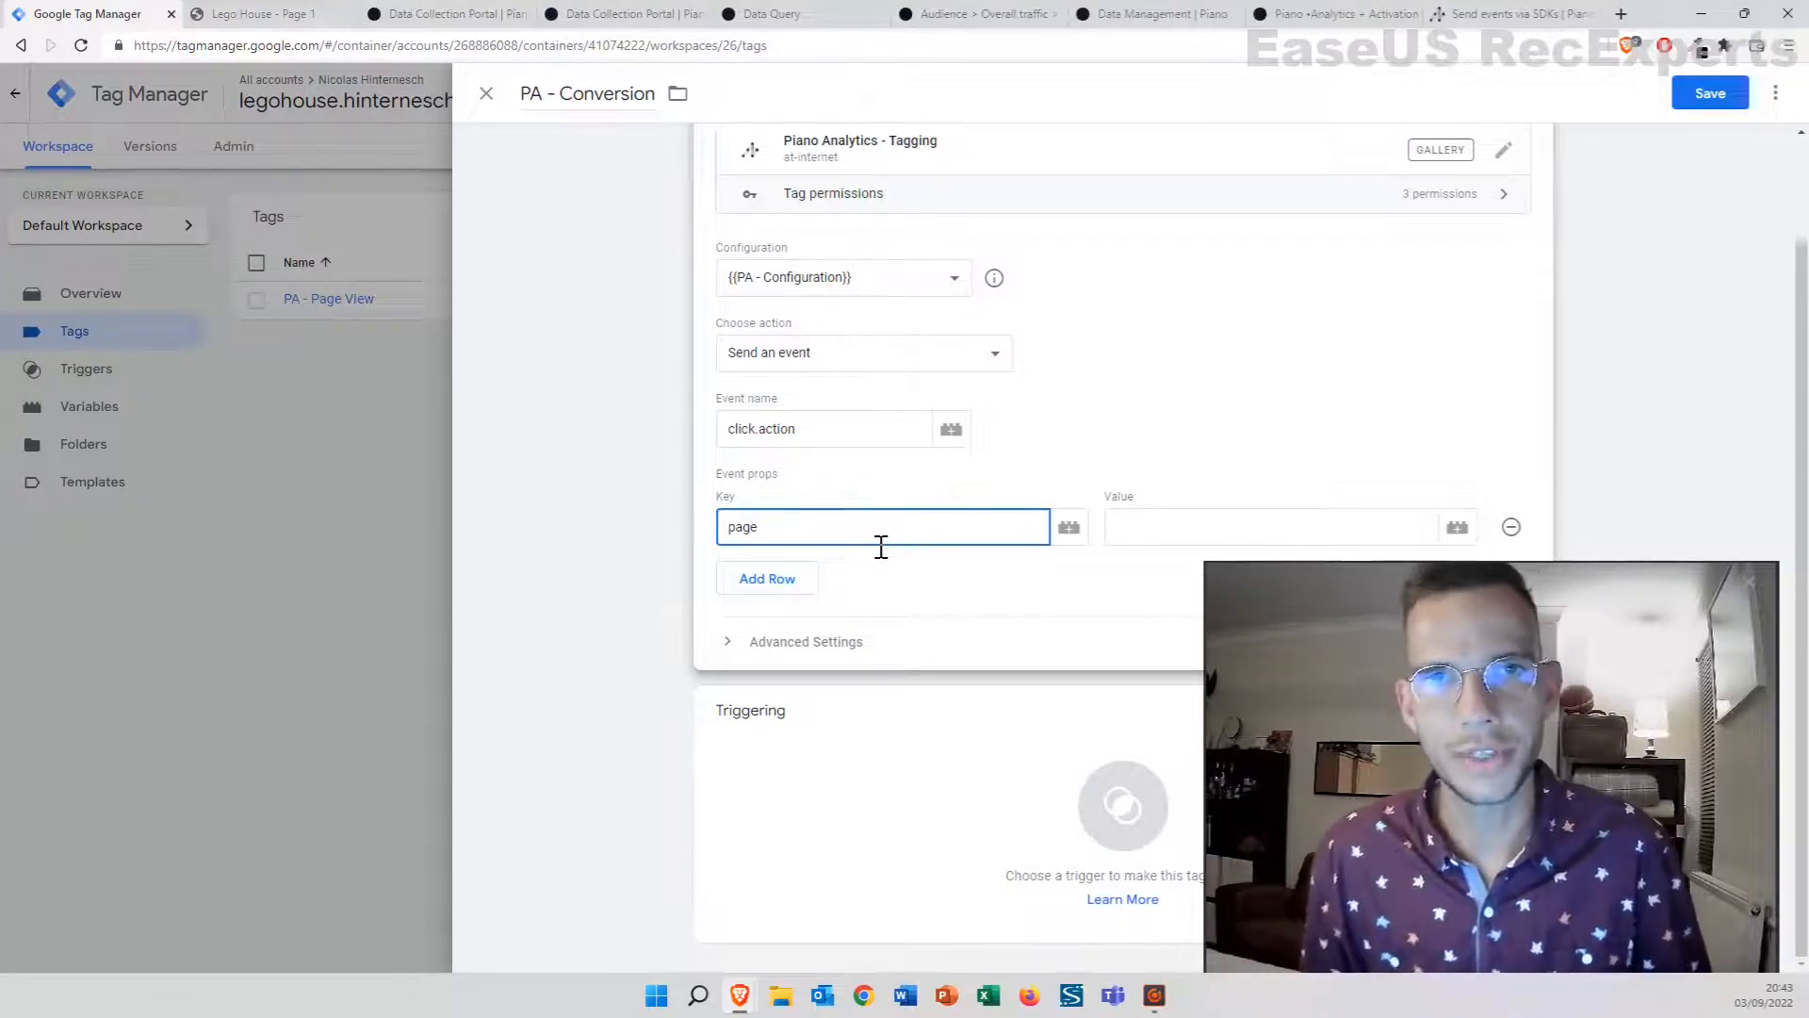
left_click(1481, 532)
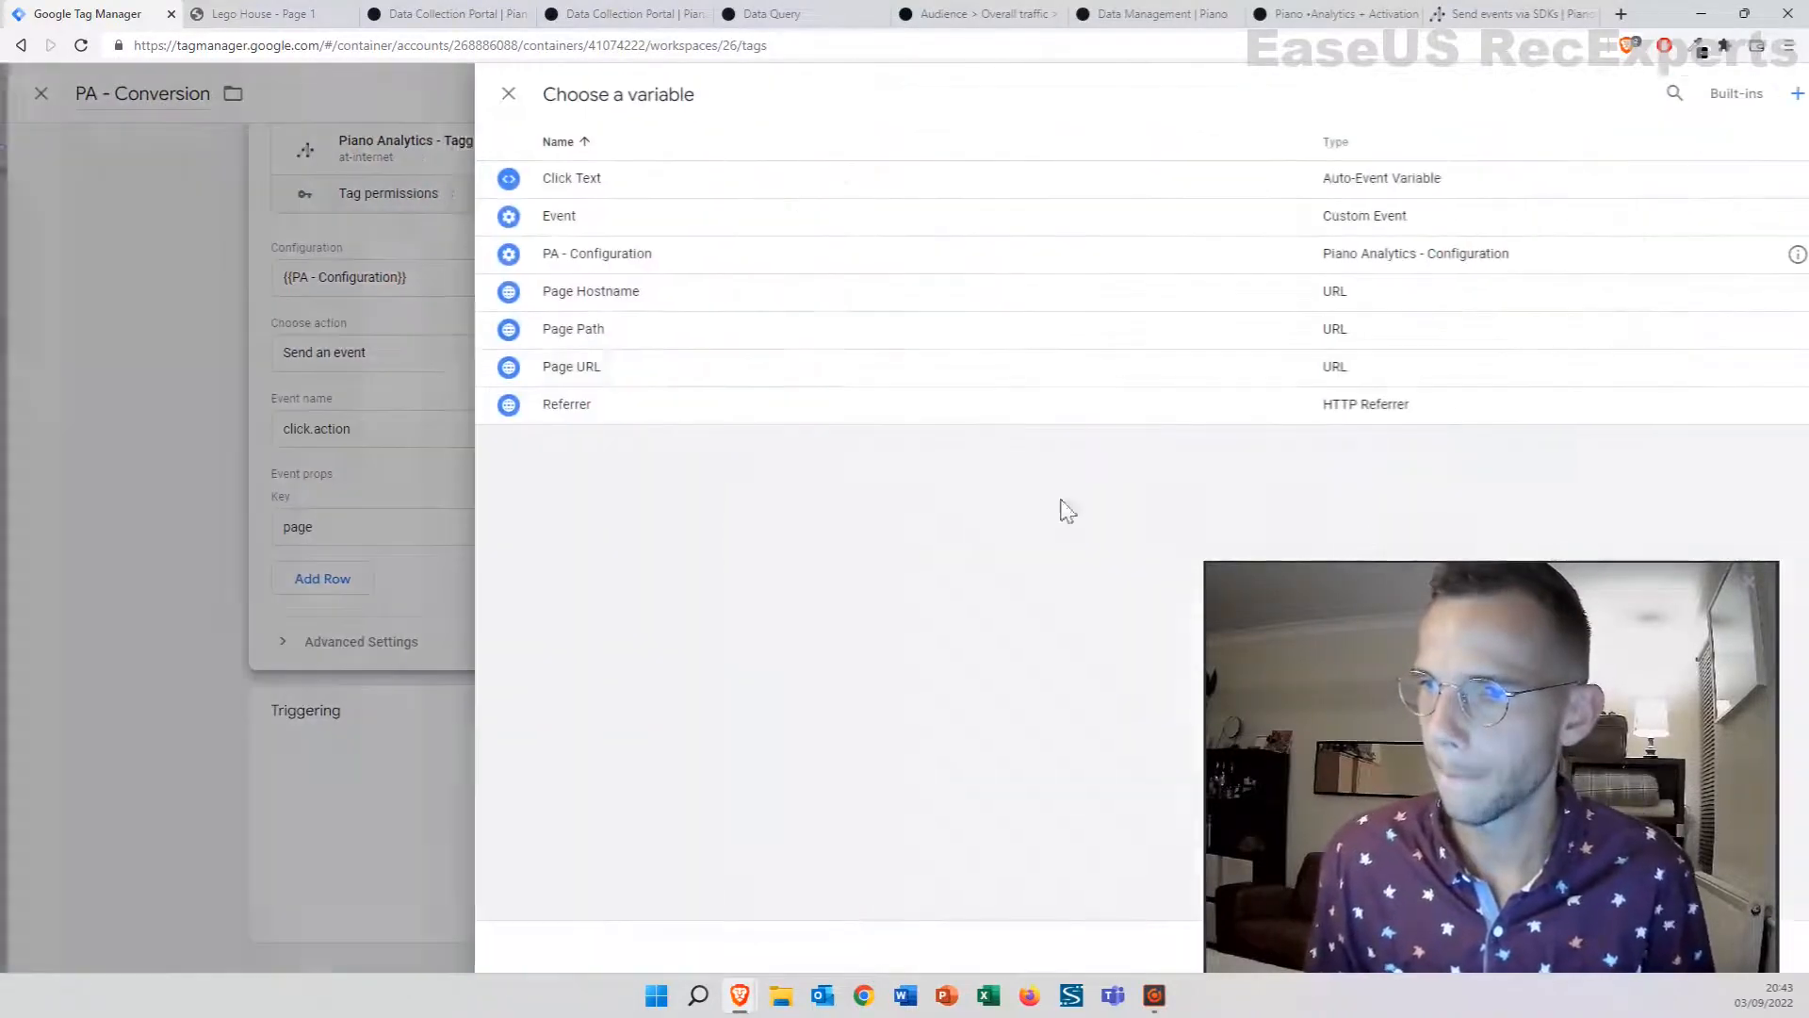
left_click(566, 329)
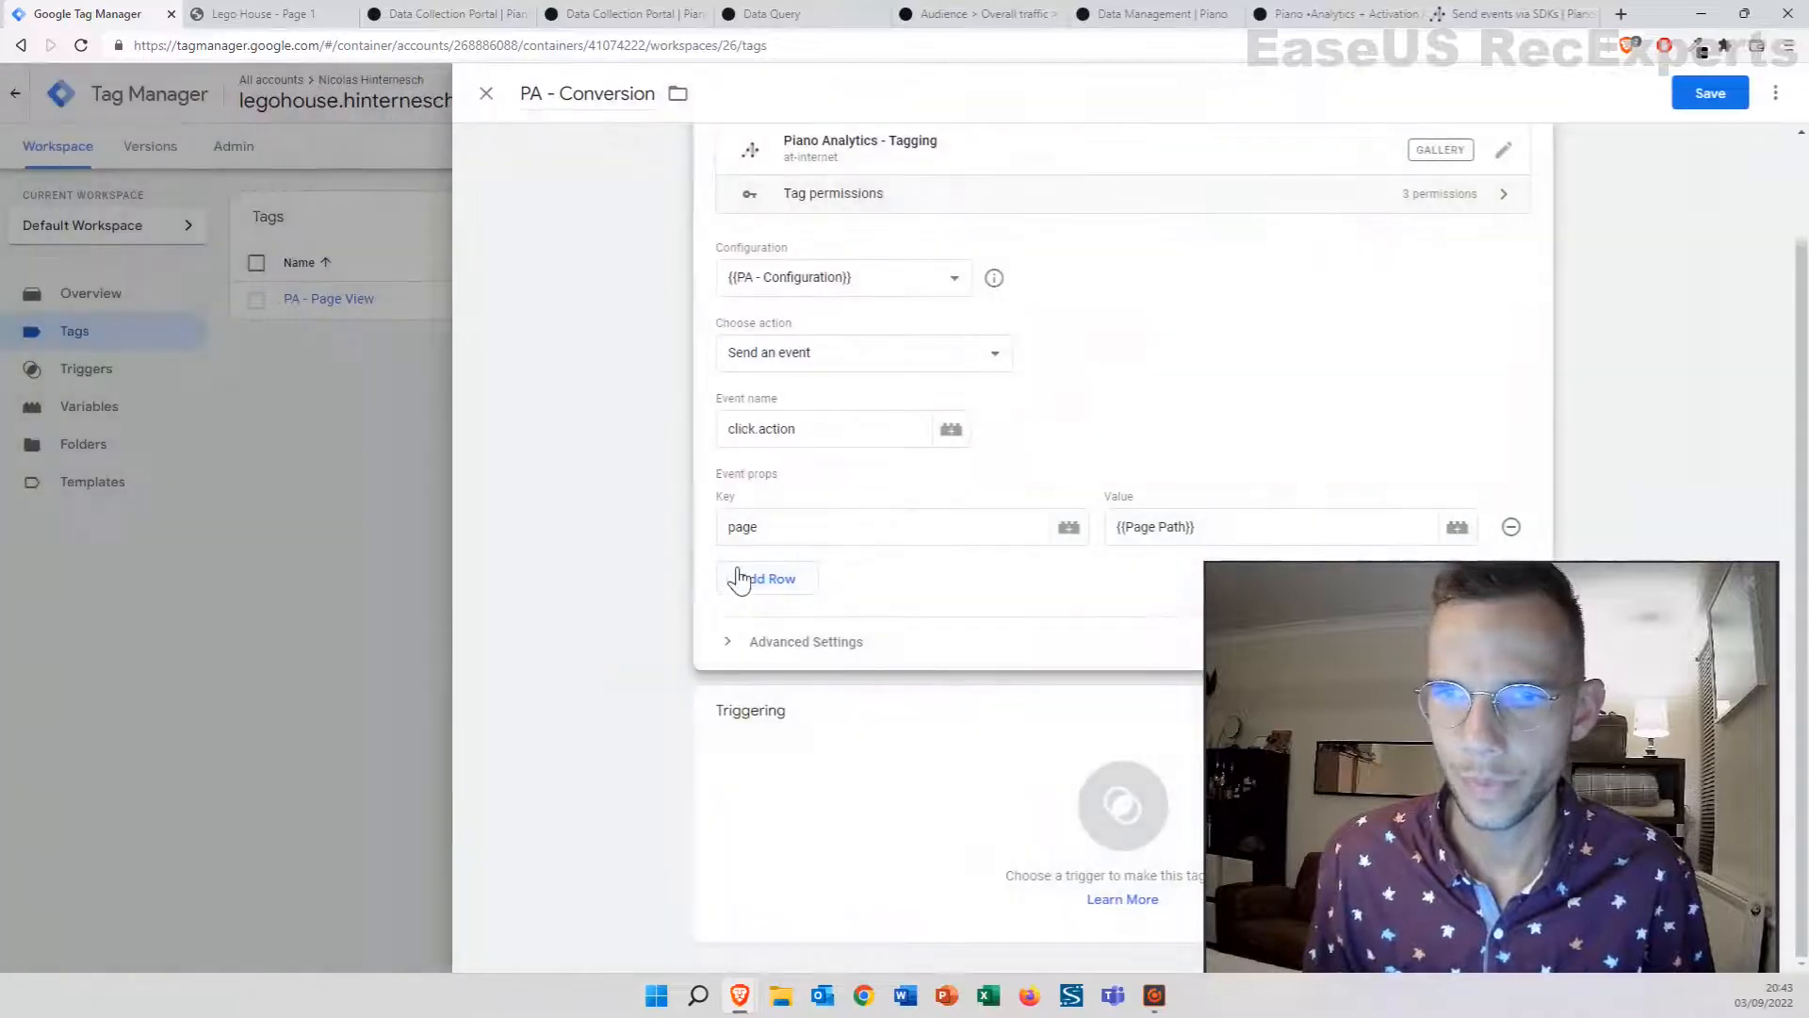
left_click(749, 578)
scroll(841, 546, "down", 1)
left_click(841, 542)
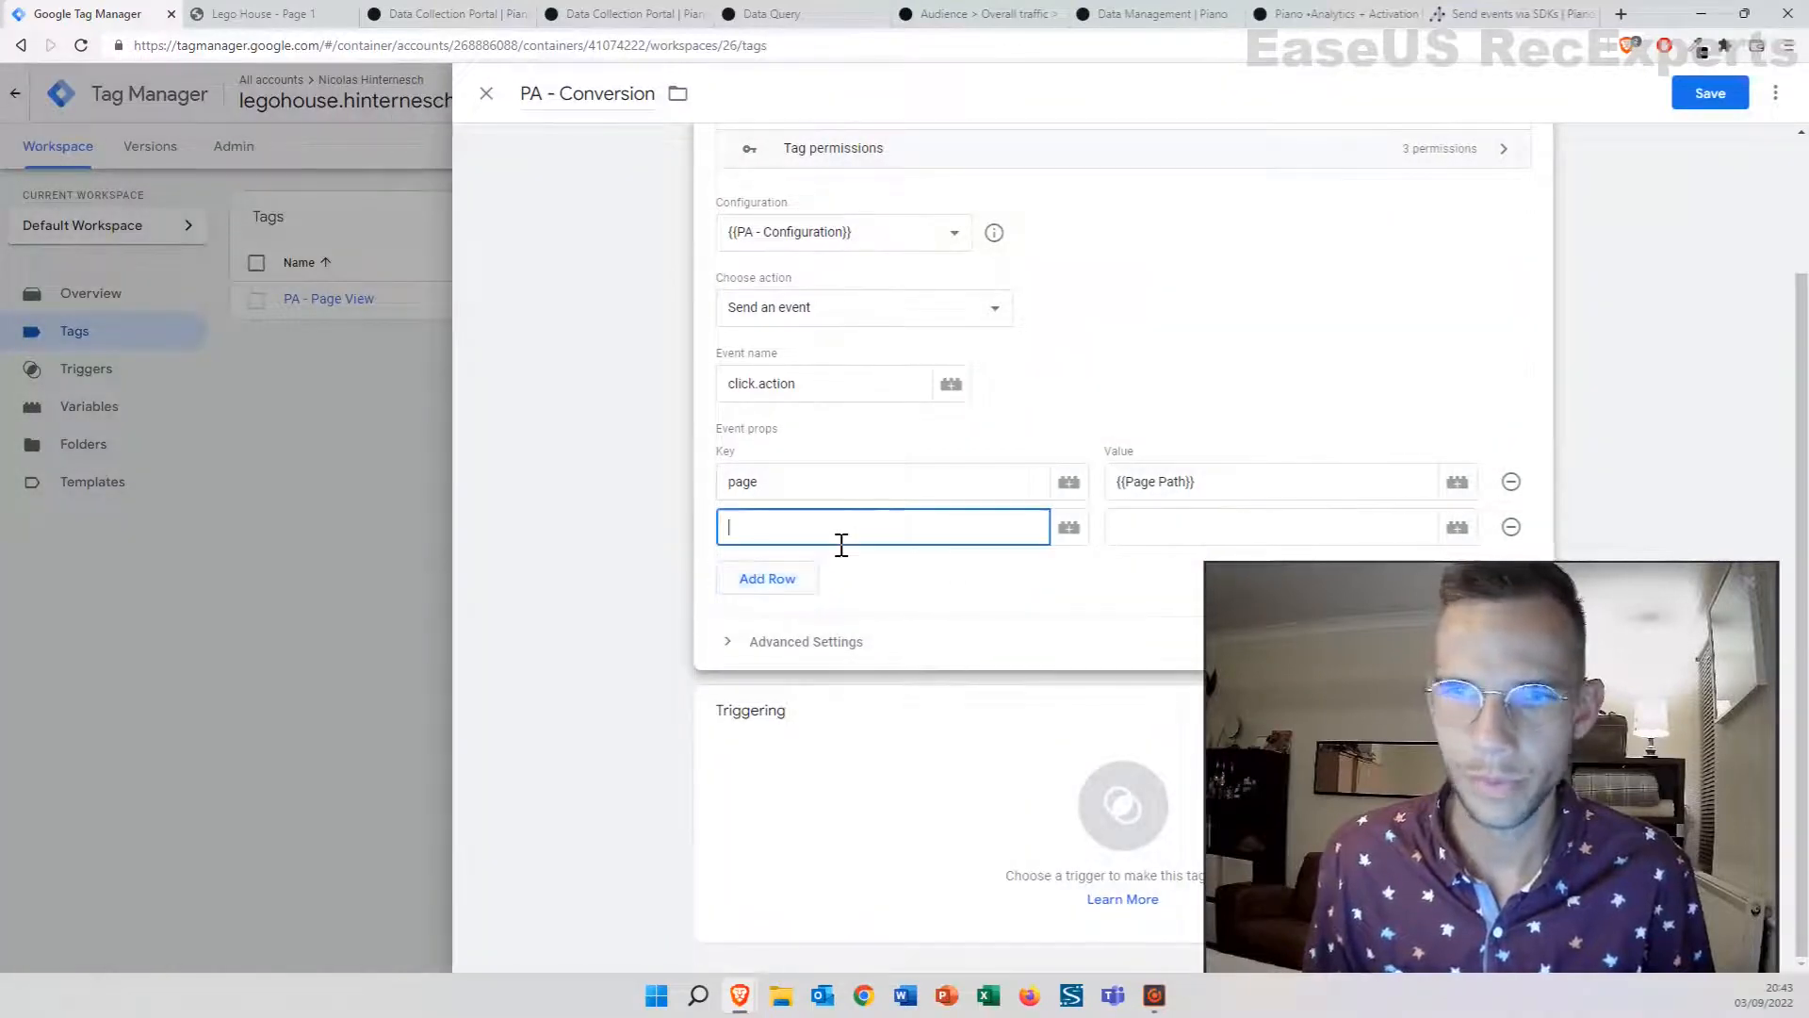
type("author")
left_click(1246, 550)
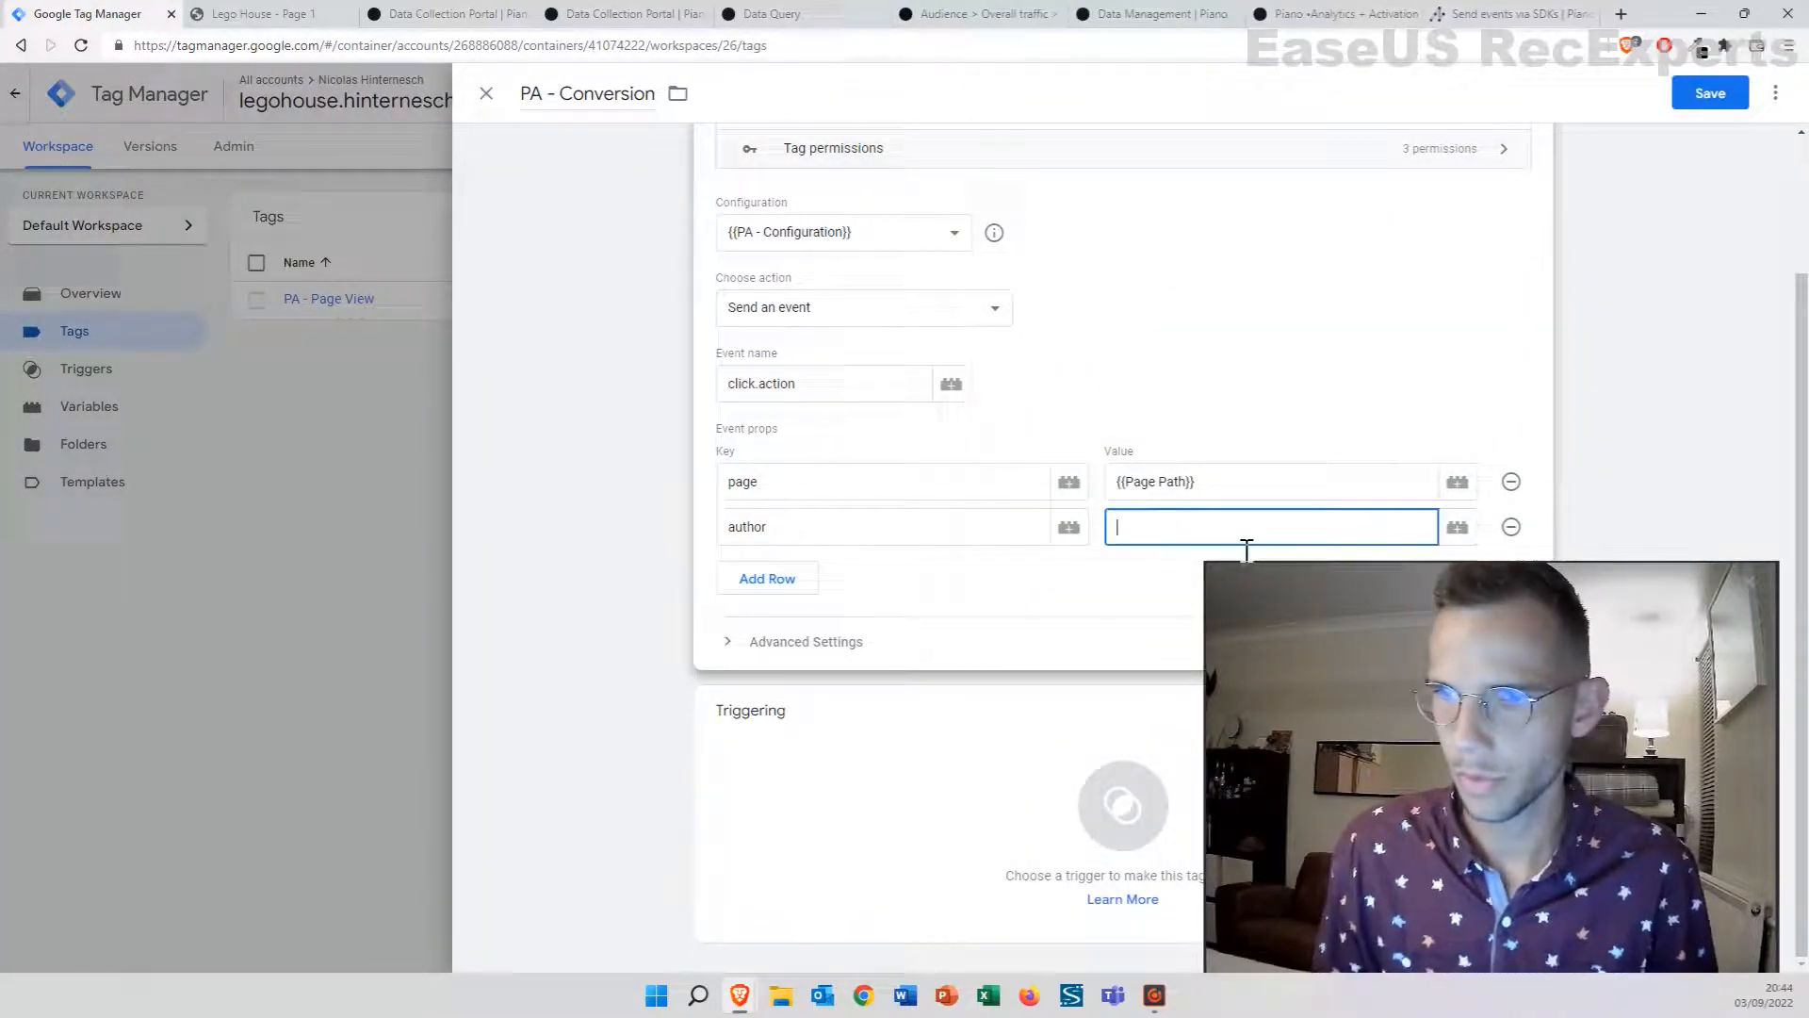
type("Nicolas")
Add a third event property to the conversion tag, with key goal_type and value Button Click Conversion
left_click(775, 592)
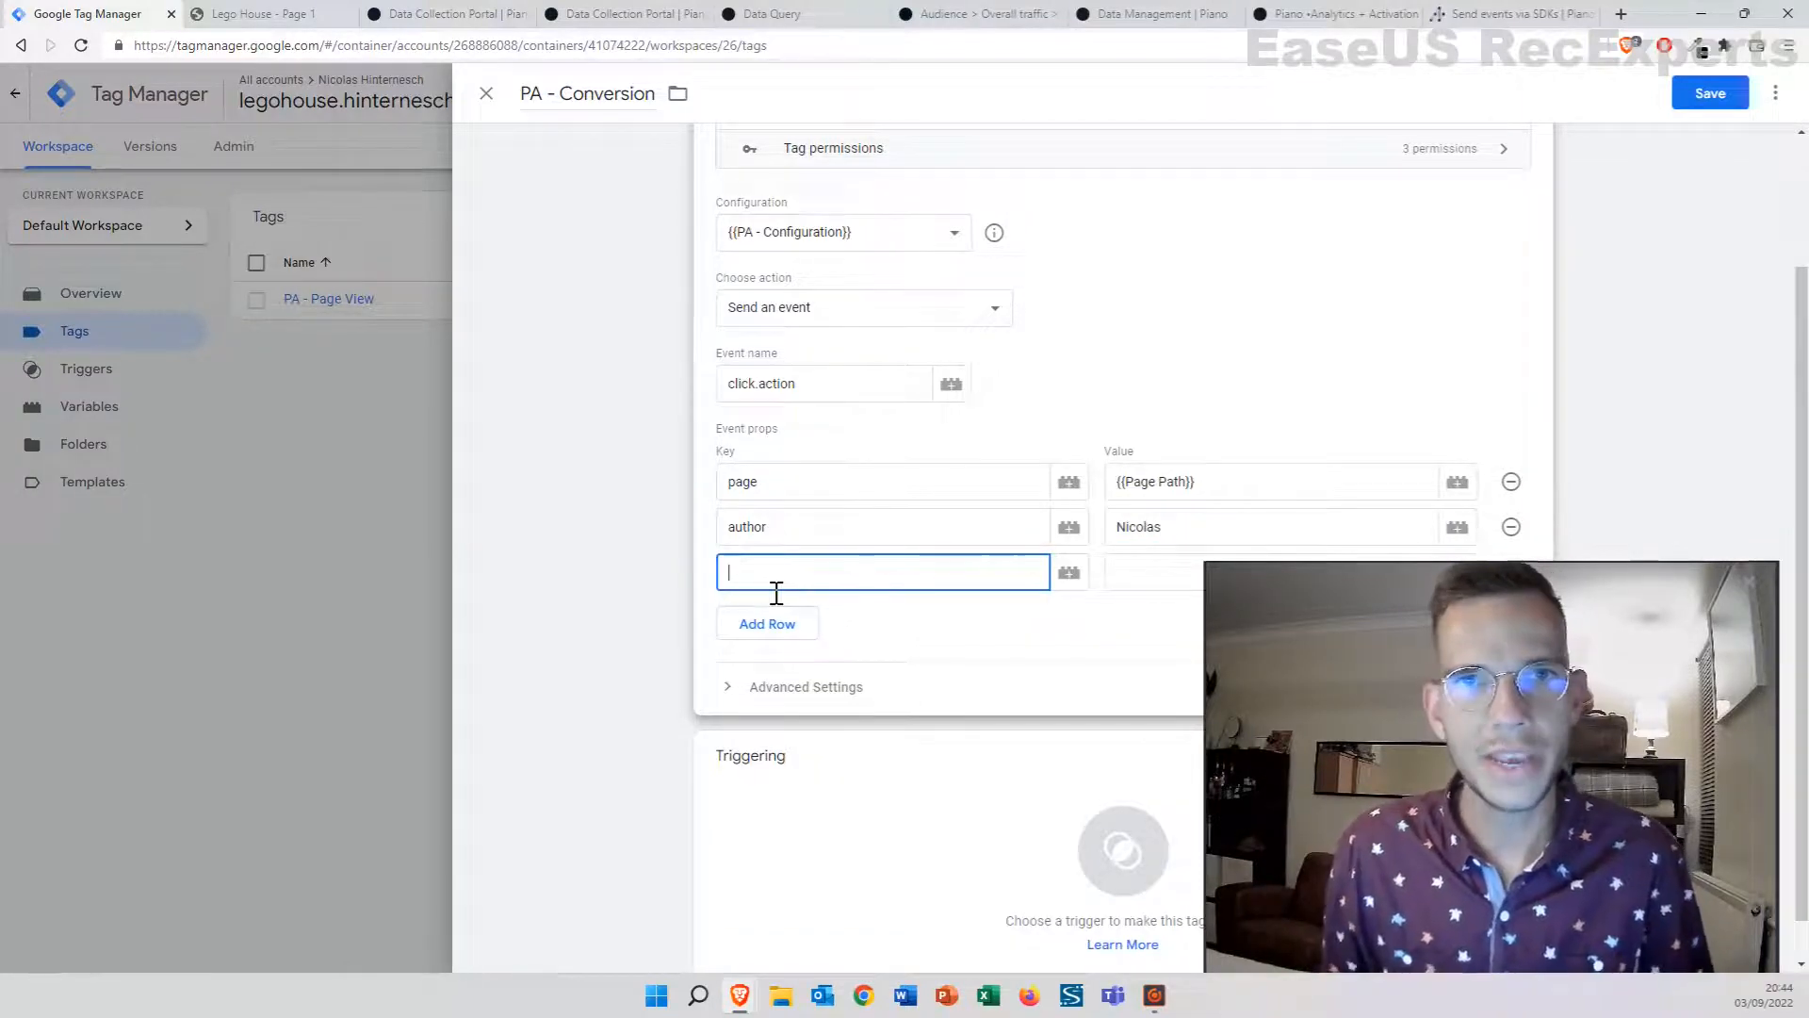
type("goal_type")
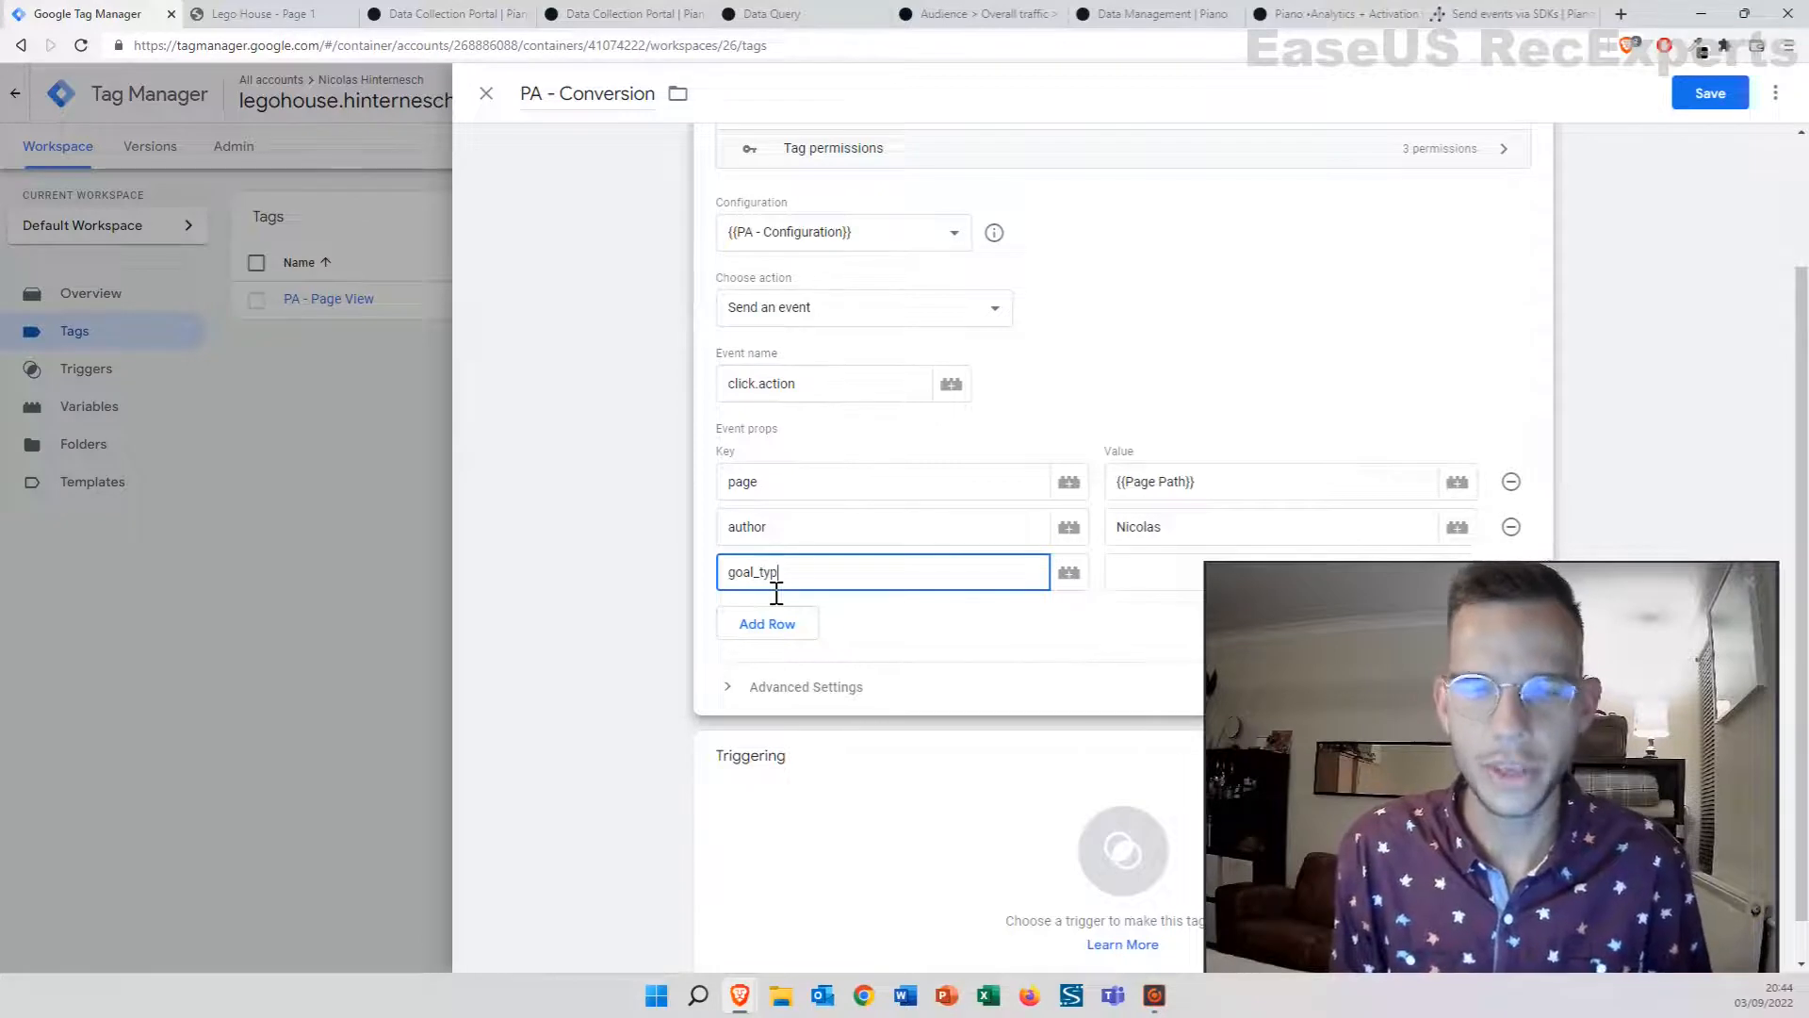
left_click(1161, 577)
scroll(992, 554, "down", 1)
type("Button Click")
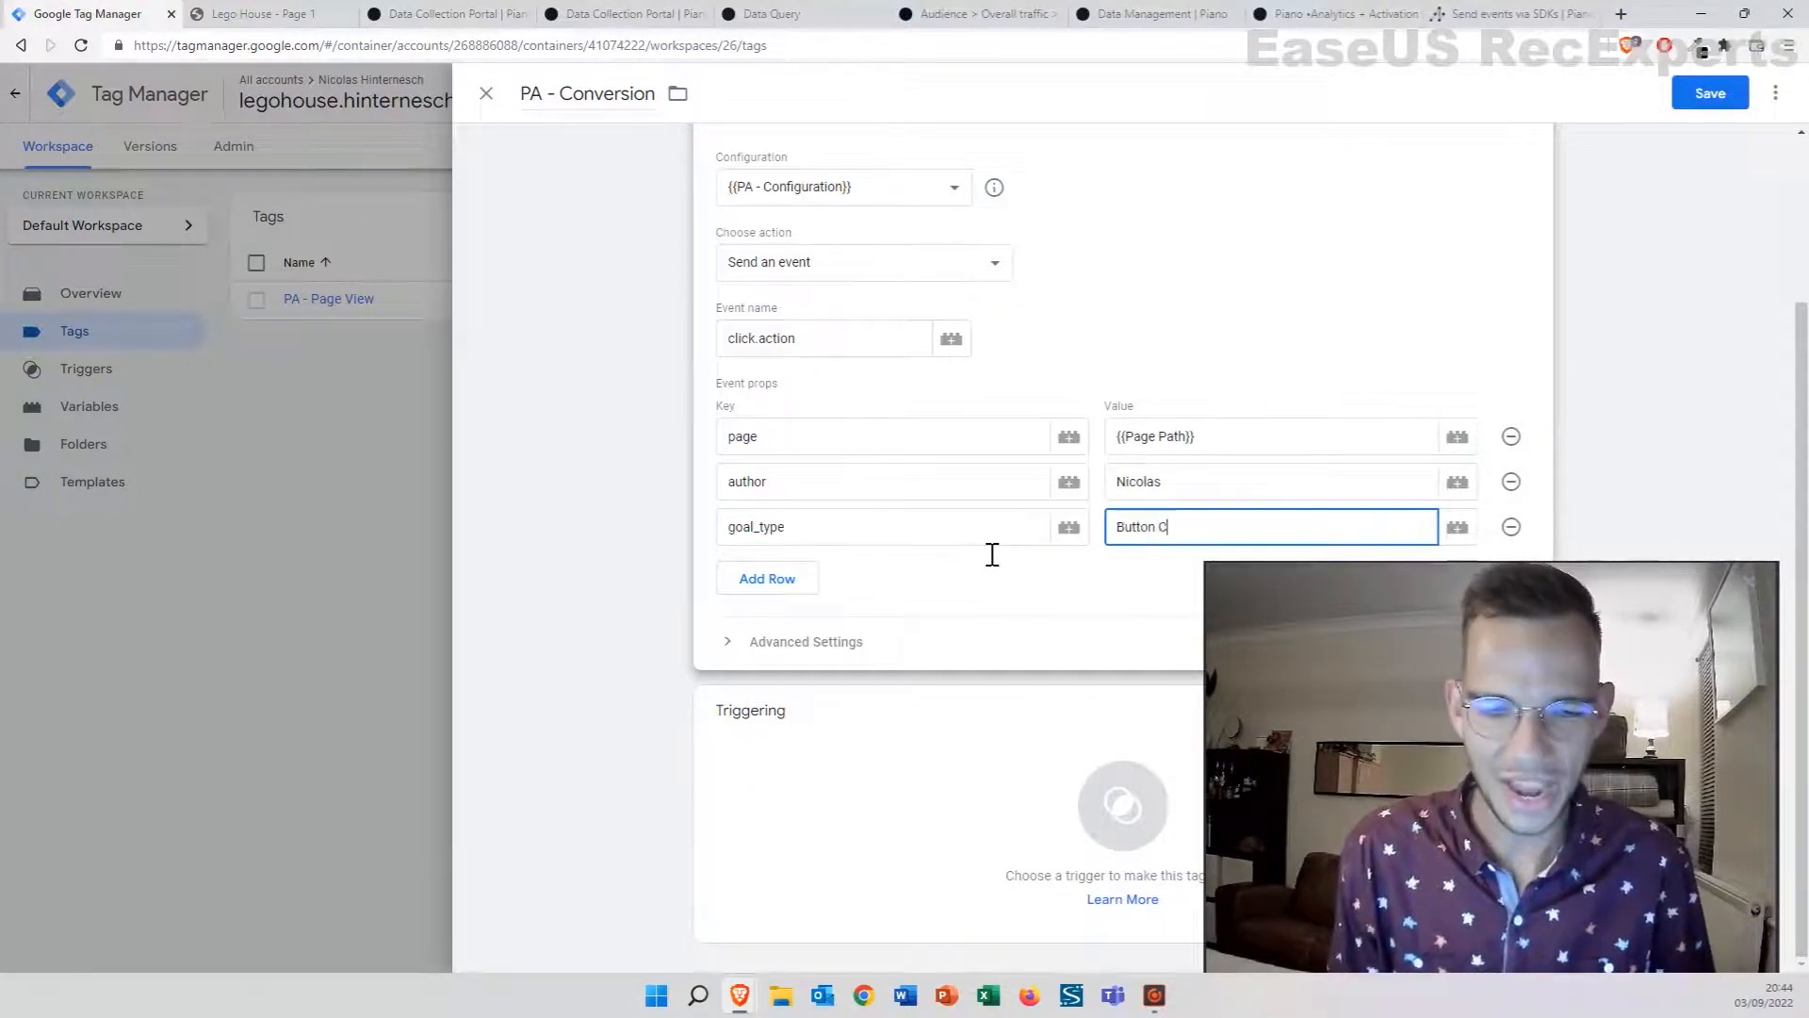
type(" Conversion")
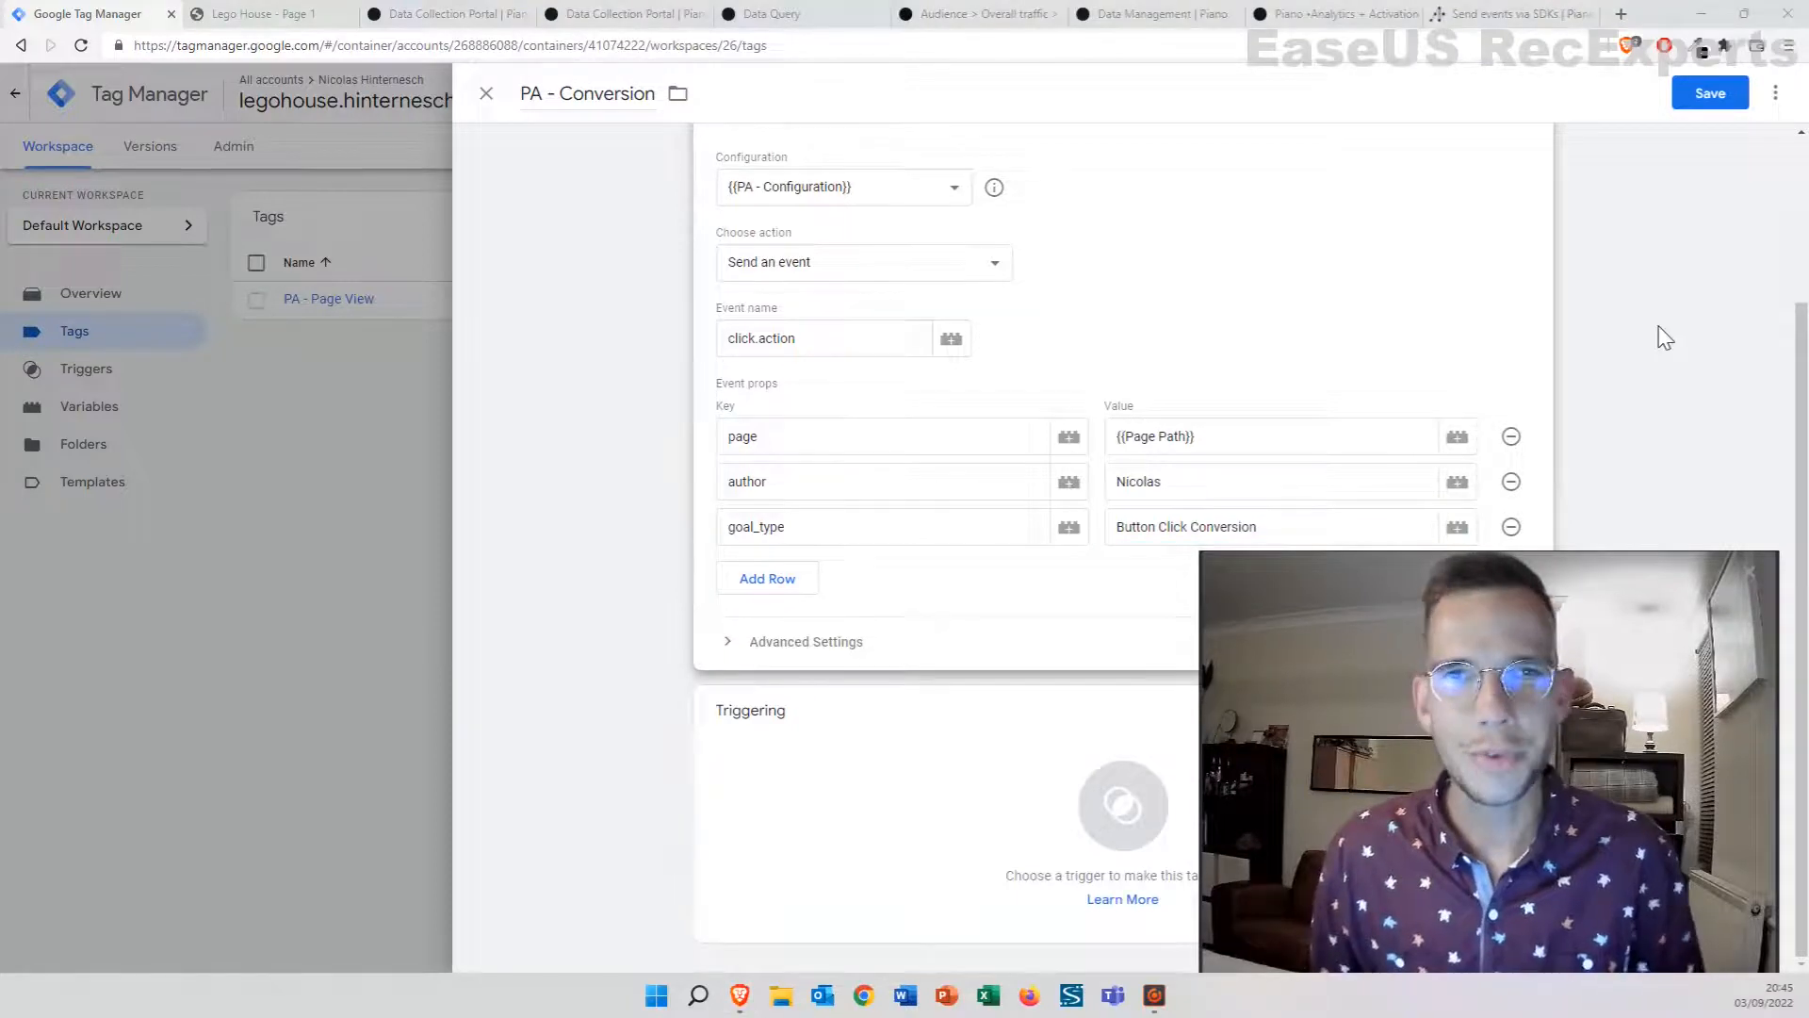
Create a Just Links trigger named Conversion Button Click, firing when Click Text equals Conversion!, and save it with the PA - Conversion tag
left_click(1105, 808)
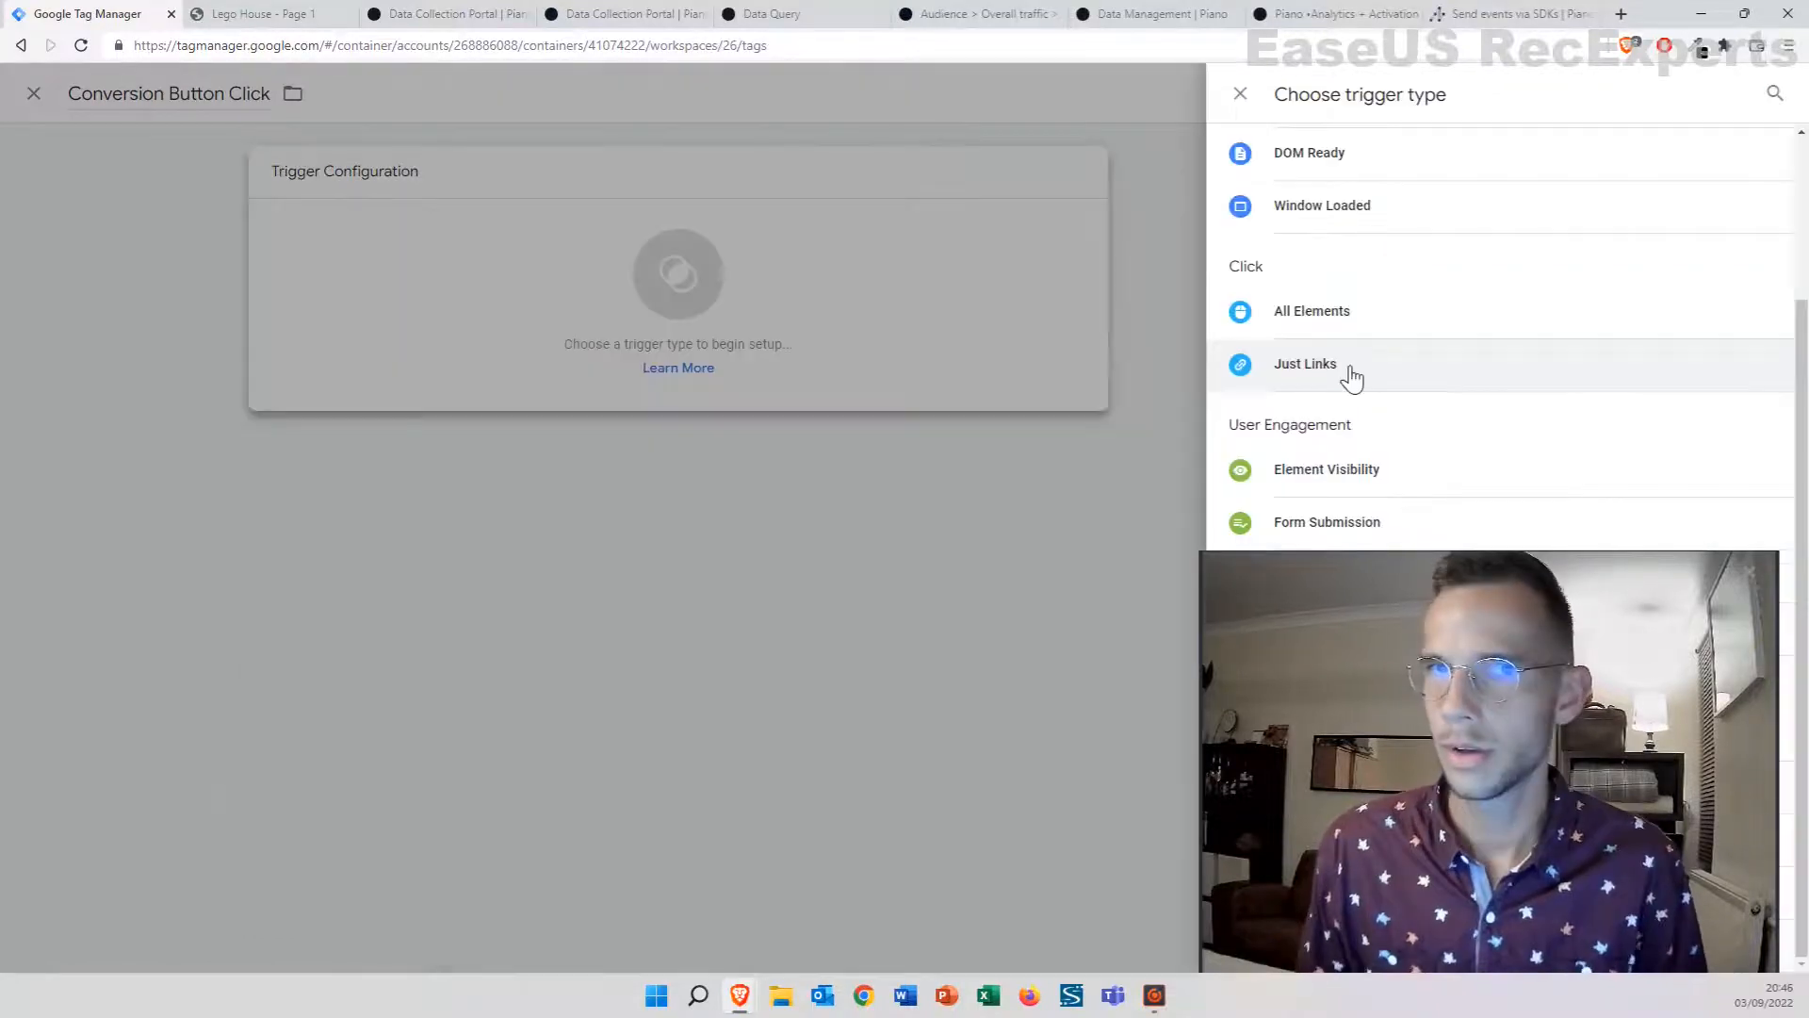
left_click(1349, 370)
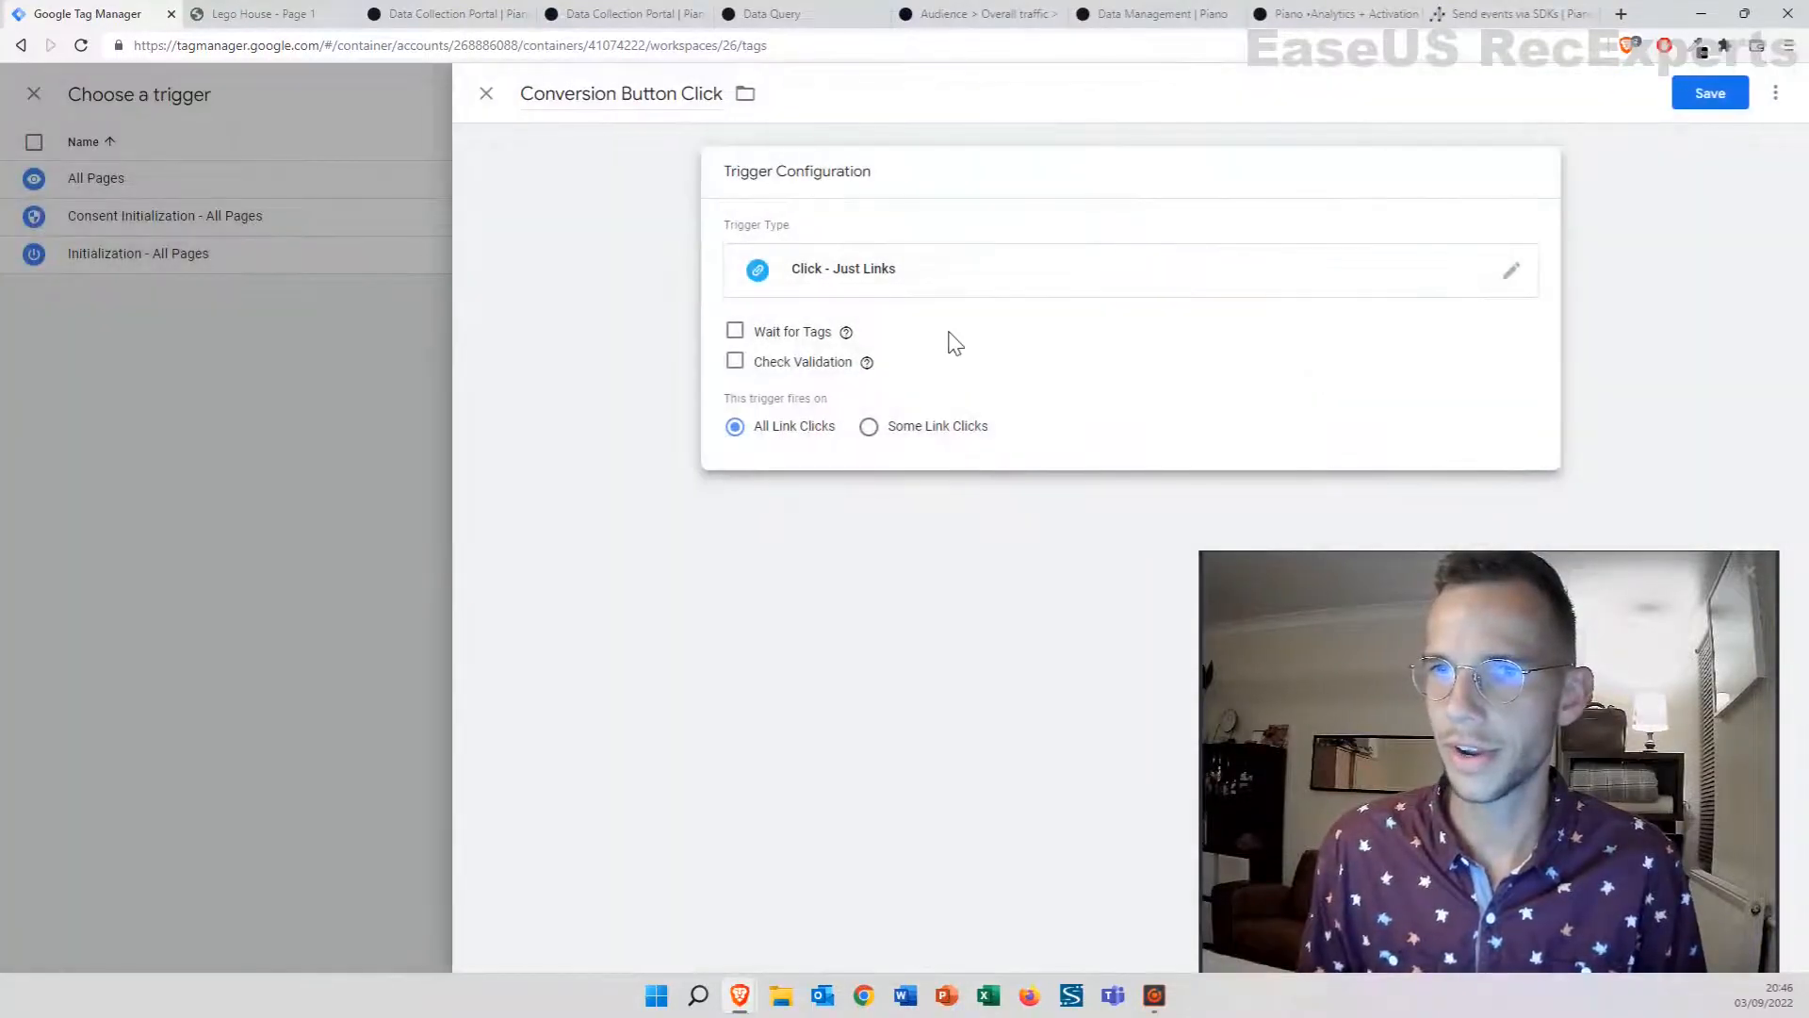
left_click(921, 430)
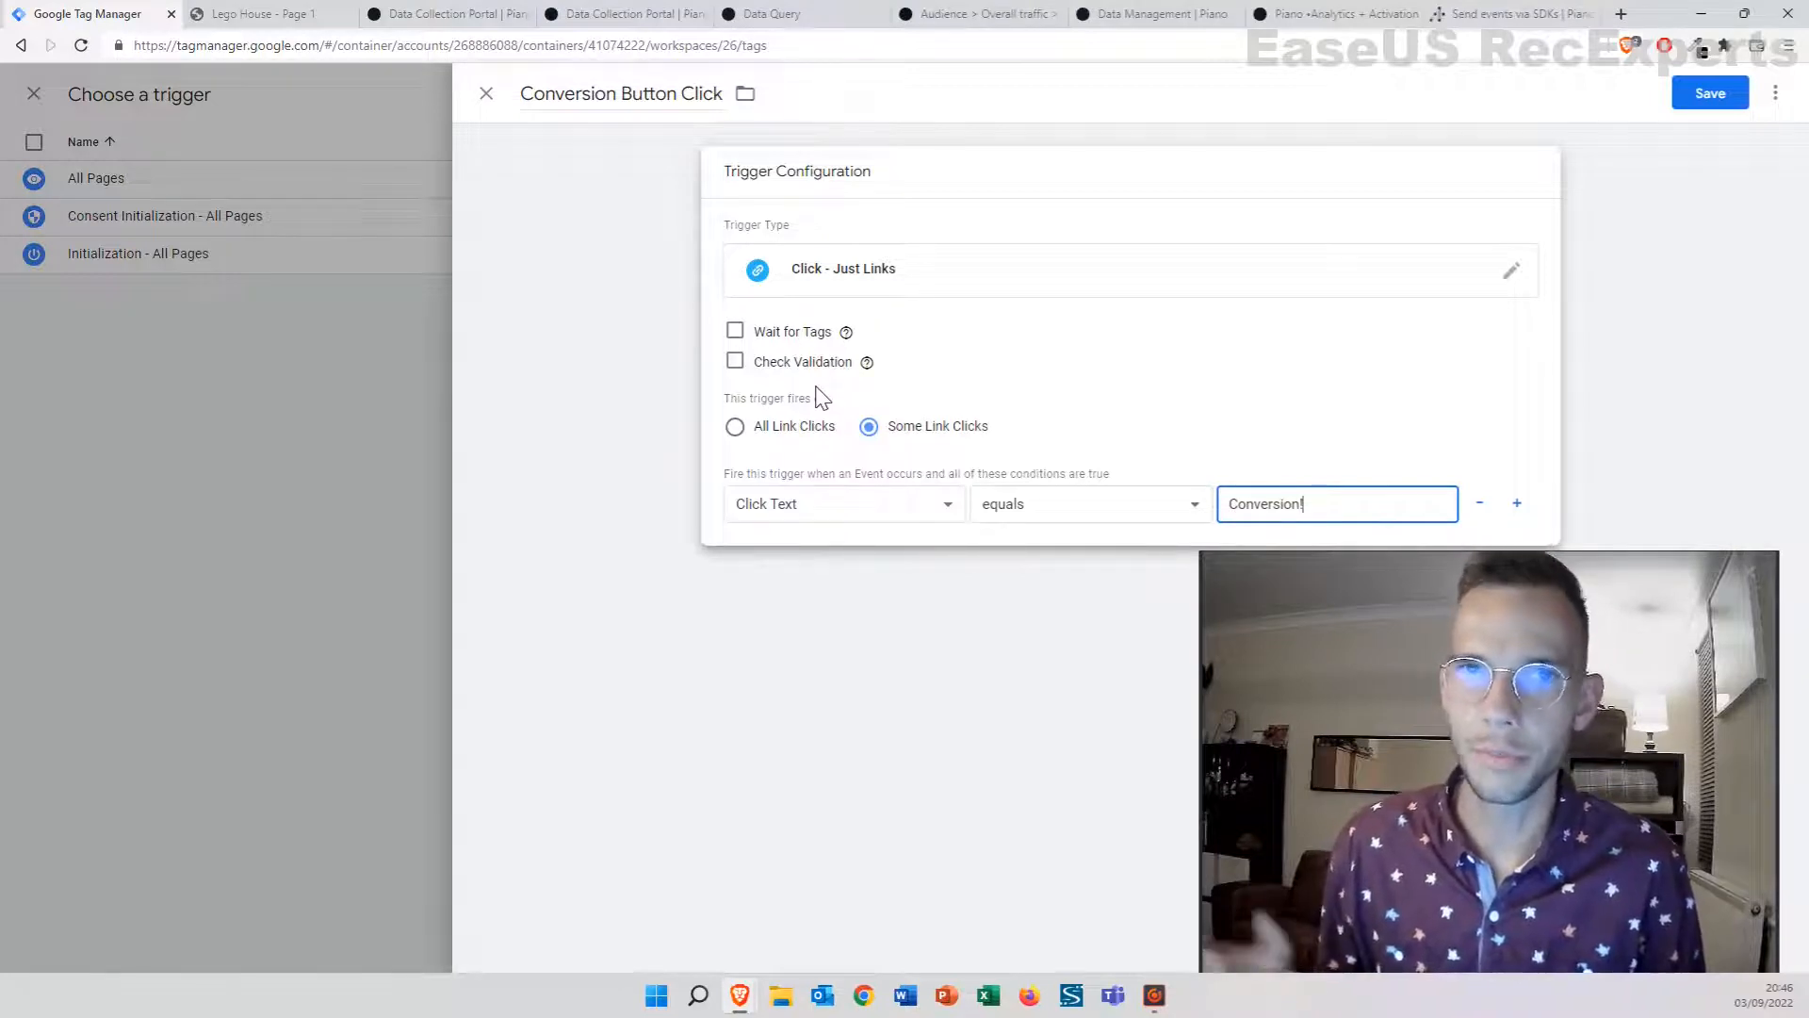
left_click(1710, 92)
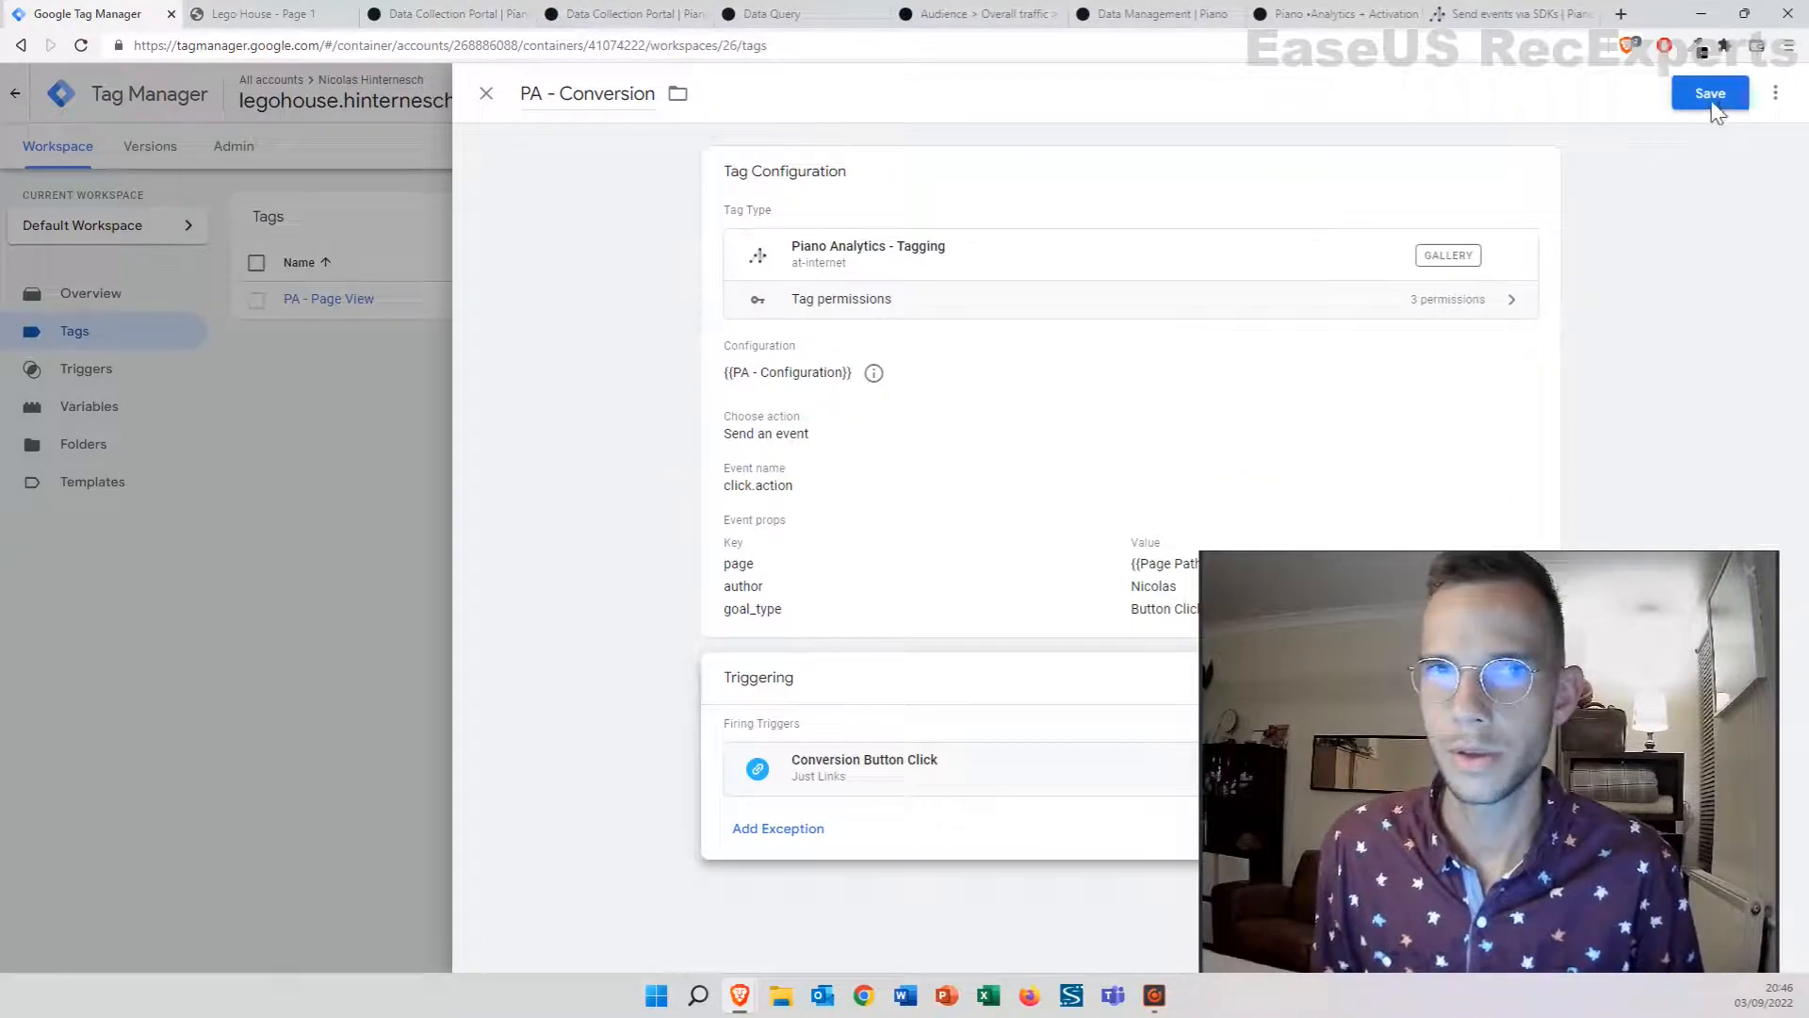
left_click(1710, 92)
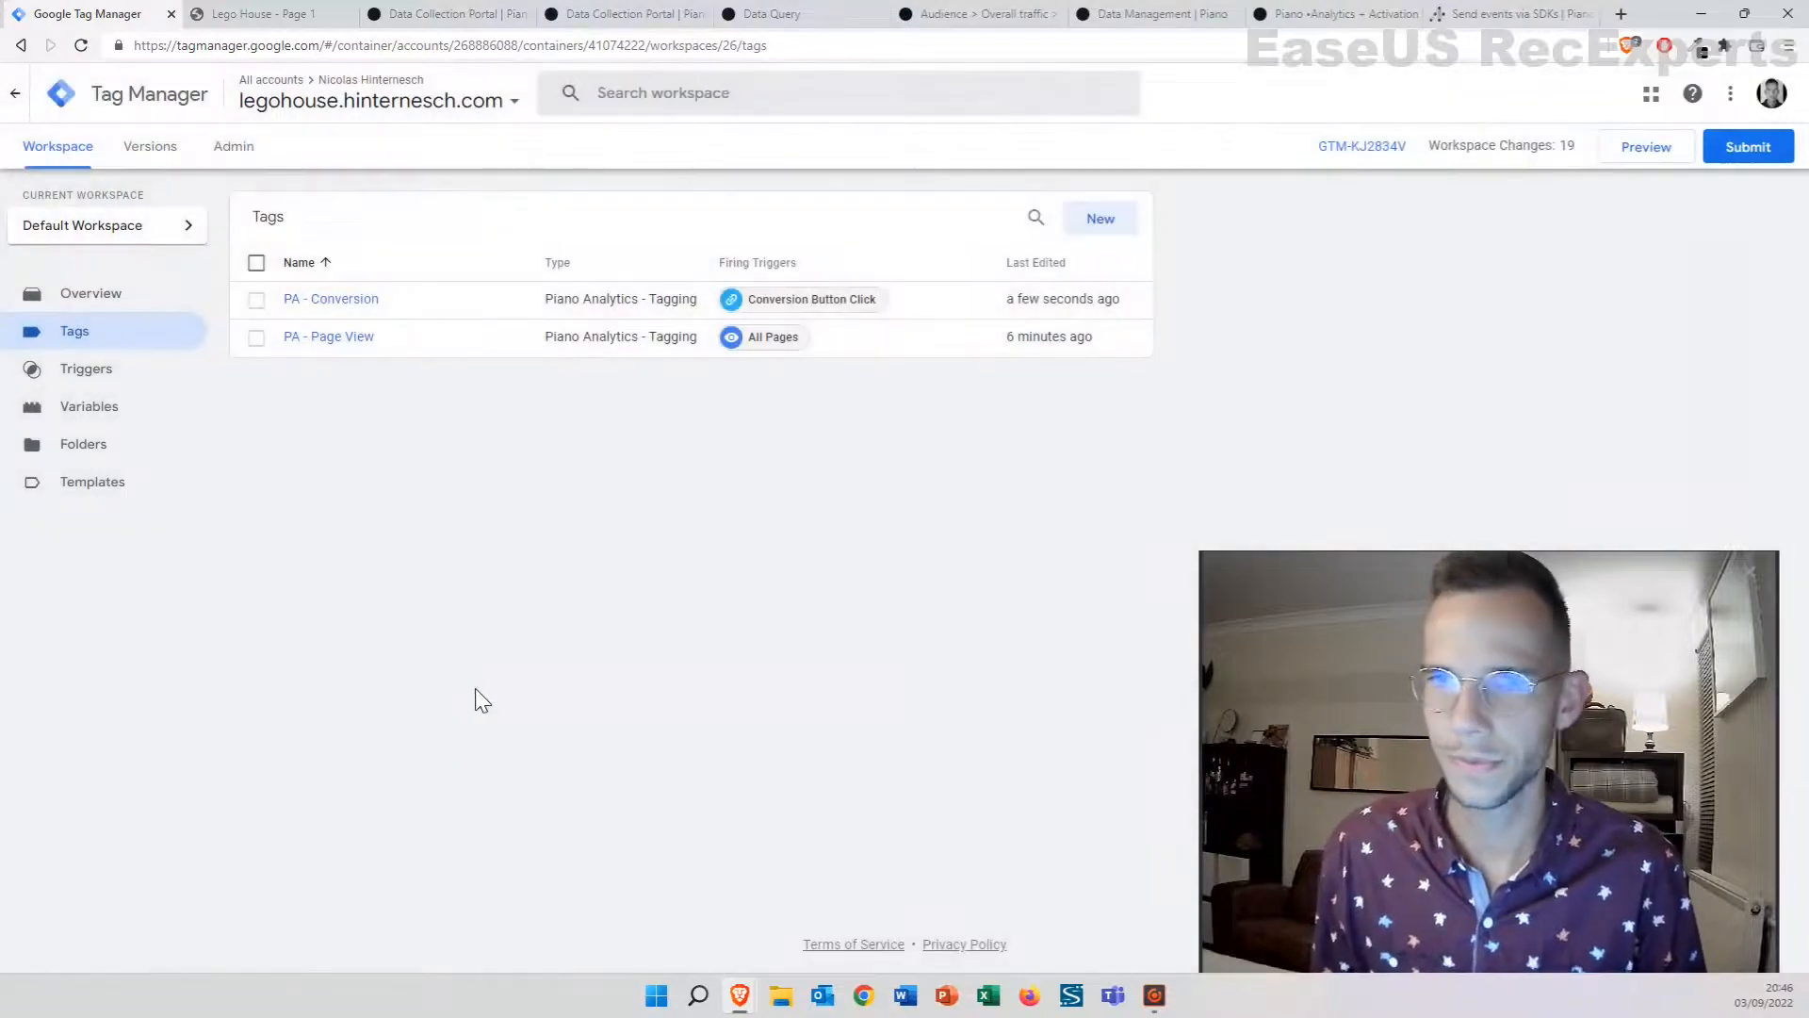
Preview the container through Tag Assistant on the Lego House testpage1, reload the page and trigger its Conversion! button
left_click(1668, 150)
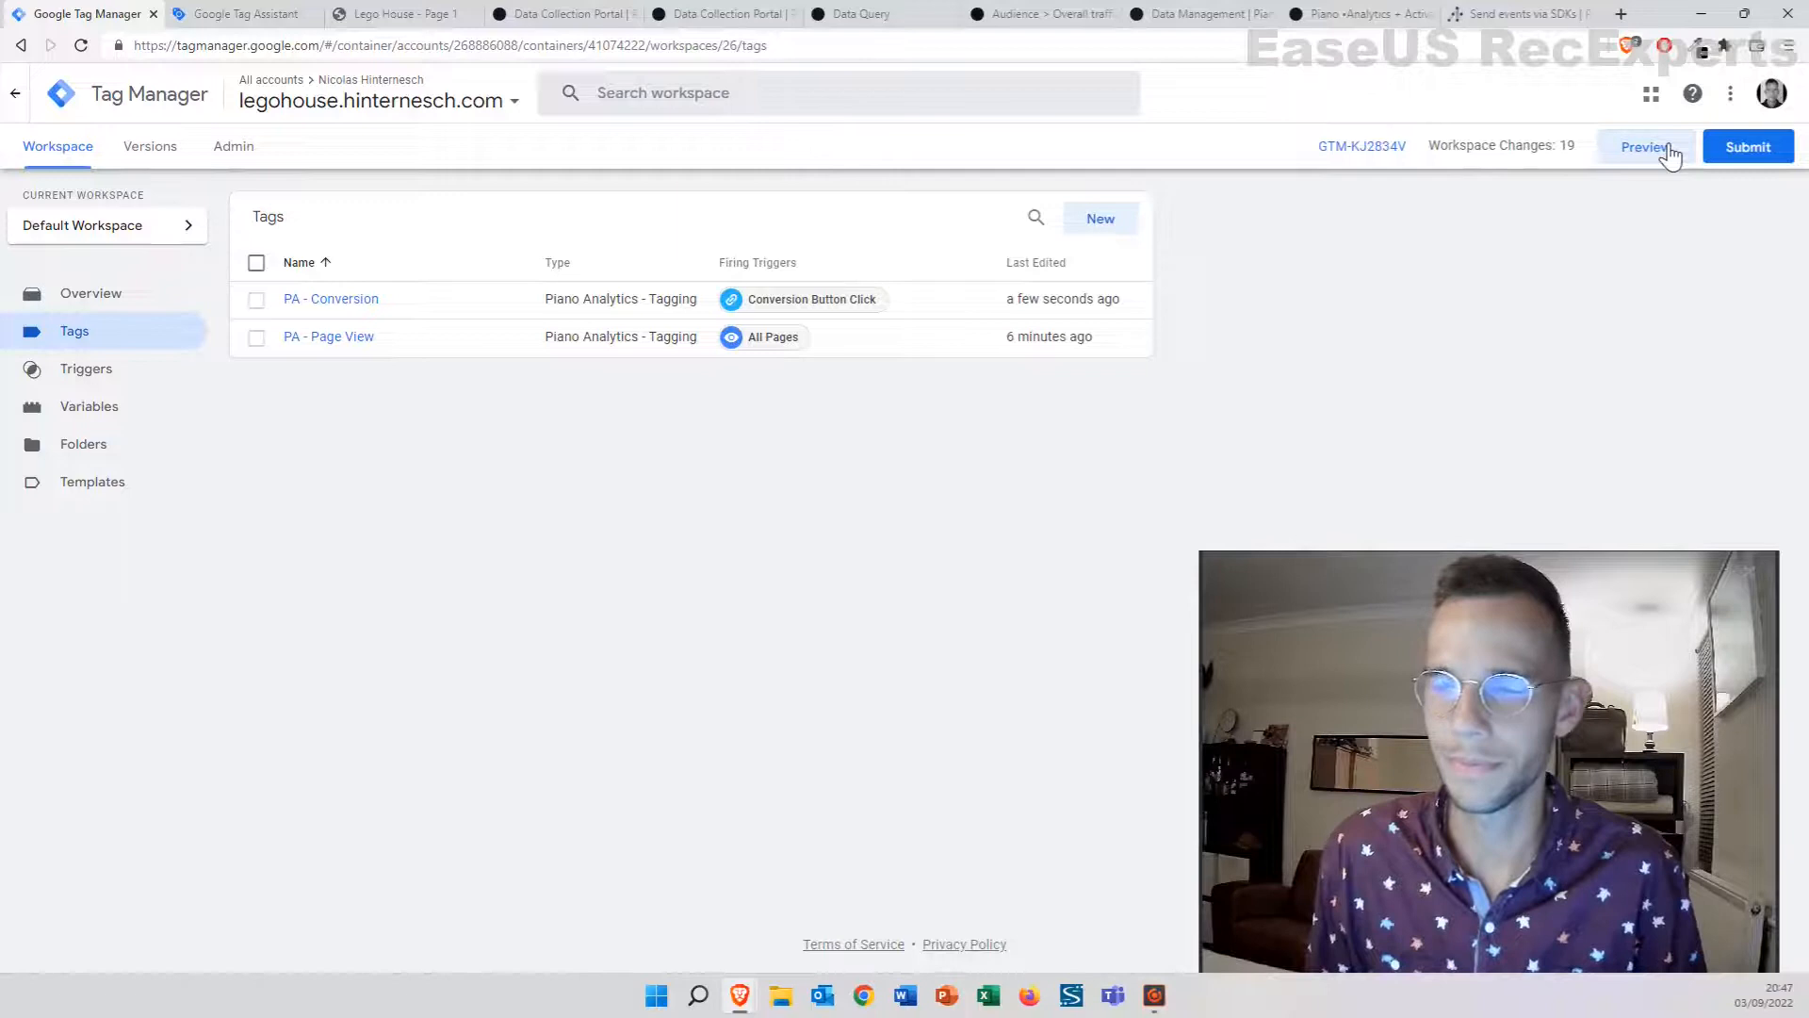
left_click(231, 13)
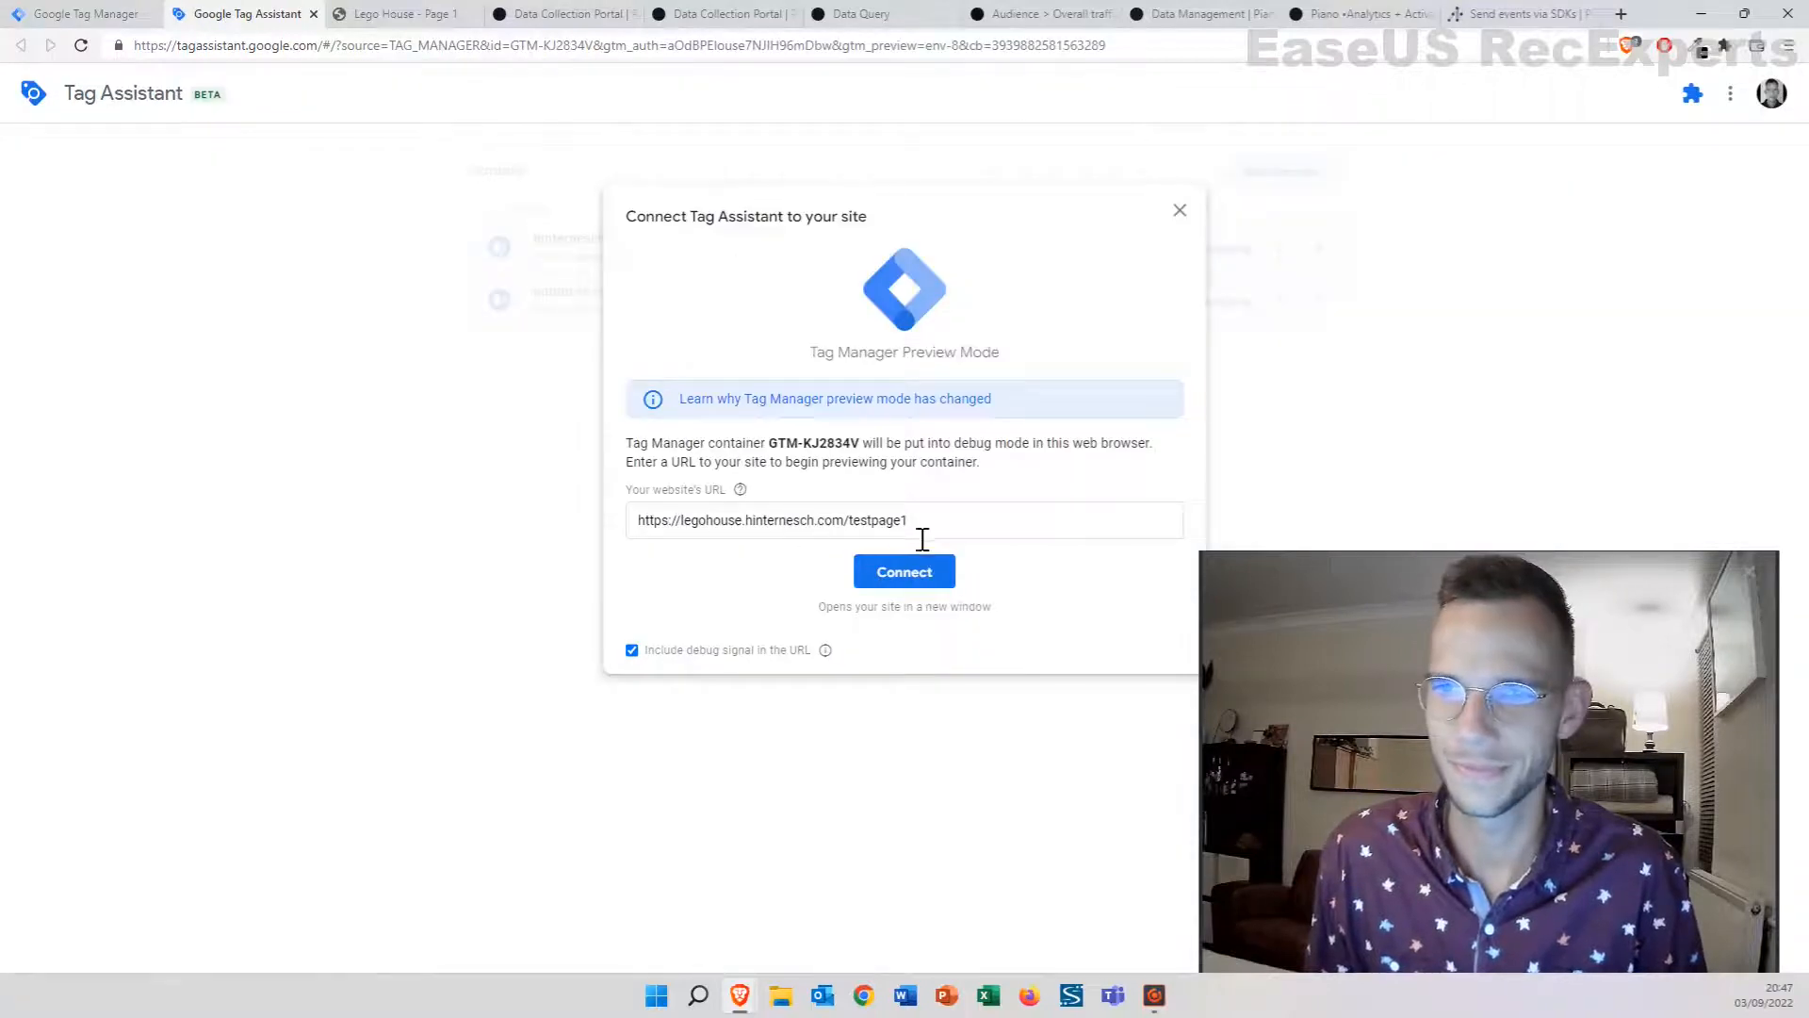
left_click(935, 575)
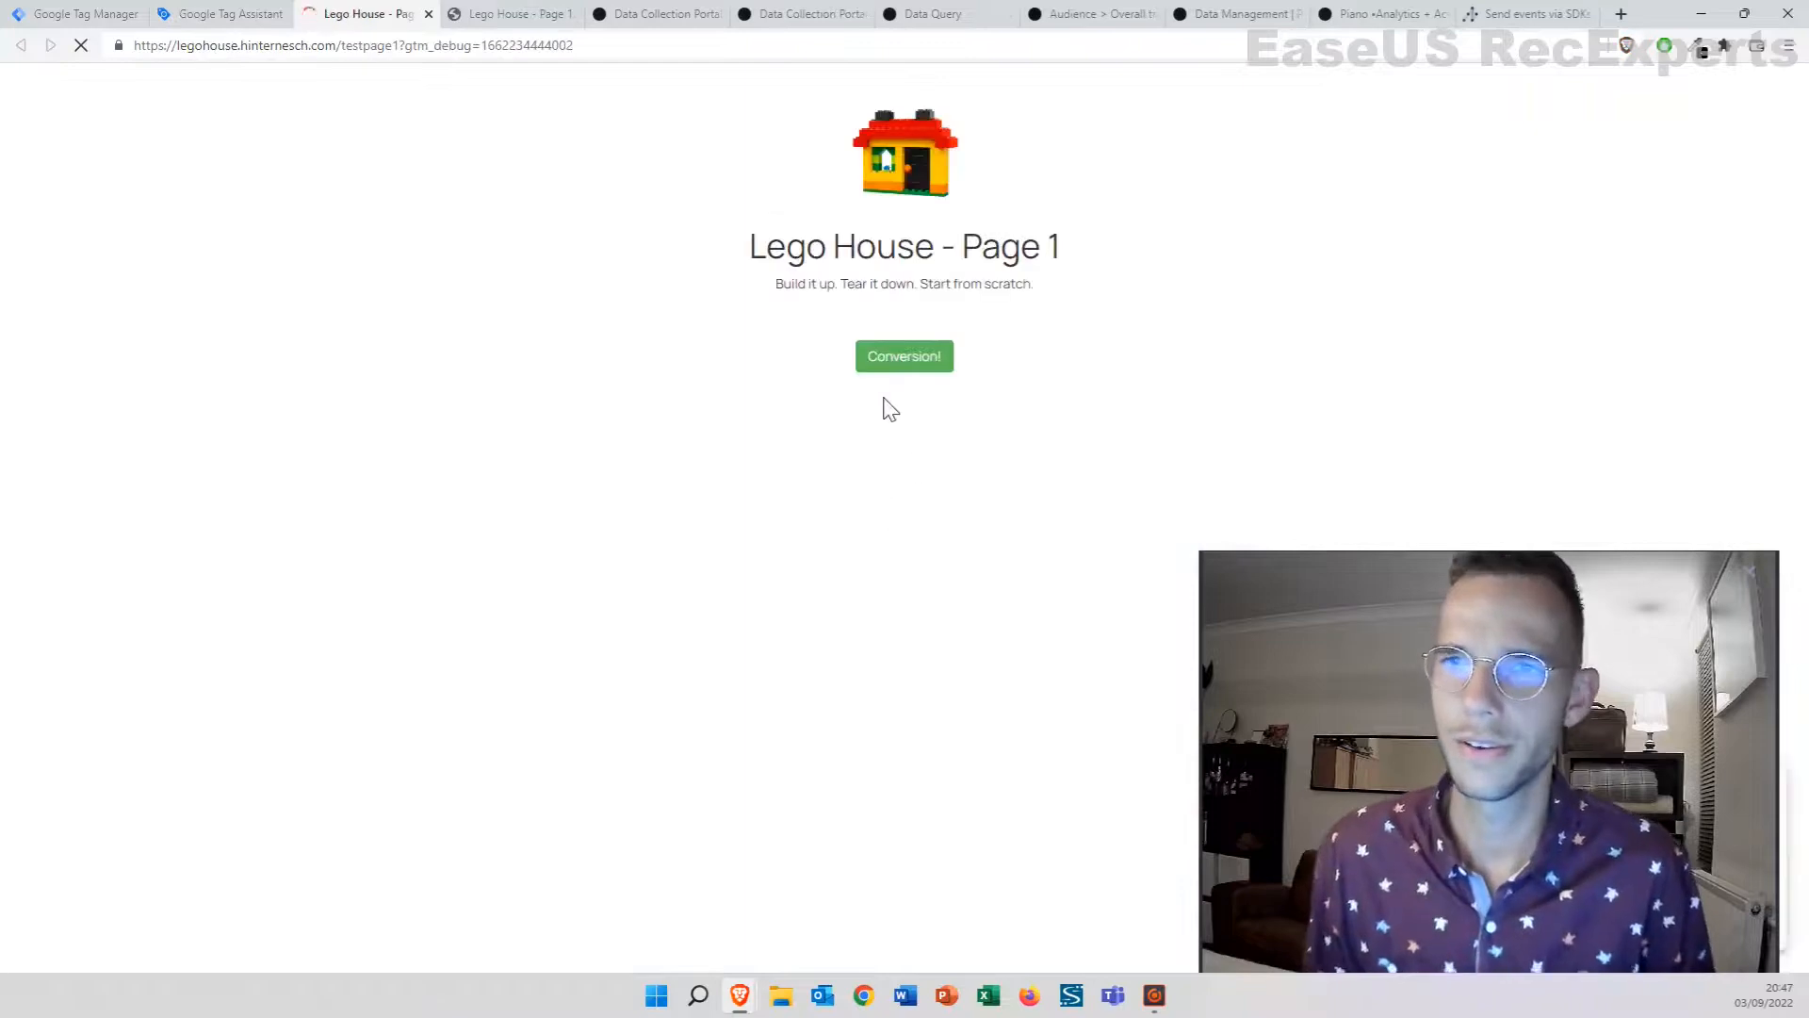
left_click(80, 47)
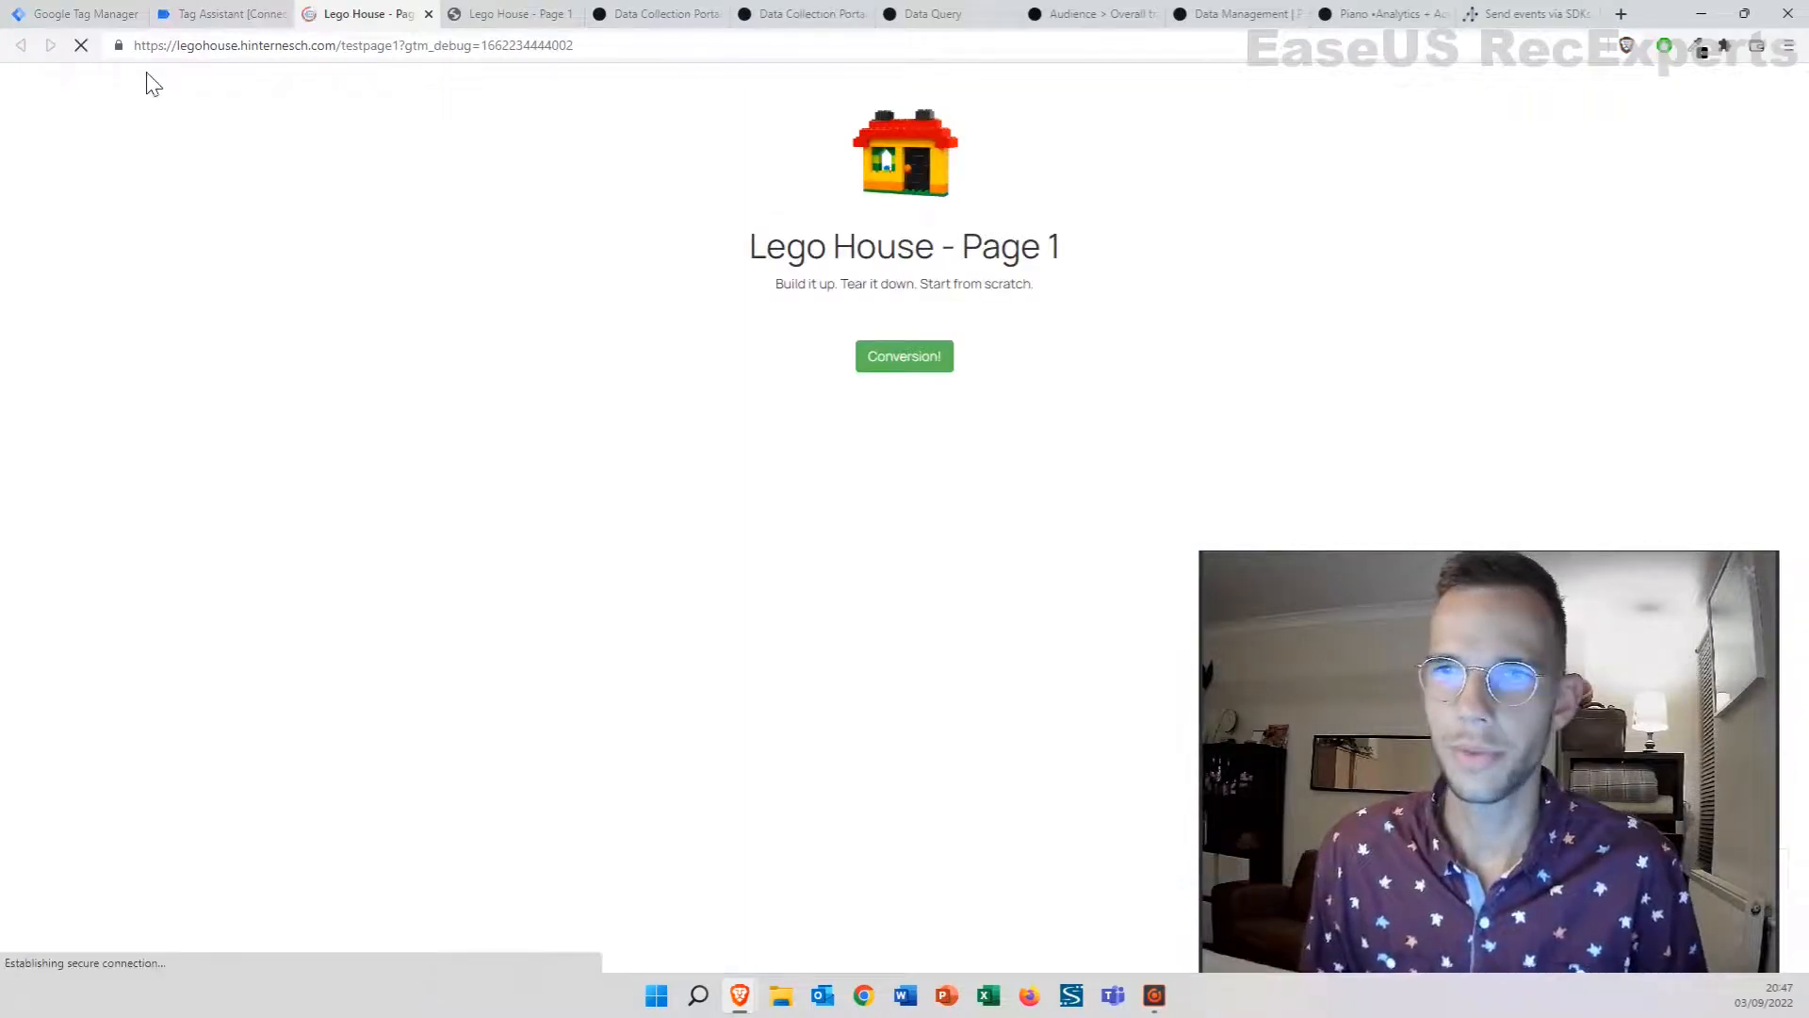
left_click(911, 372)
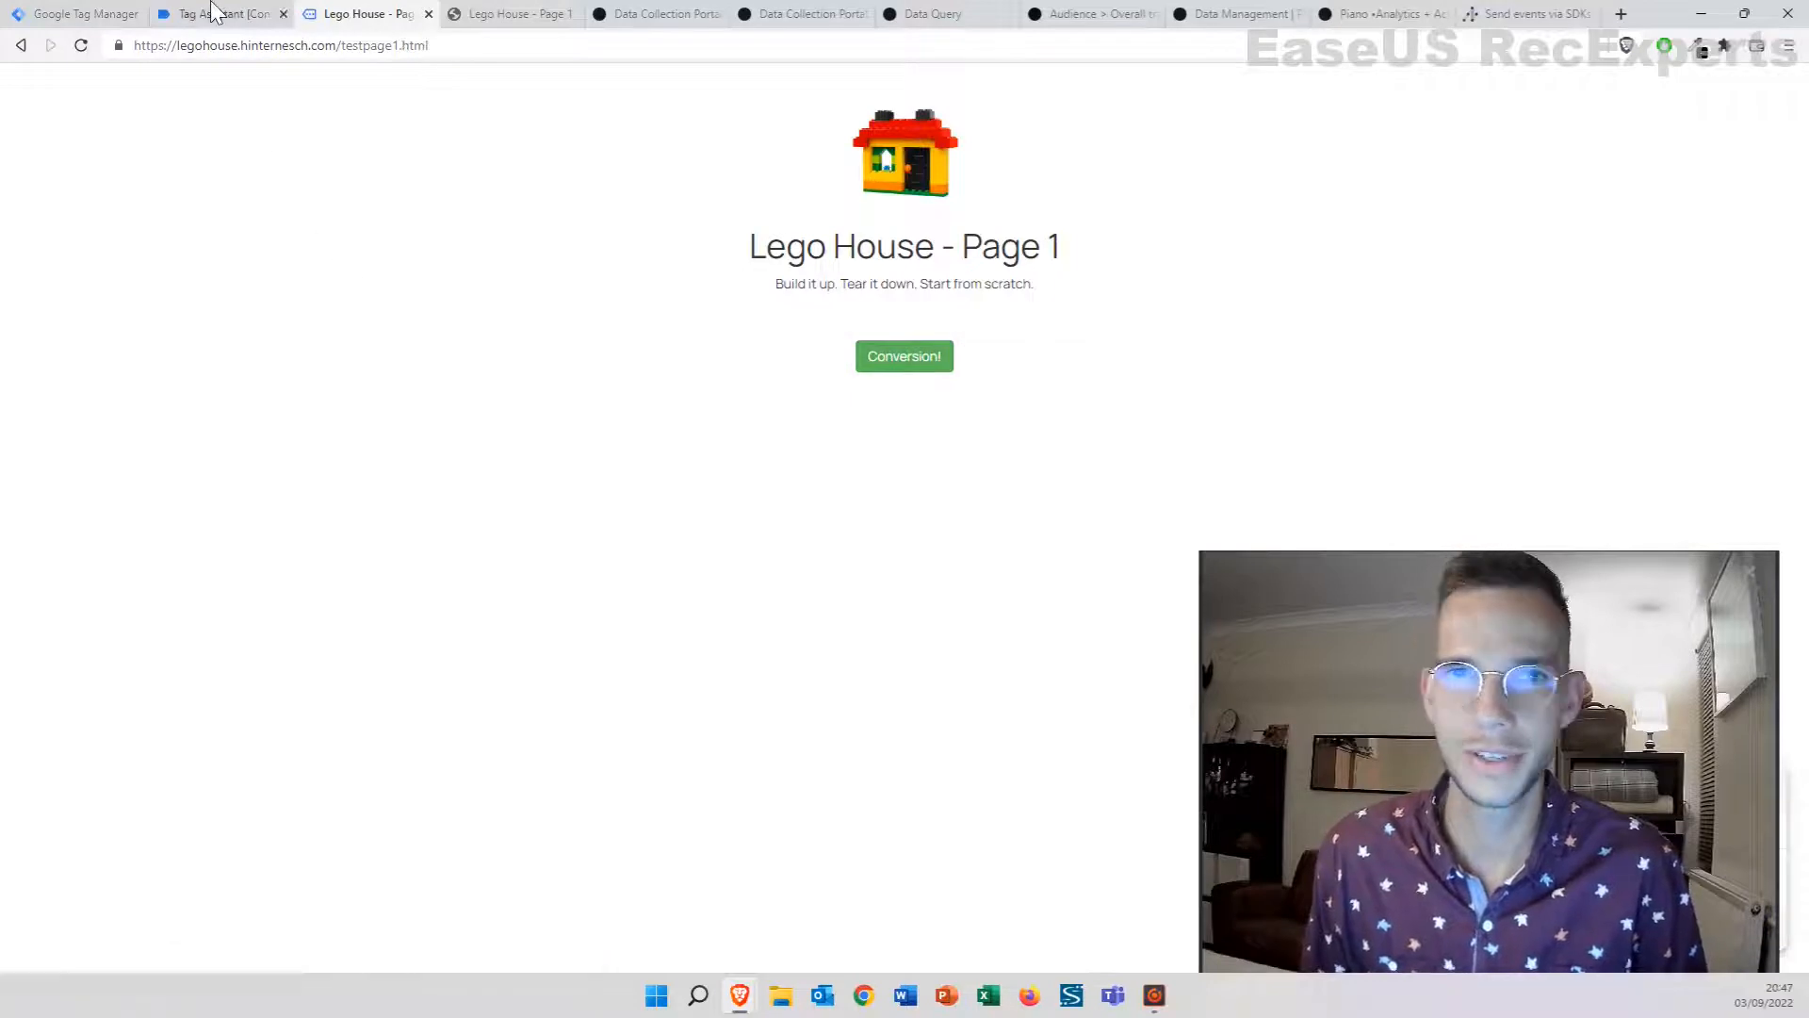
Examine the PA - Page View tag's details and the Link Click event in Tag Assistant
left_click(215, 13)
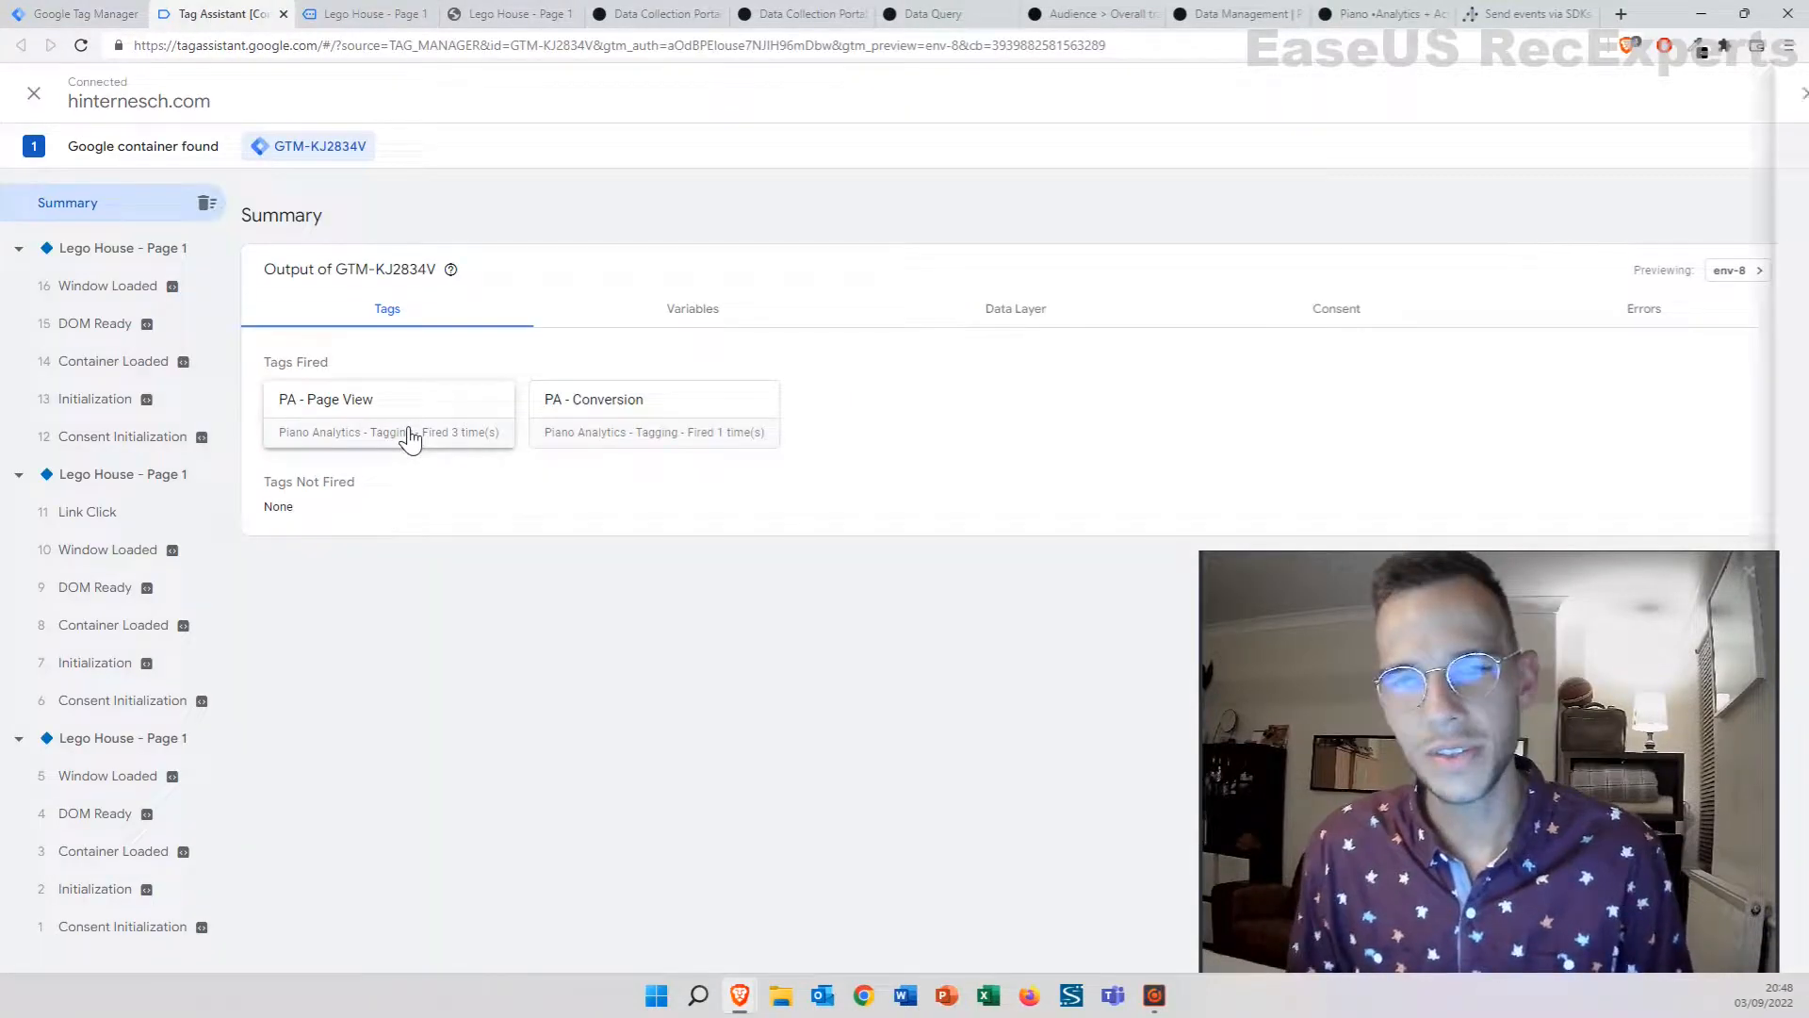
left_click(408, 435)
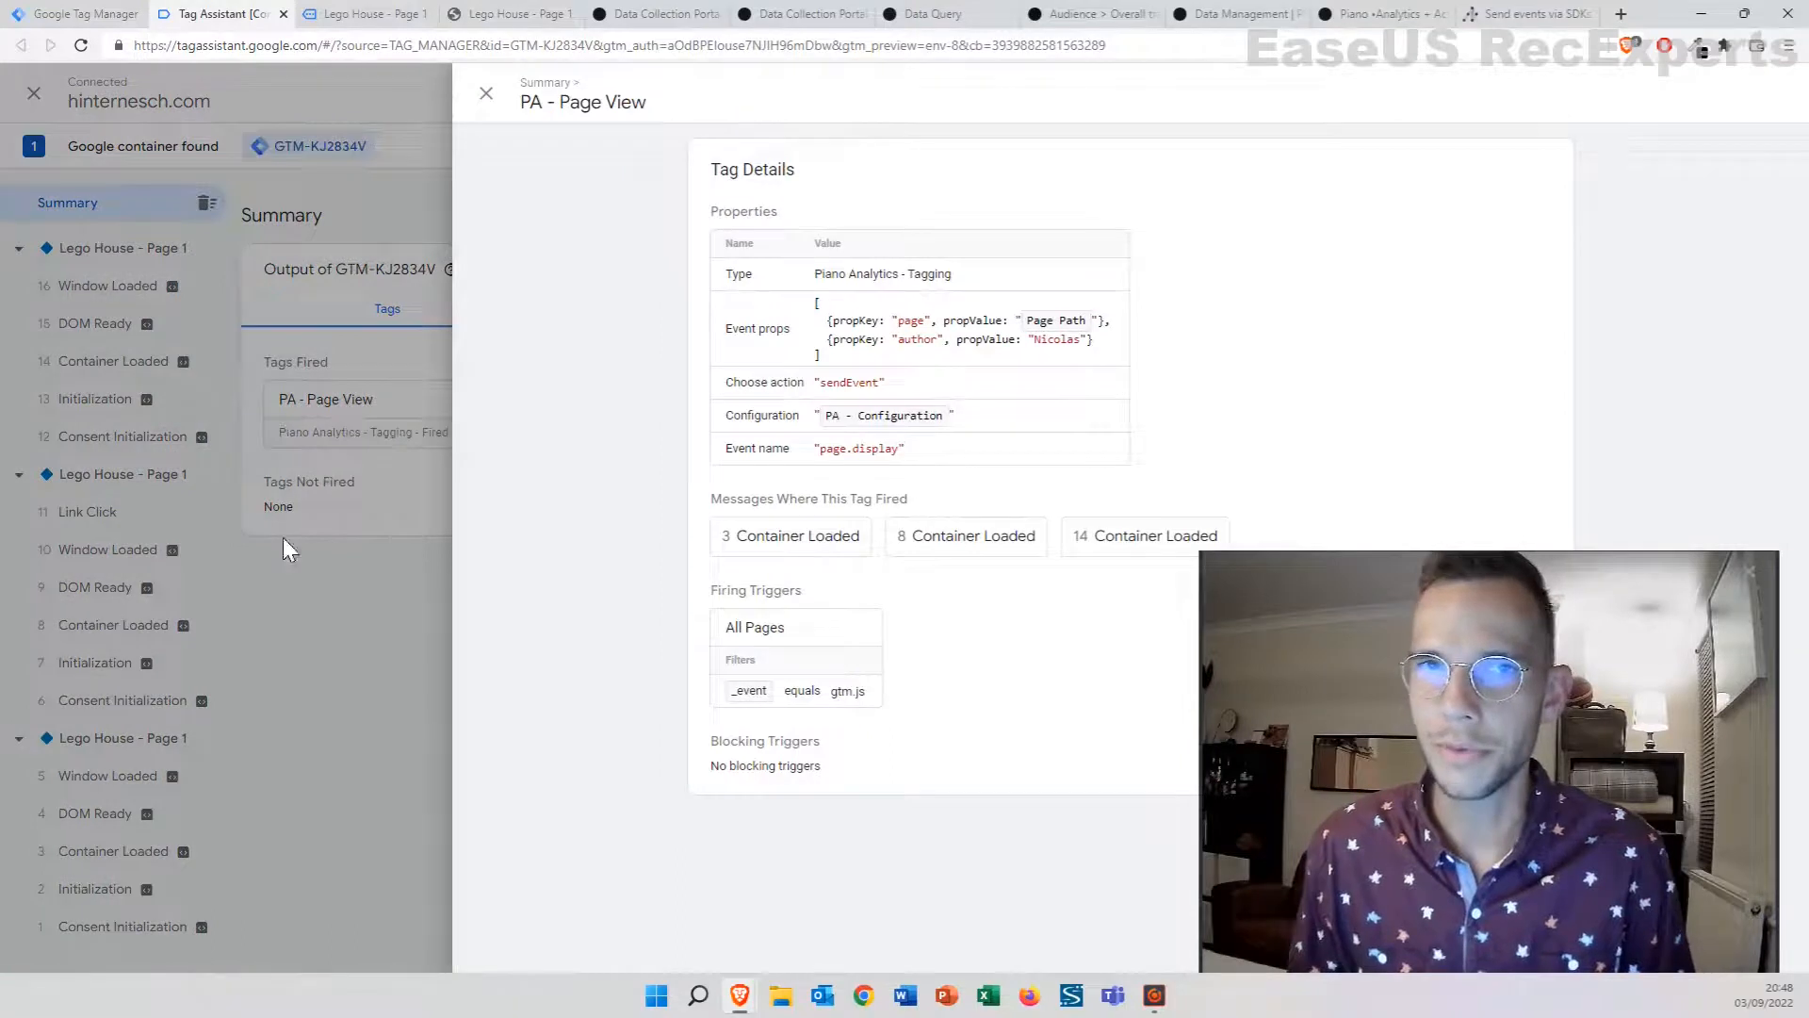
left_click(87, 512)
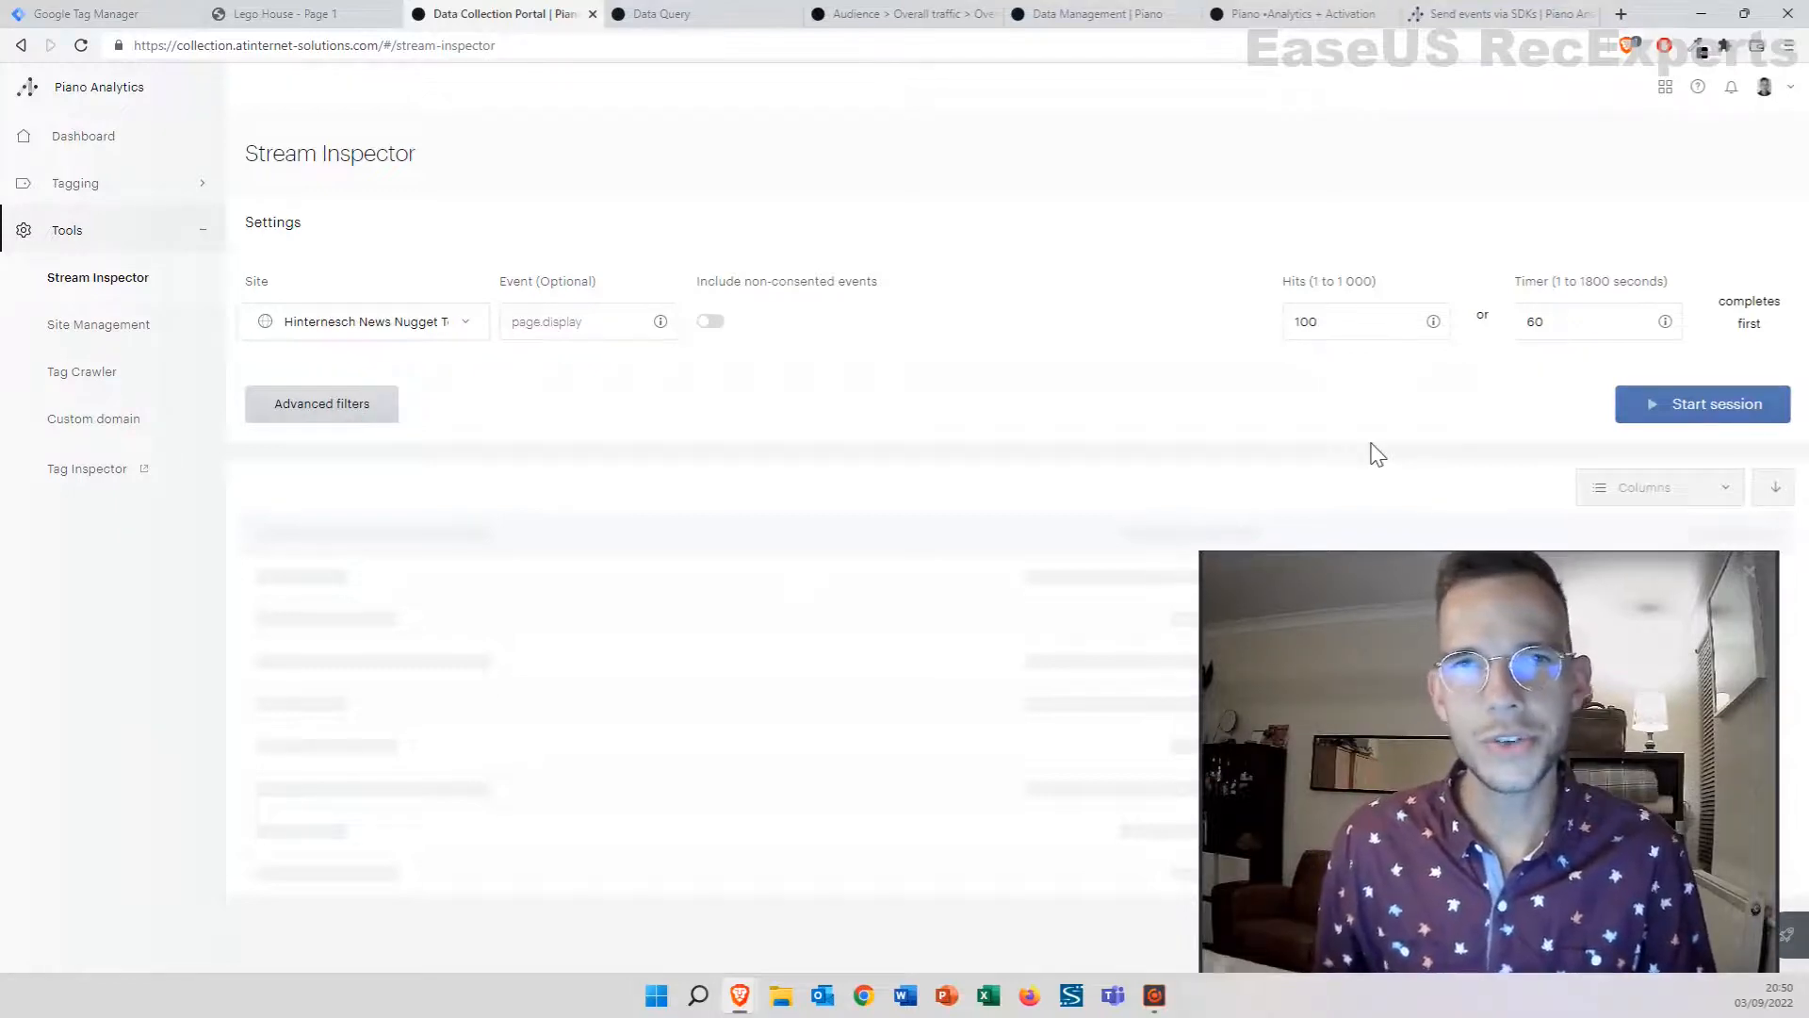
Start a Stream Inspector session with 100 hits and a 60-second timer, and generate test events by reloading Lego House Page 1 and triggering Conversion!
left_click(307, 430)
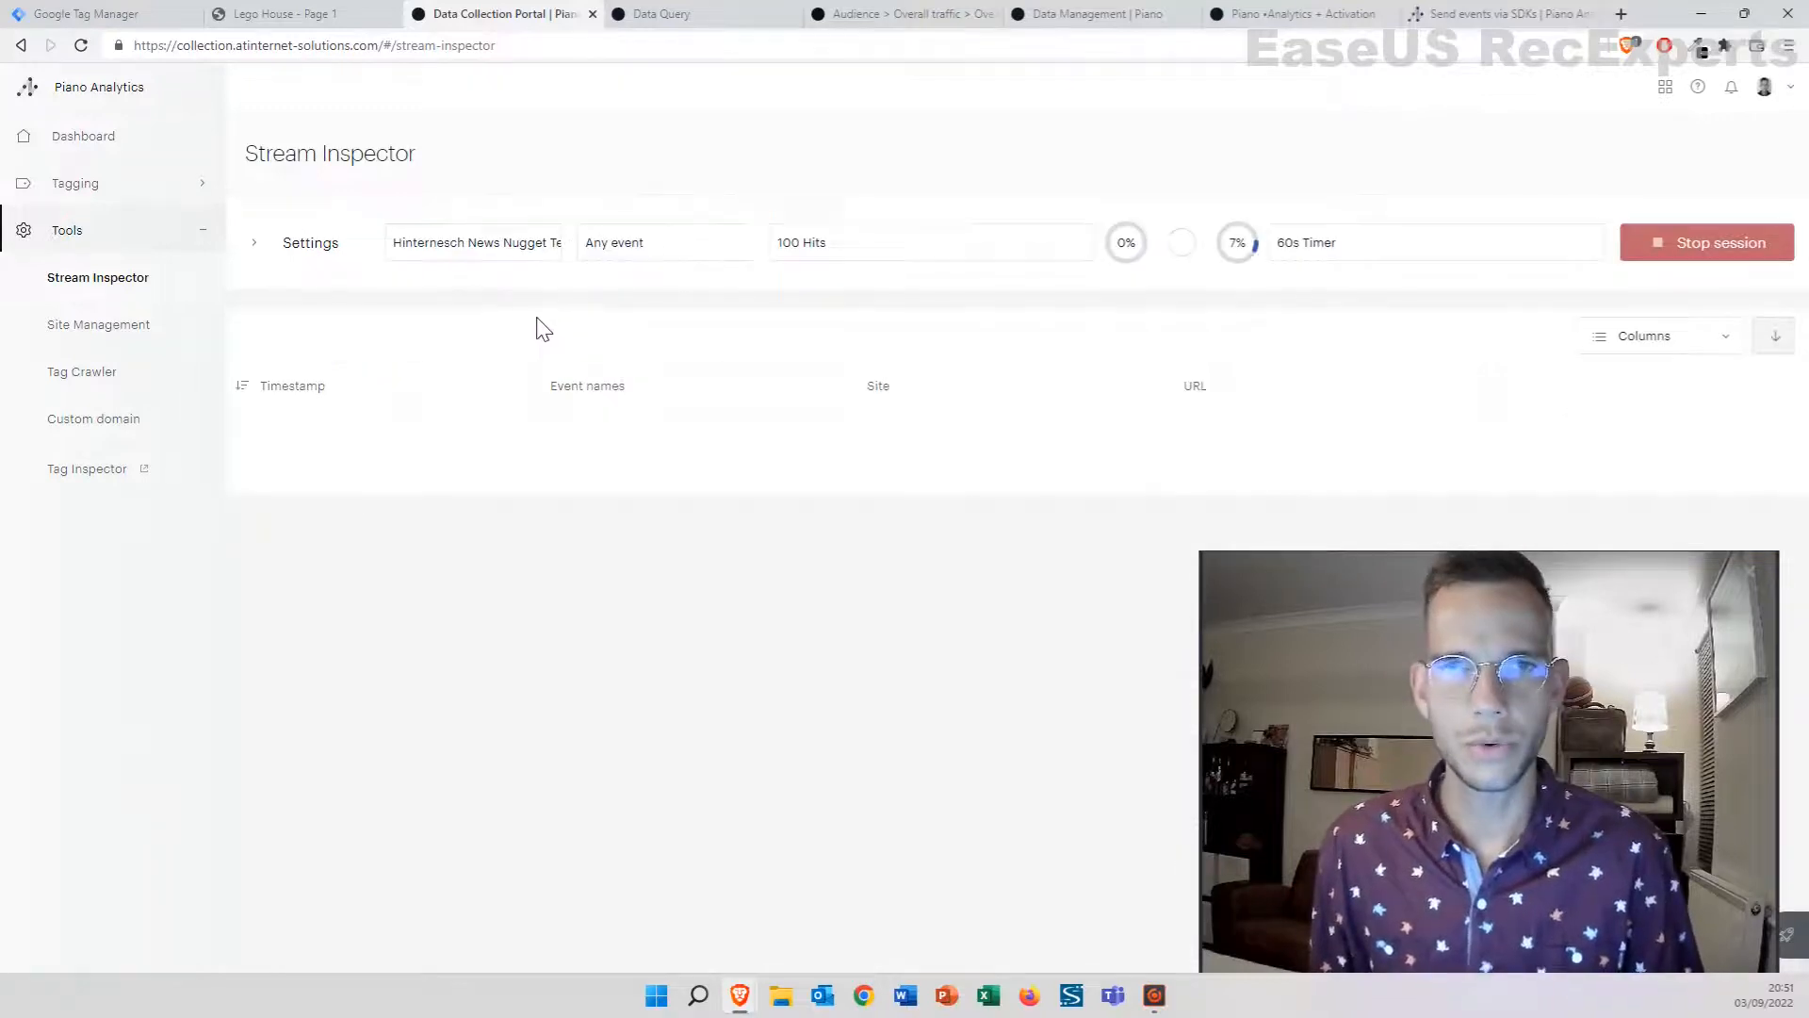
left_click(277, 13)
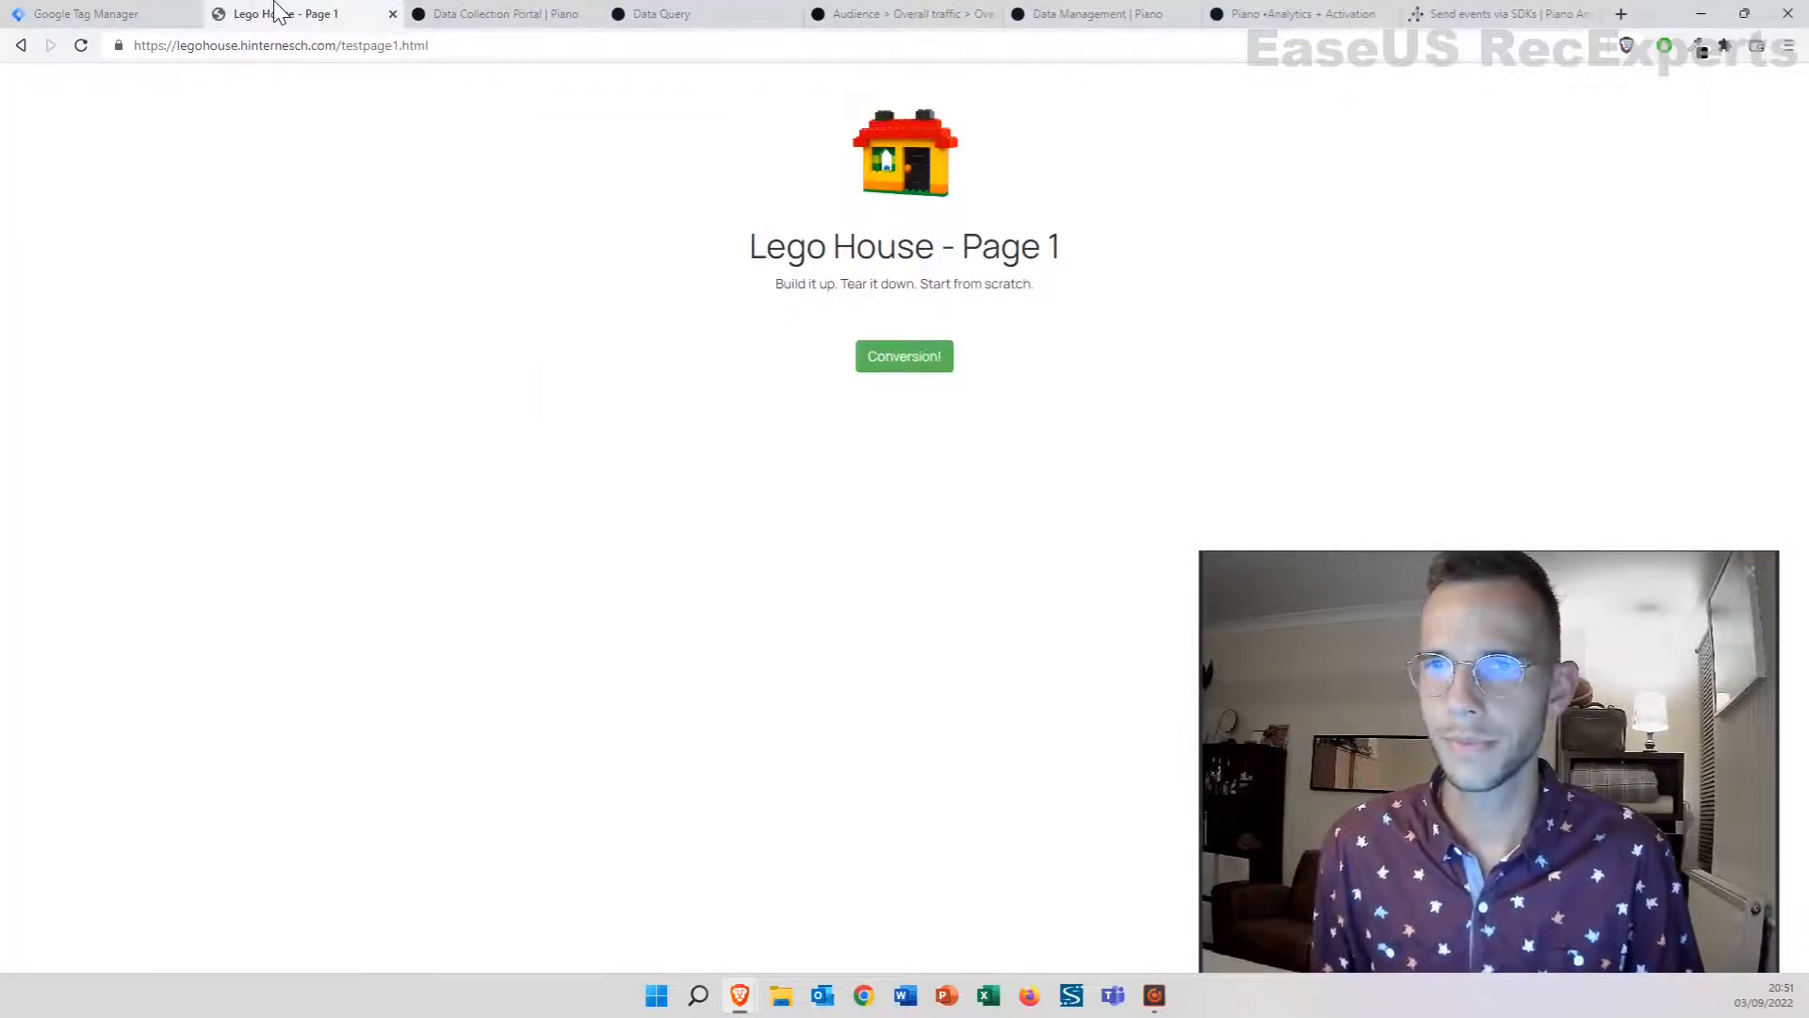
left_click(81, 45)
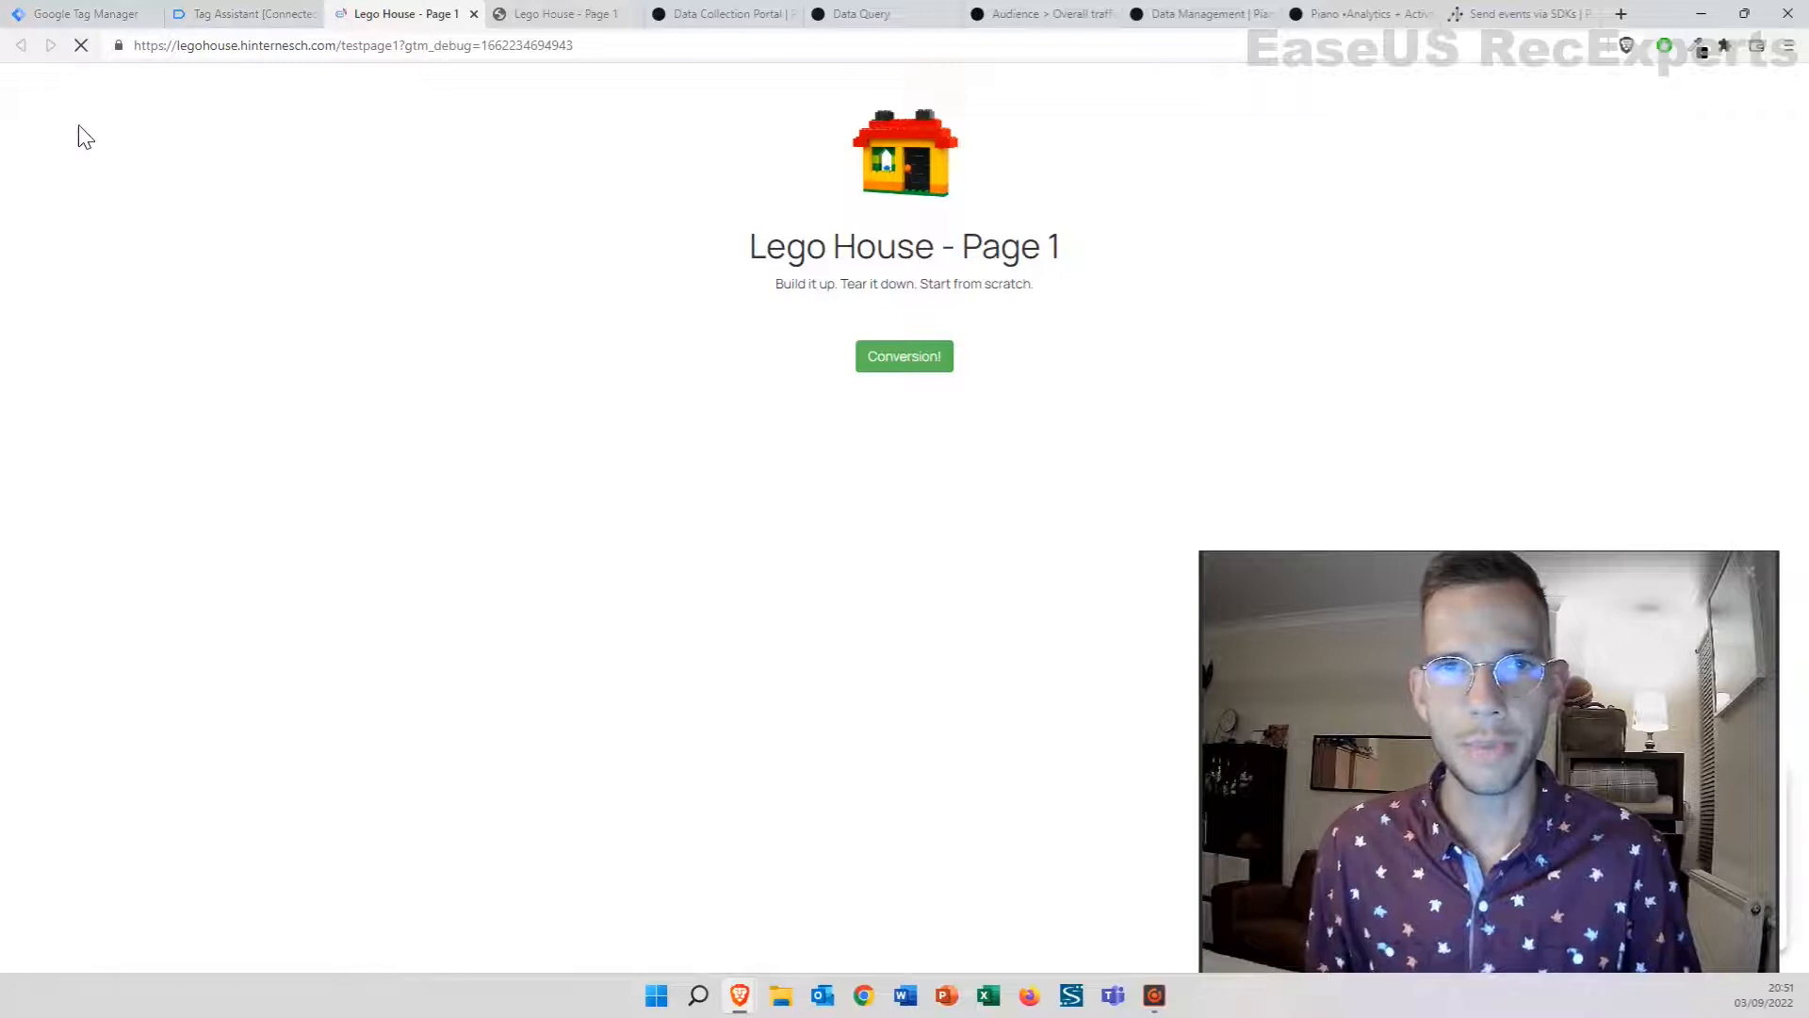
left_click(81, 47)
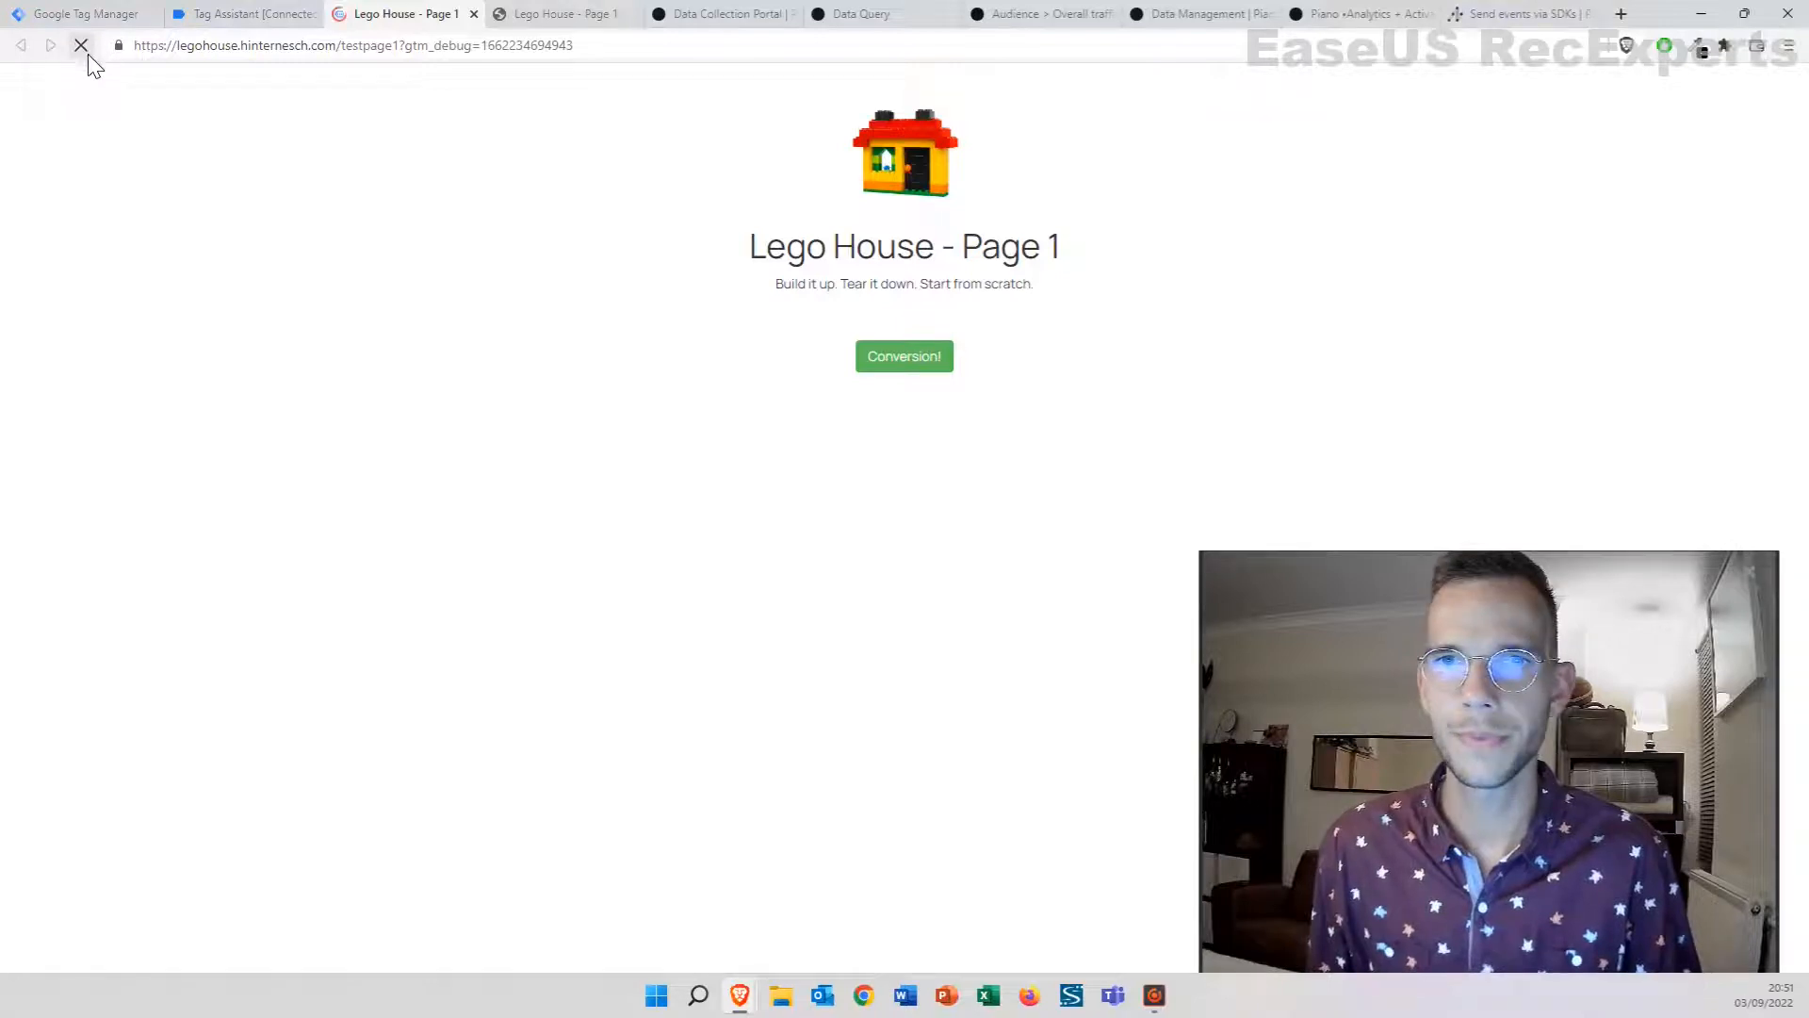
left_click(939, 367)
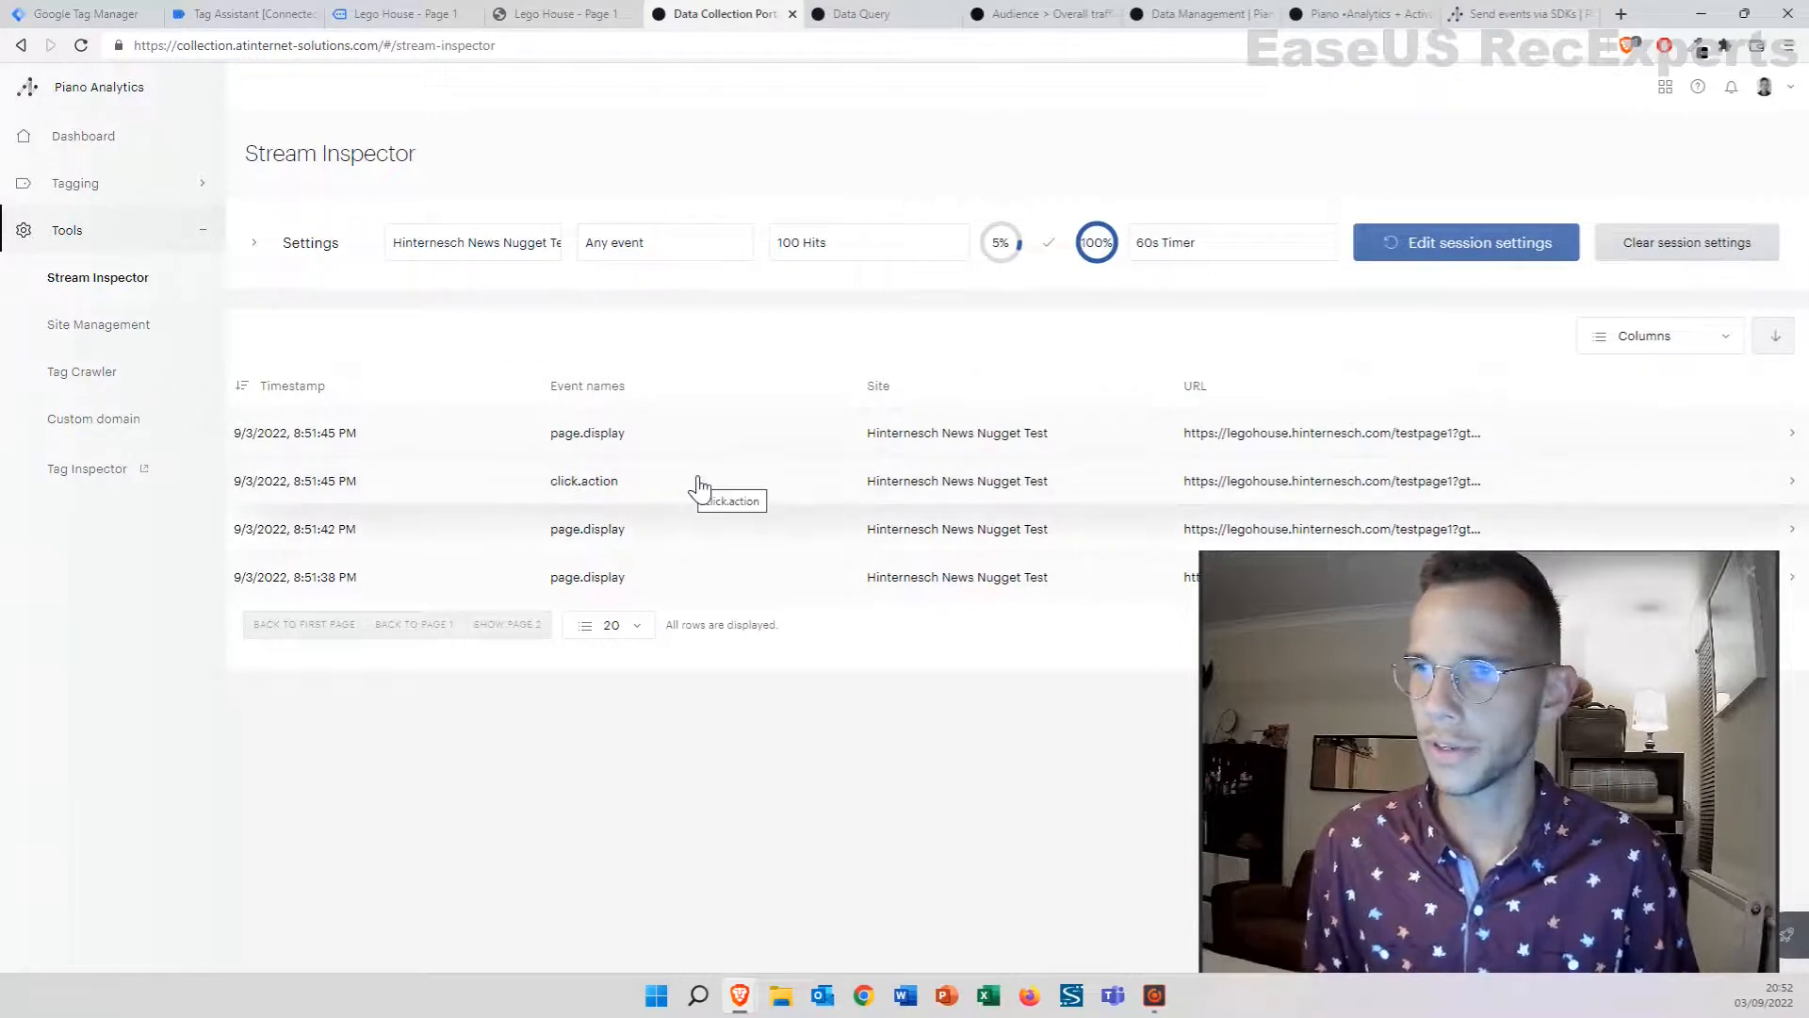
Examine the properties, metadata and raw data of the latest page.display event in Stream Inspector
left_click(621, 434)
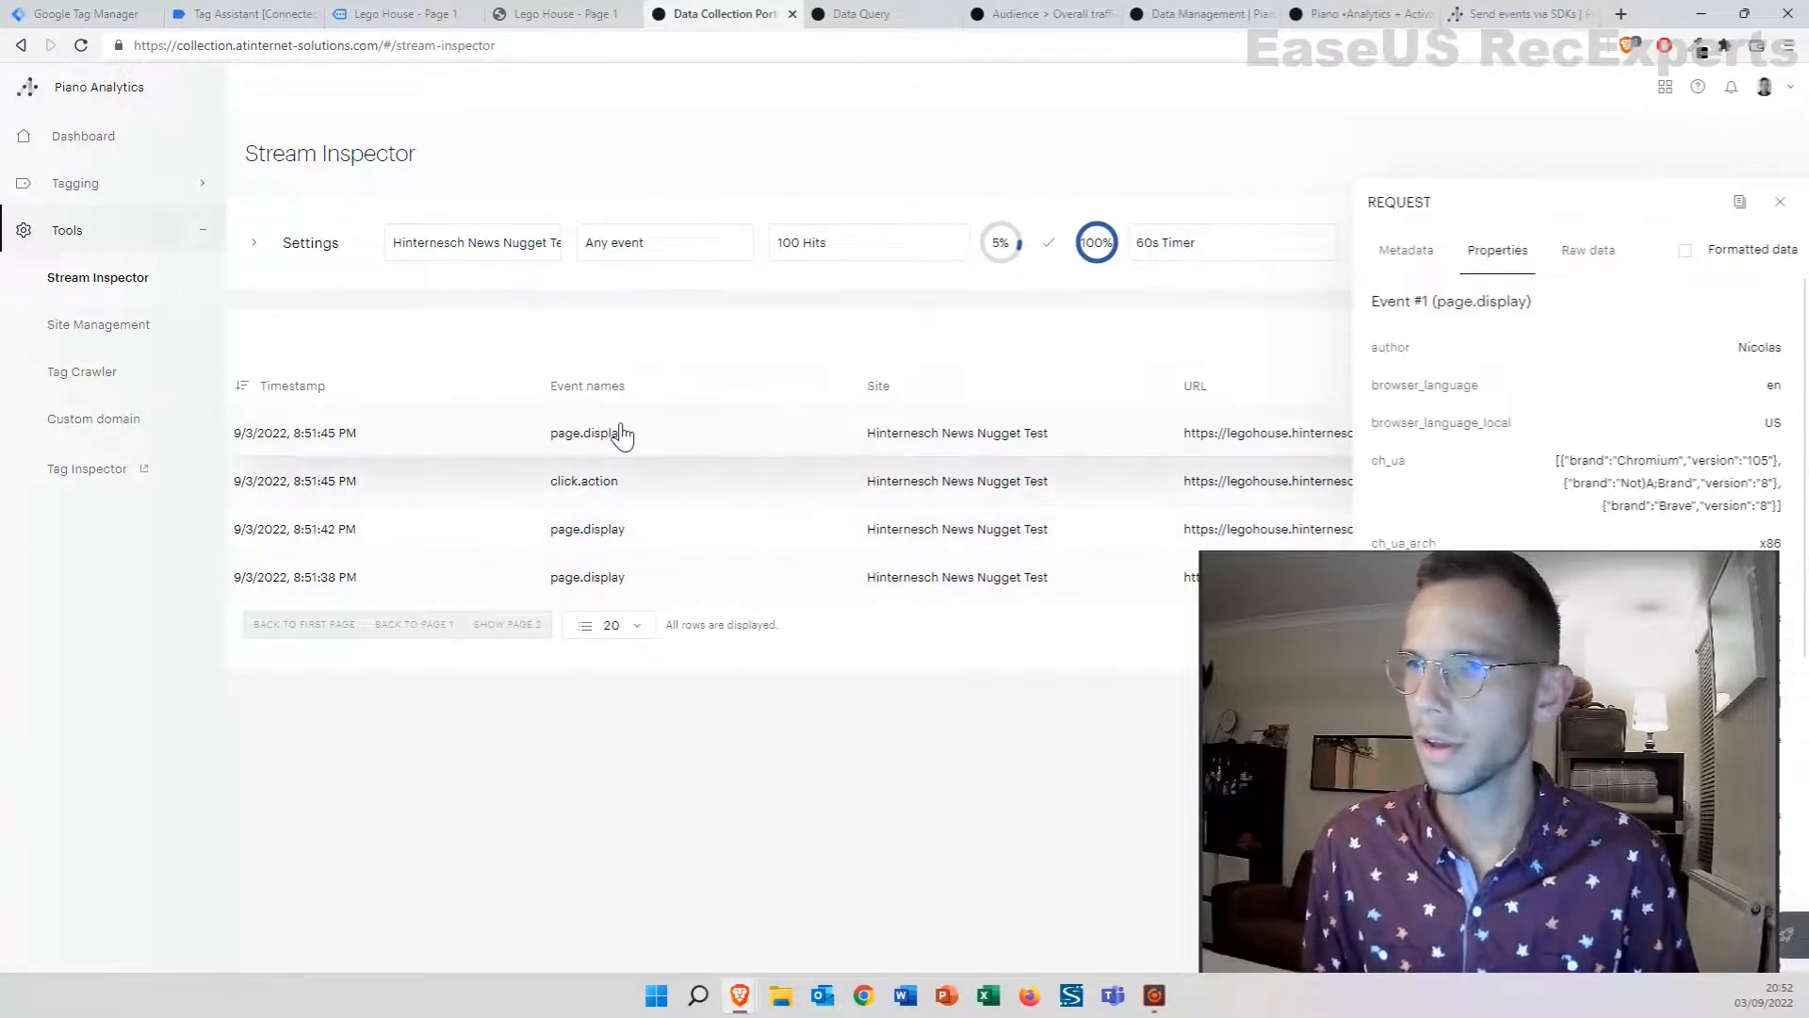
scroll(1601, 396, "down", 5)
scroll(1613, 396, "up", 5)
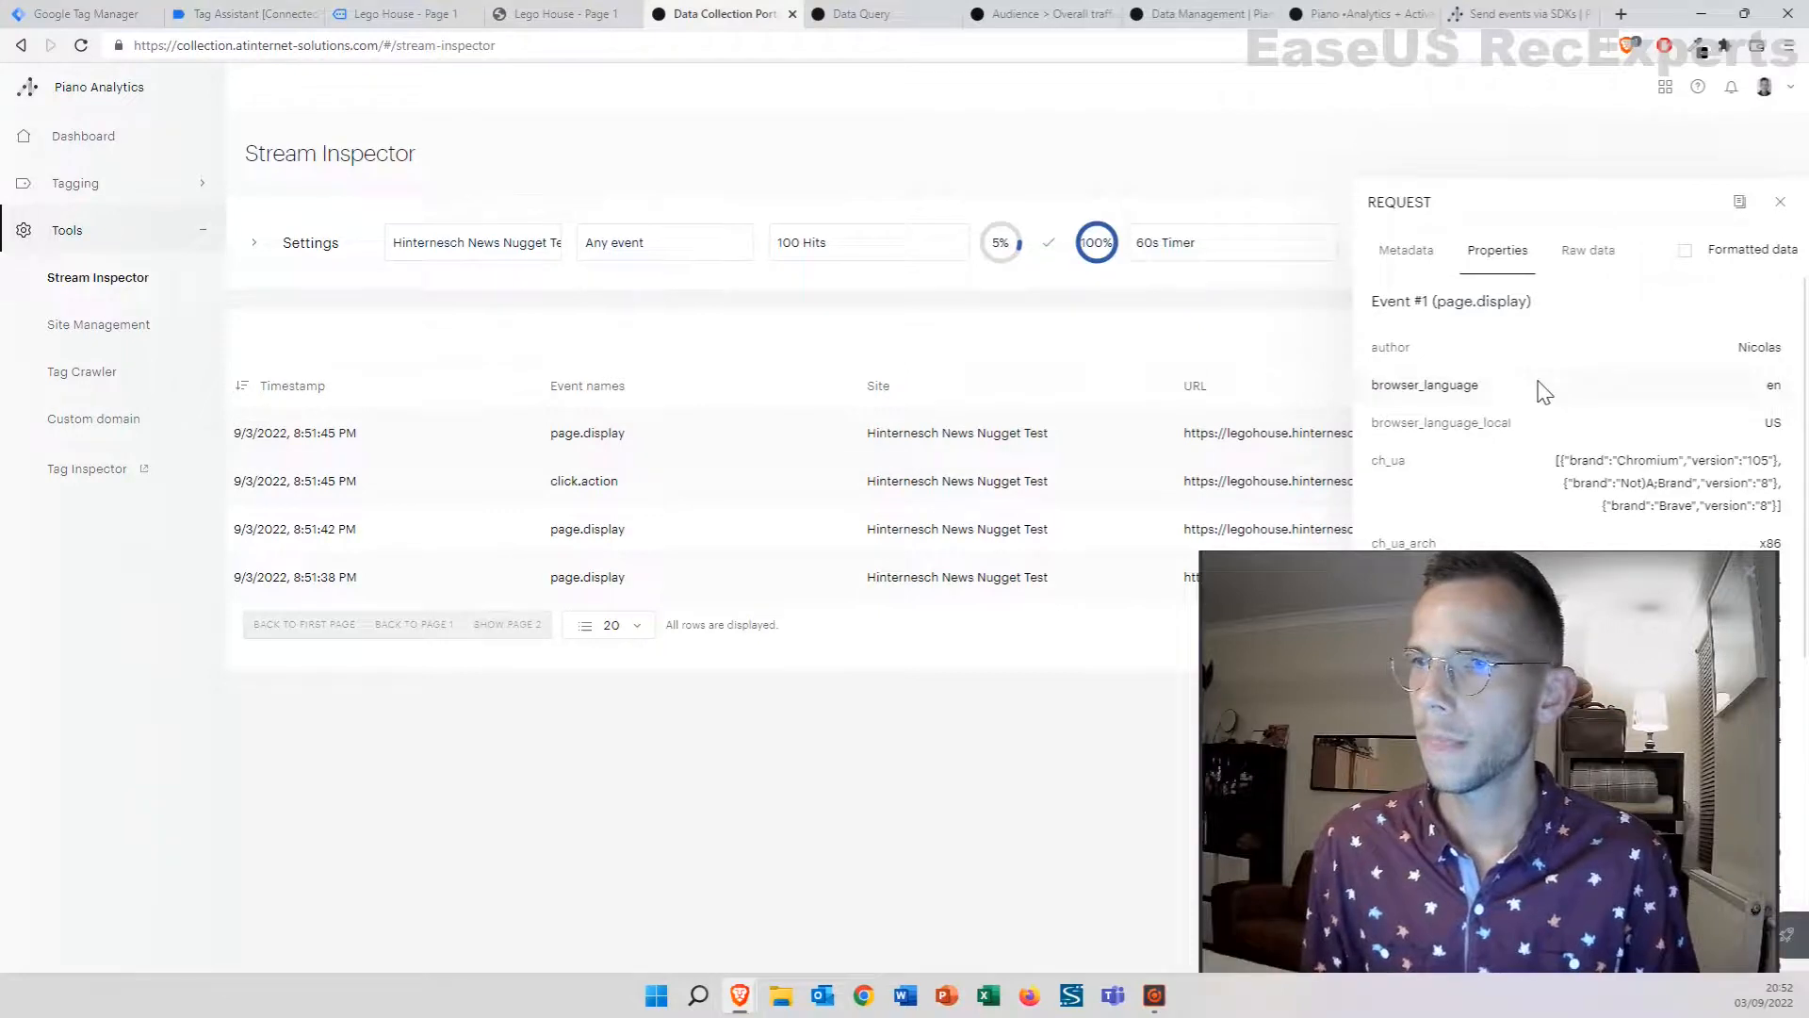
left_click(1406, 249)
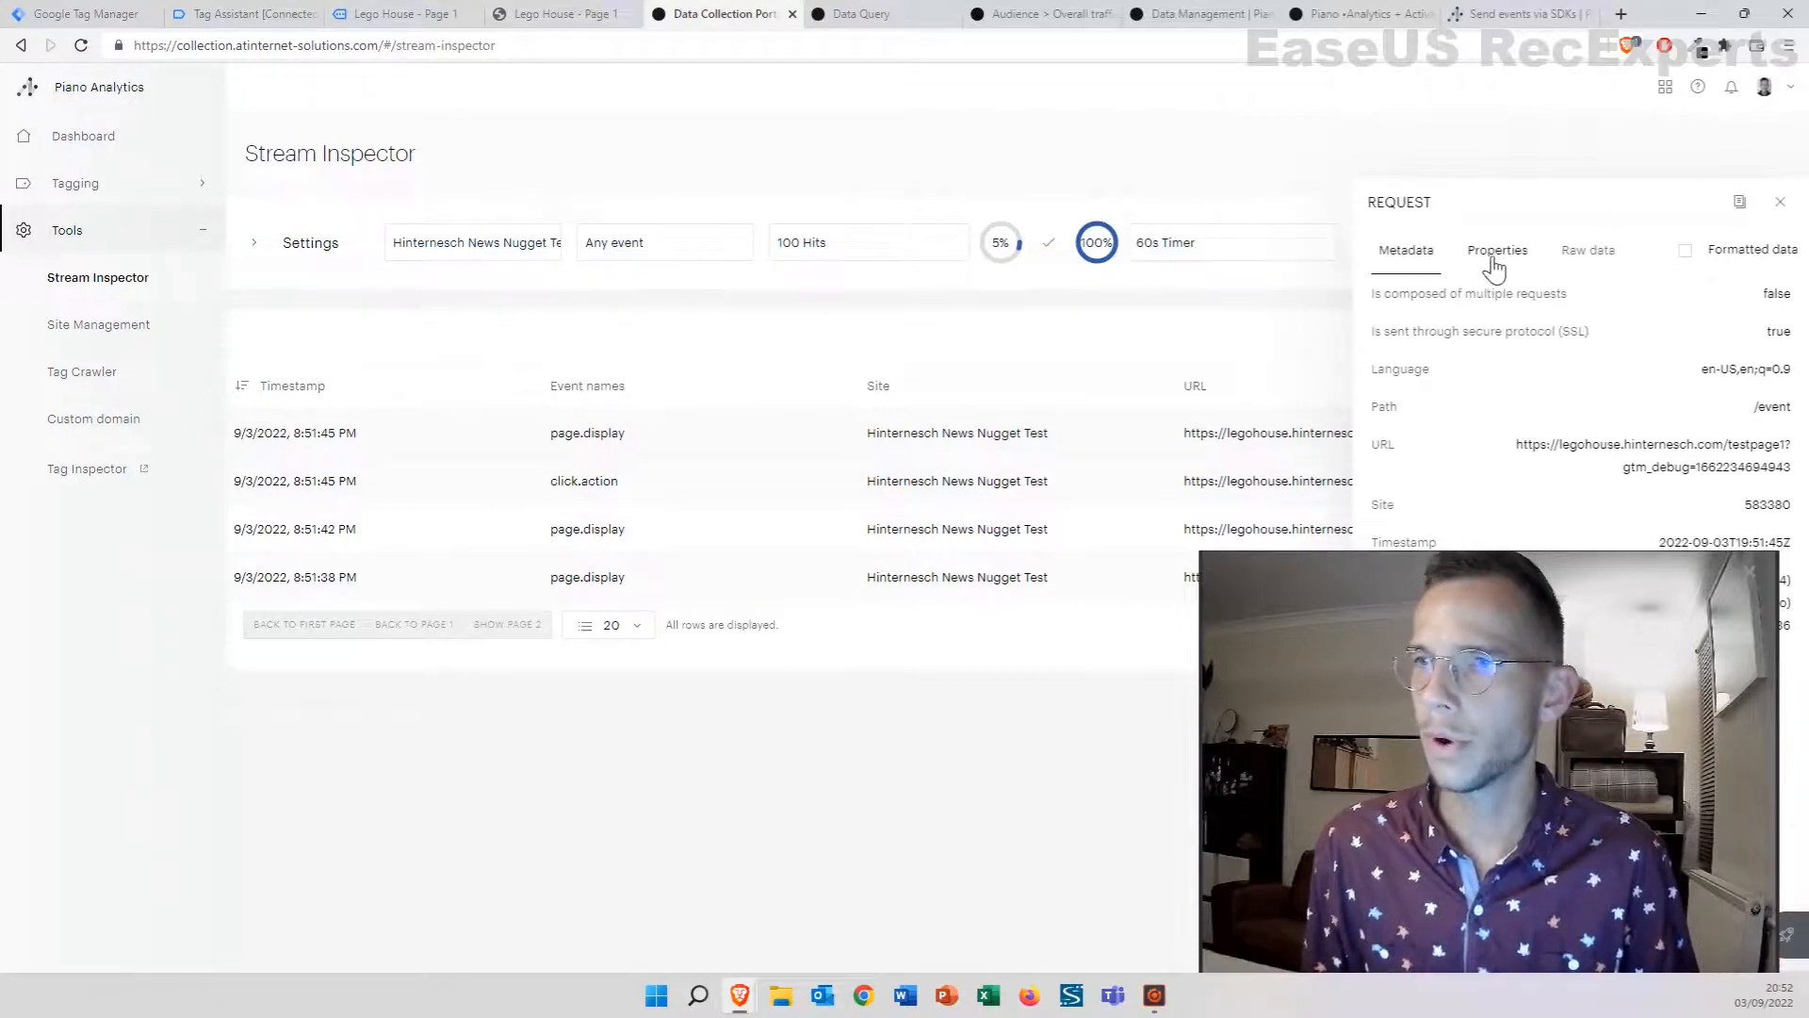
left_click(1500, 260)
scroll(1542, 413, "down", 3)
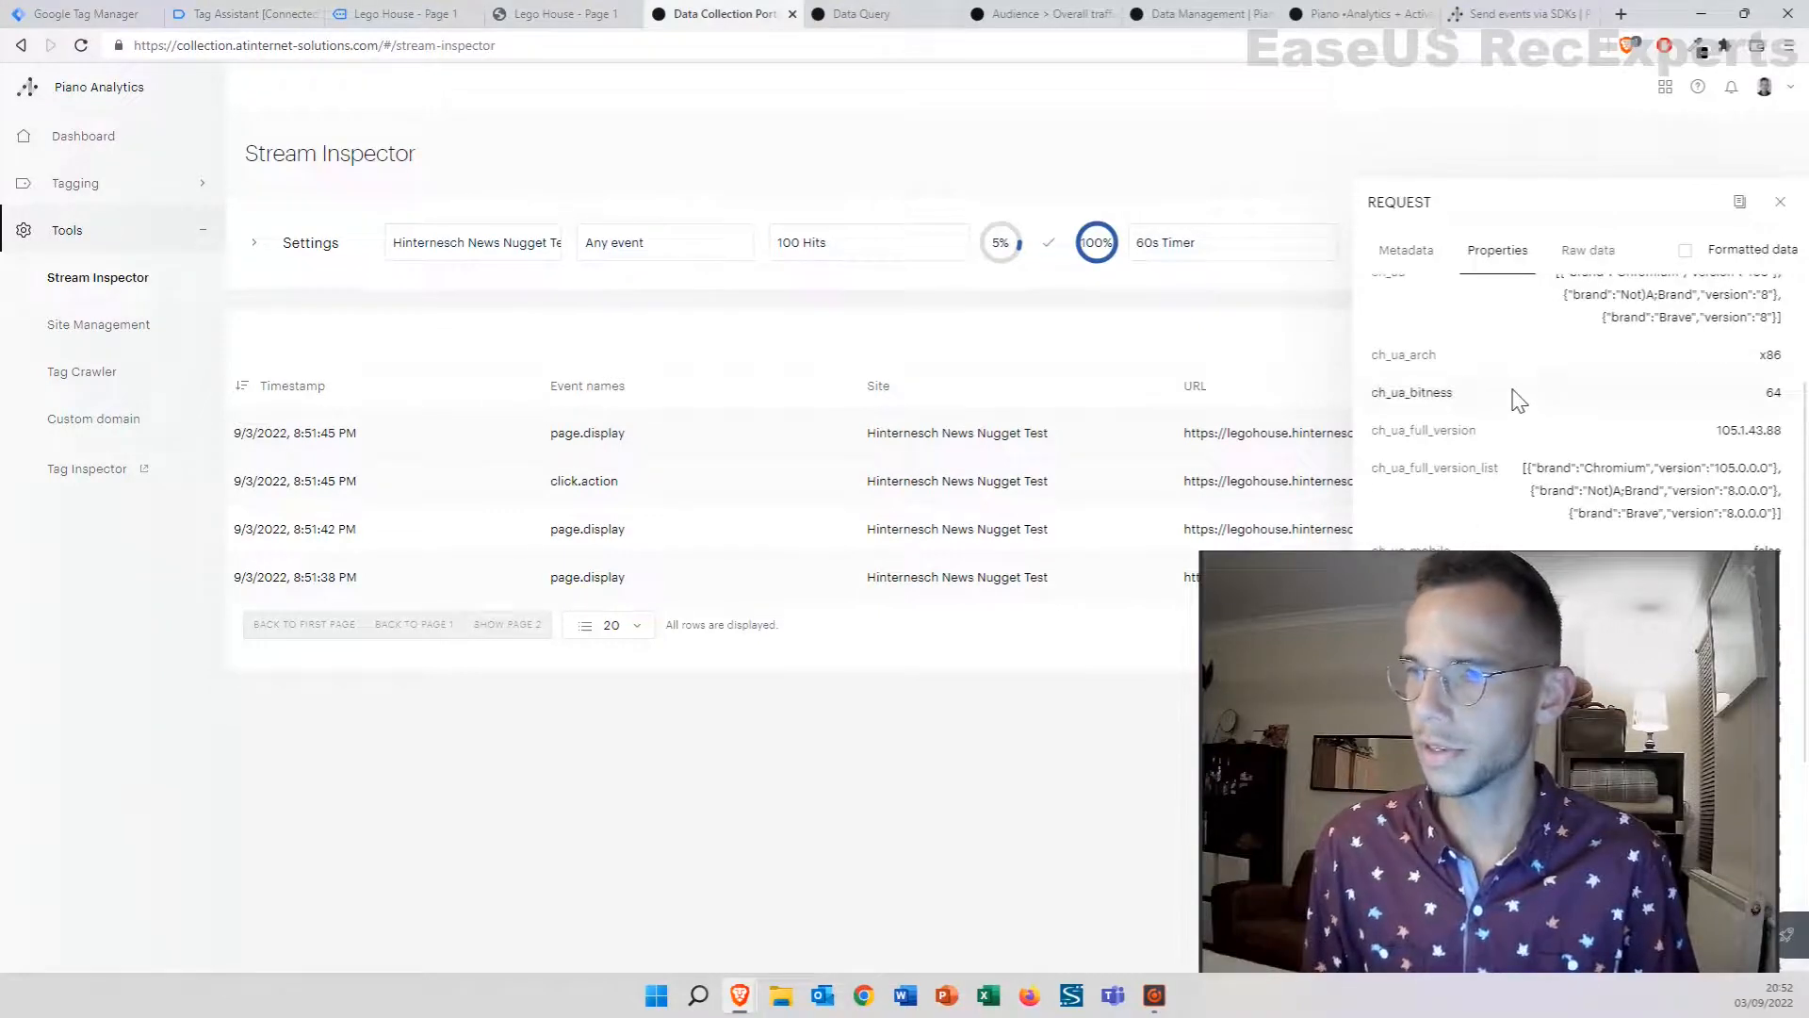
scroll(1519, 400, "down", 1)
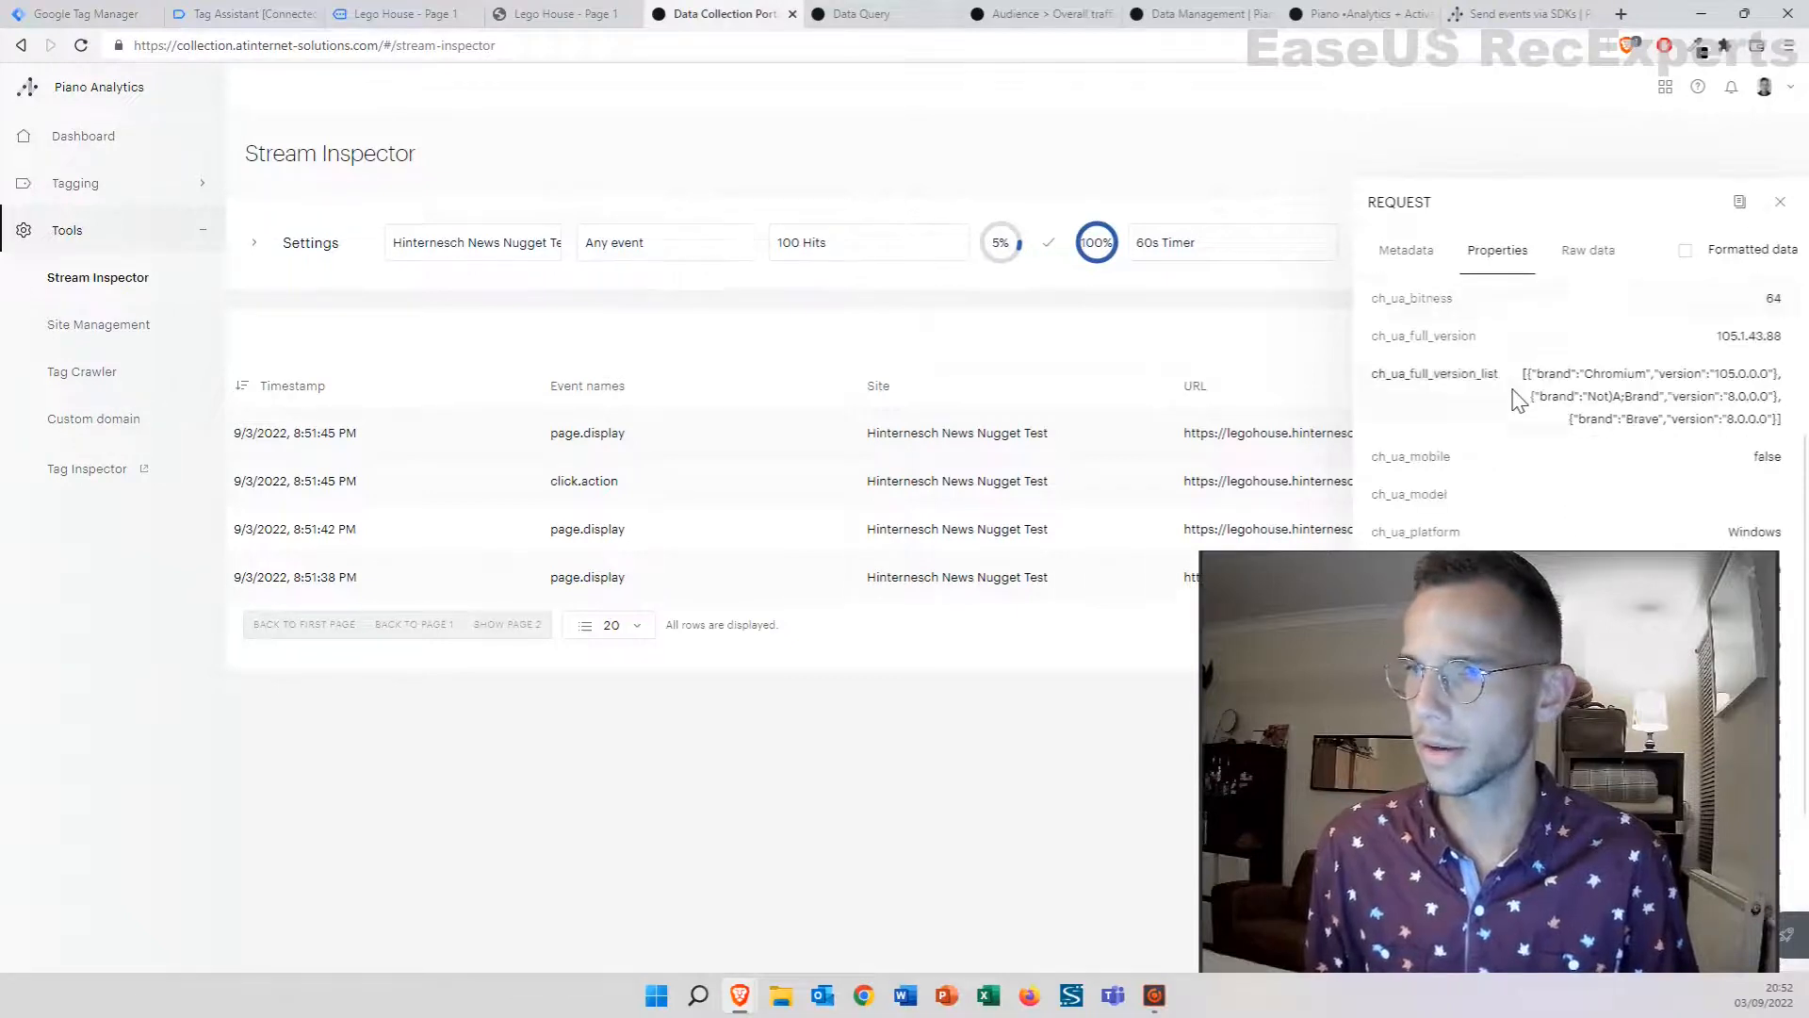
left_click(1585, 252)
scroll(1512, 379, "down", 10)
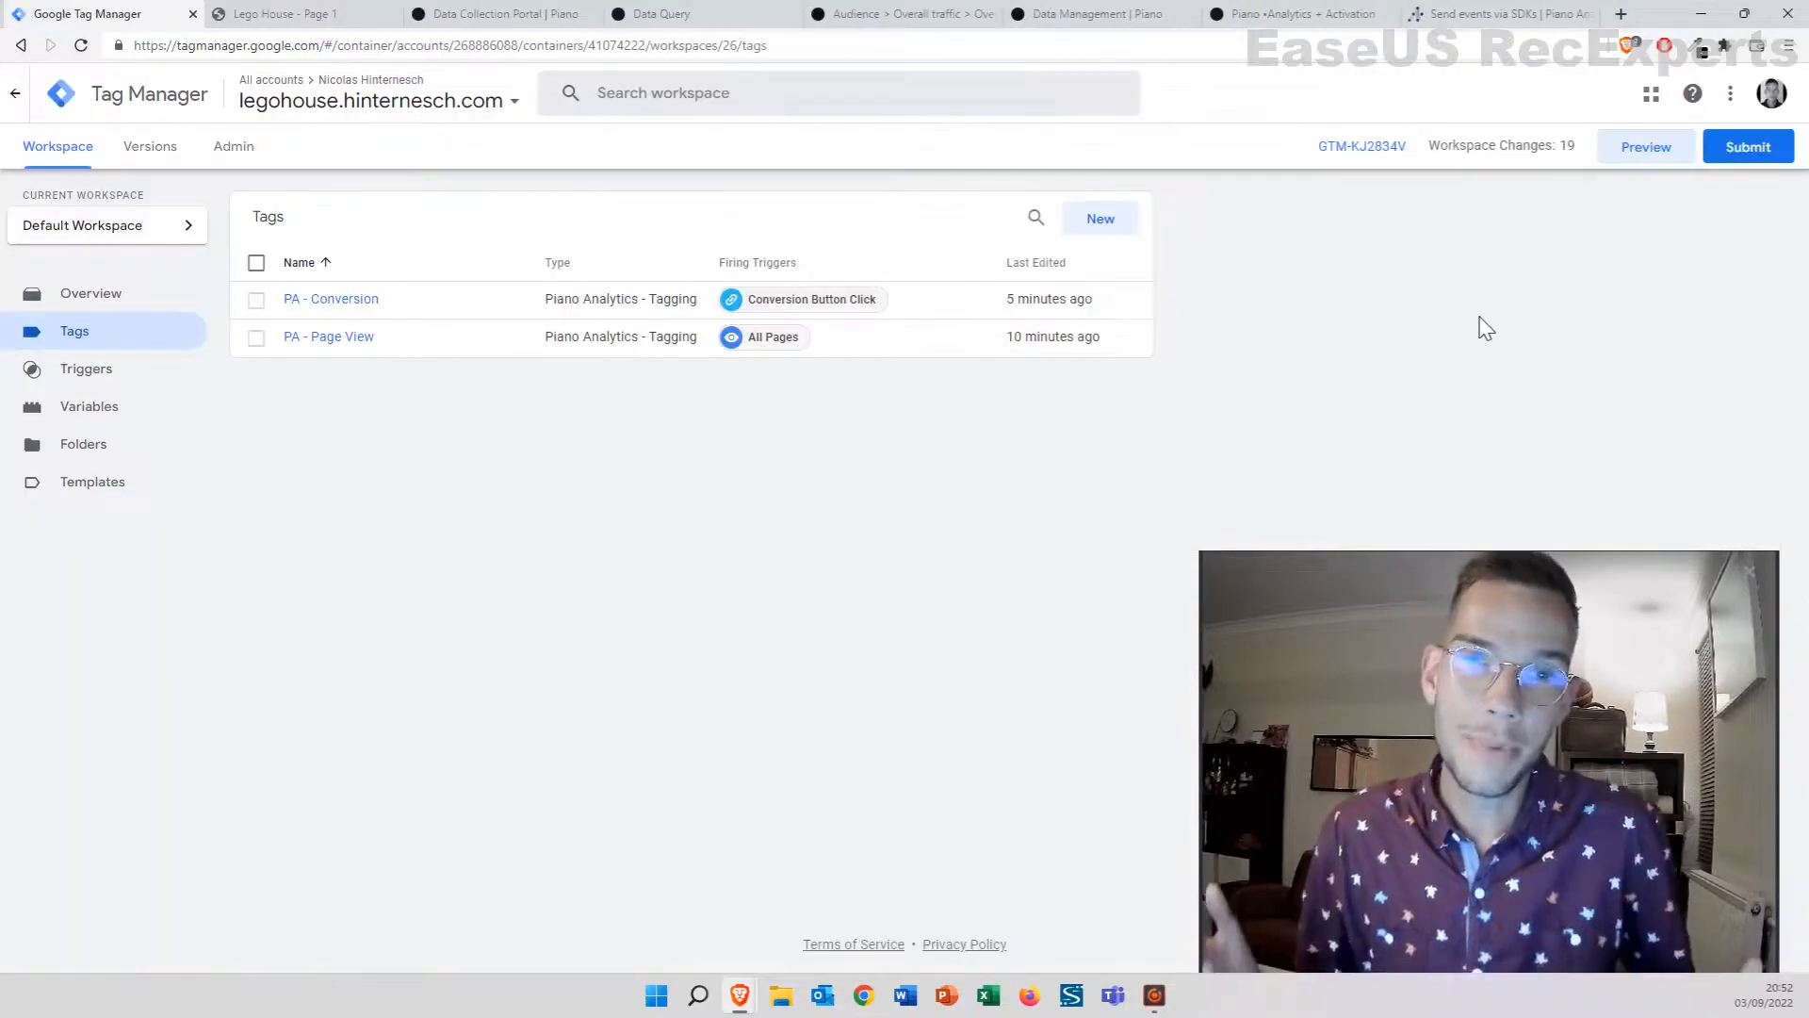
Publish the Tag Manager workspace changes to the Live environment as version Funny Commit Title To Confuse Devs
left_click(1749, 151)
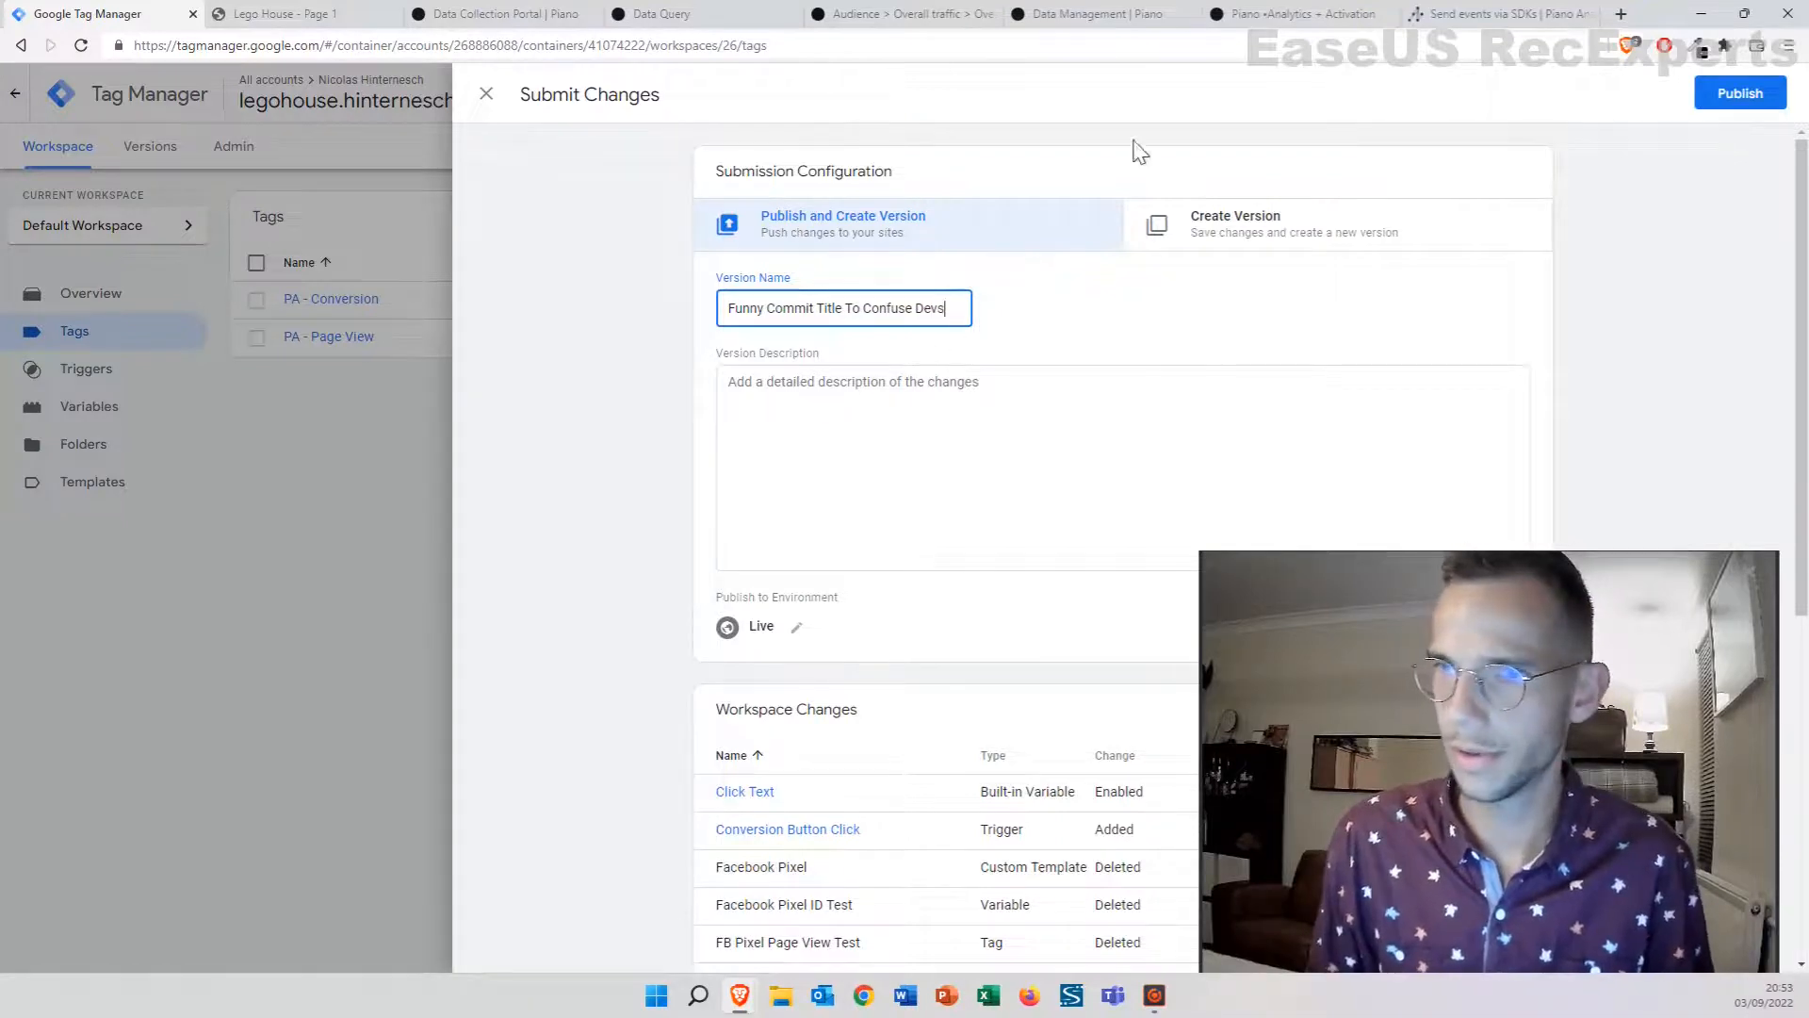
left_click(1739, 94)
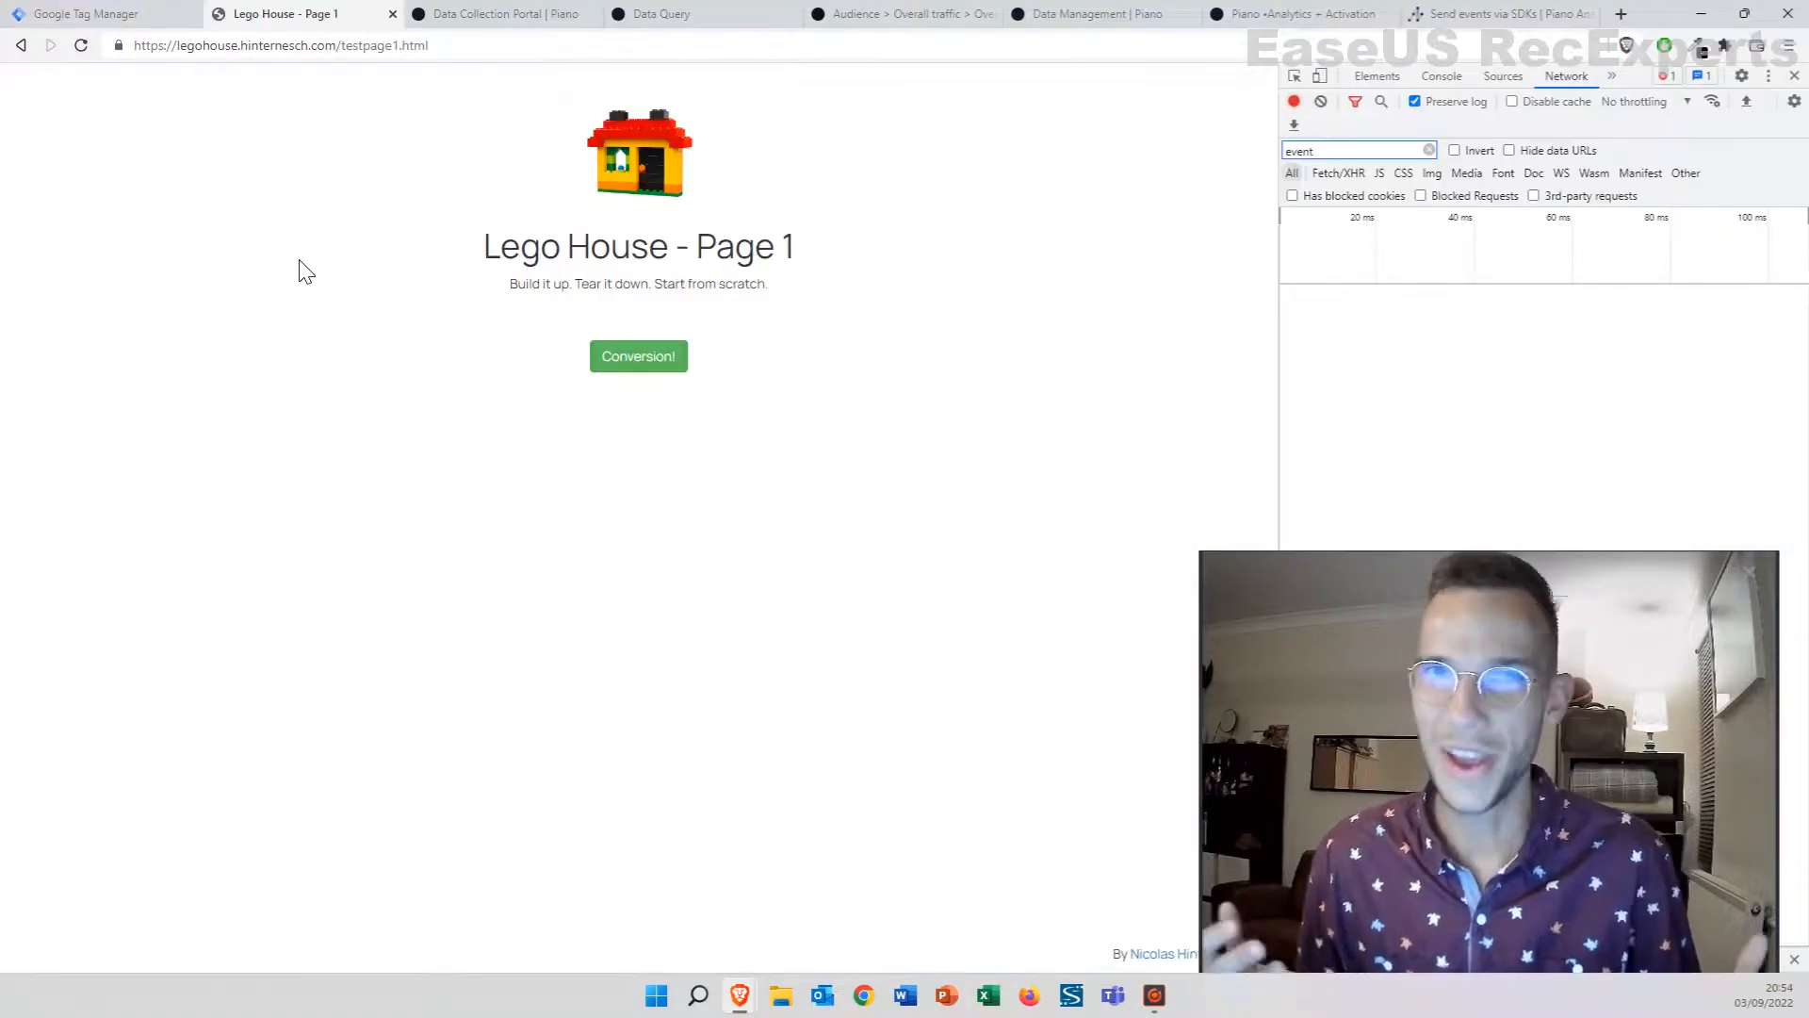
Generate live test events by reloading Lego House Page 1 and triggering Conversion!, and examine the page.display event's request payload in the network log
left_click(89, 45)
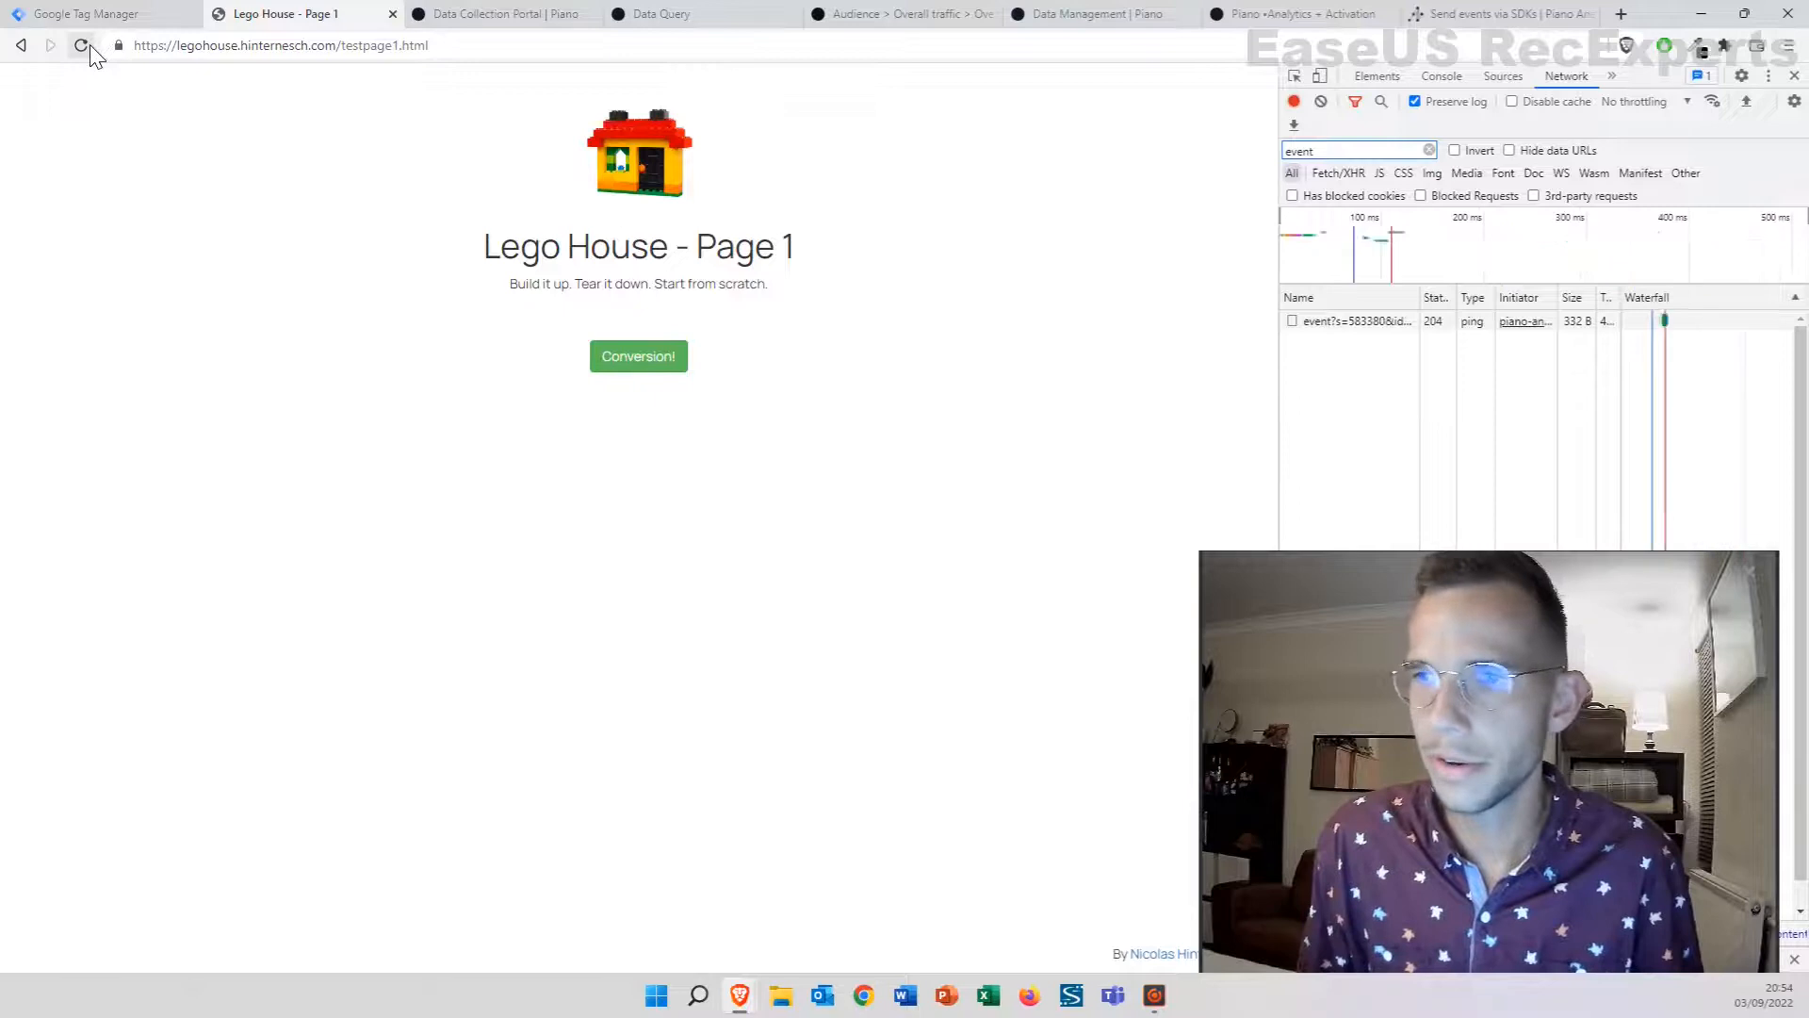
left_click(88, 43)
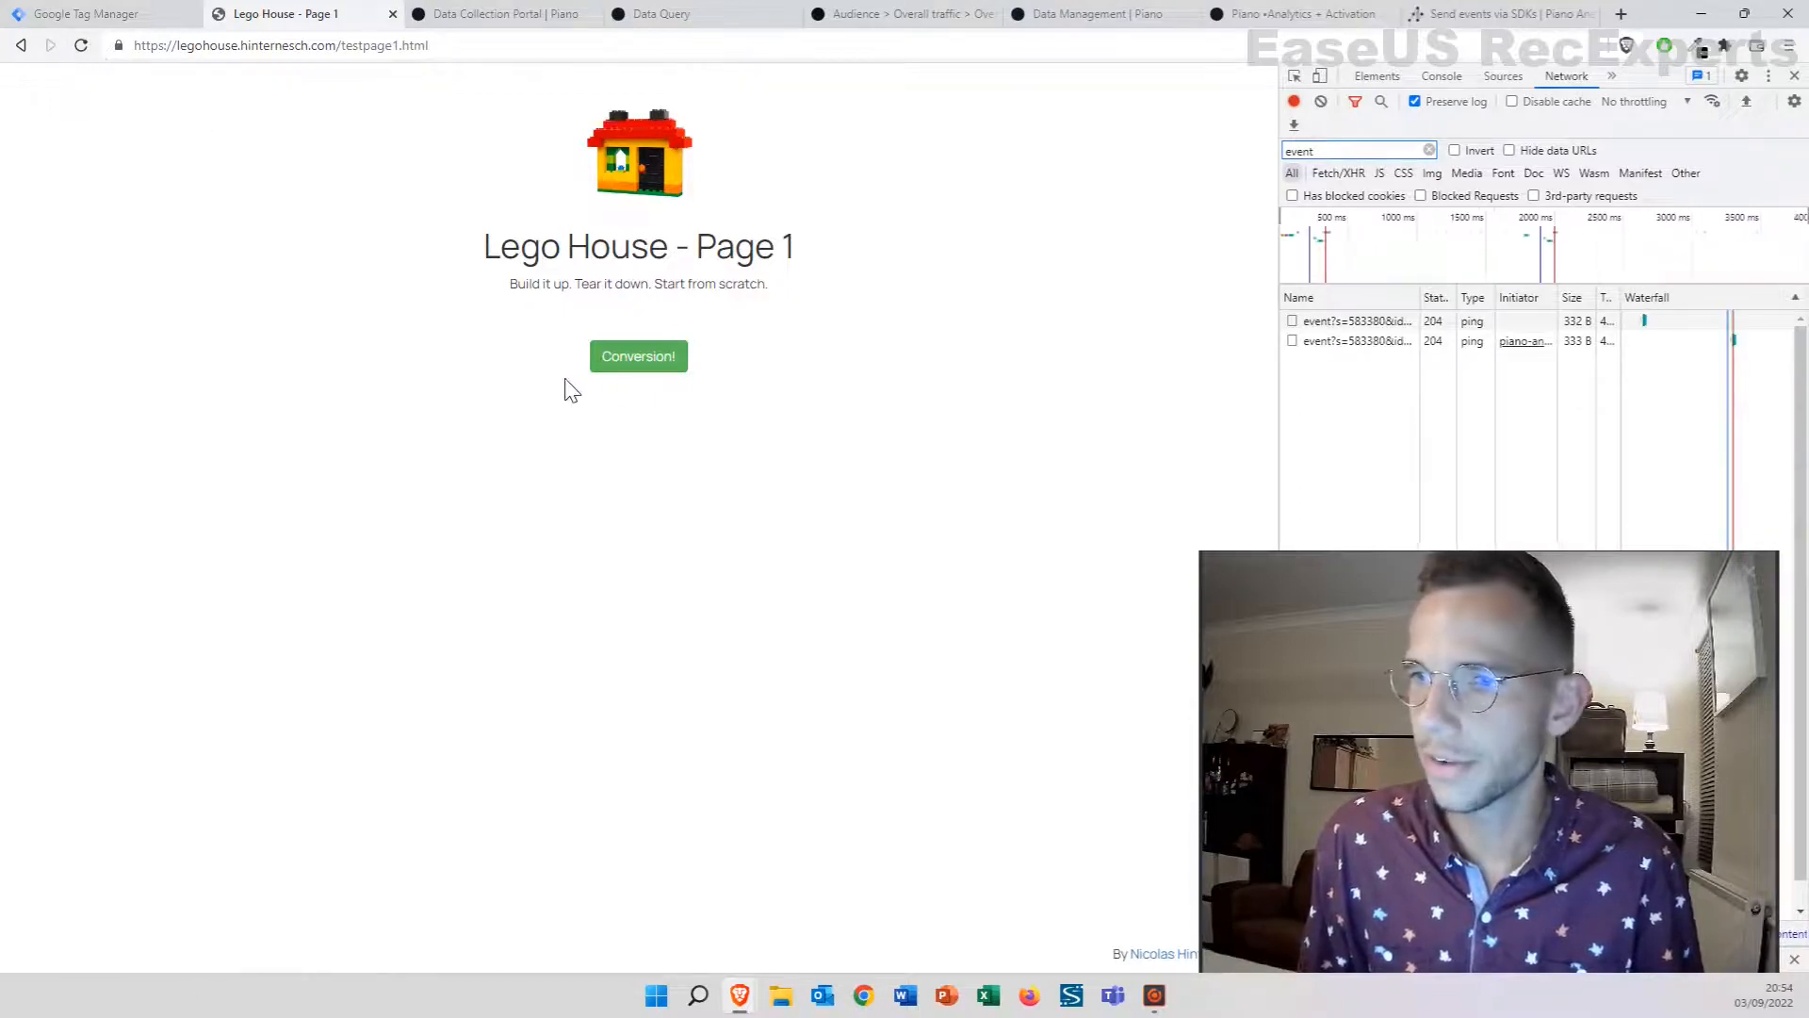
left_click(638, 363)
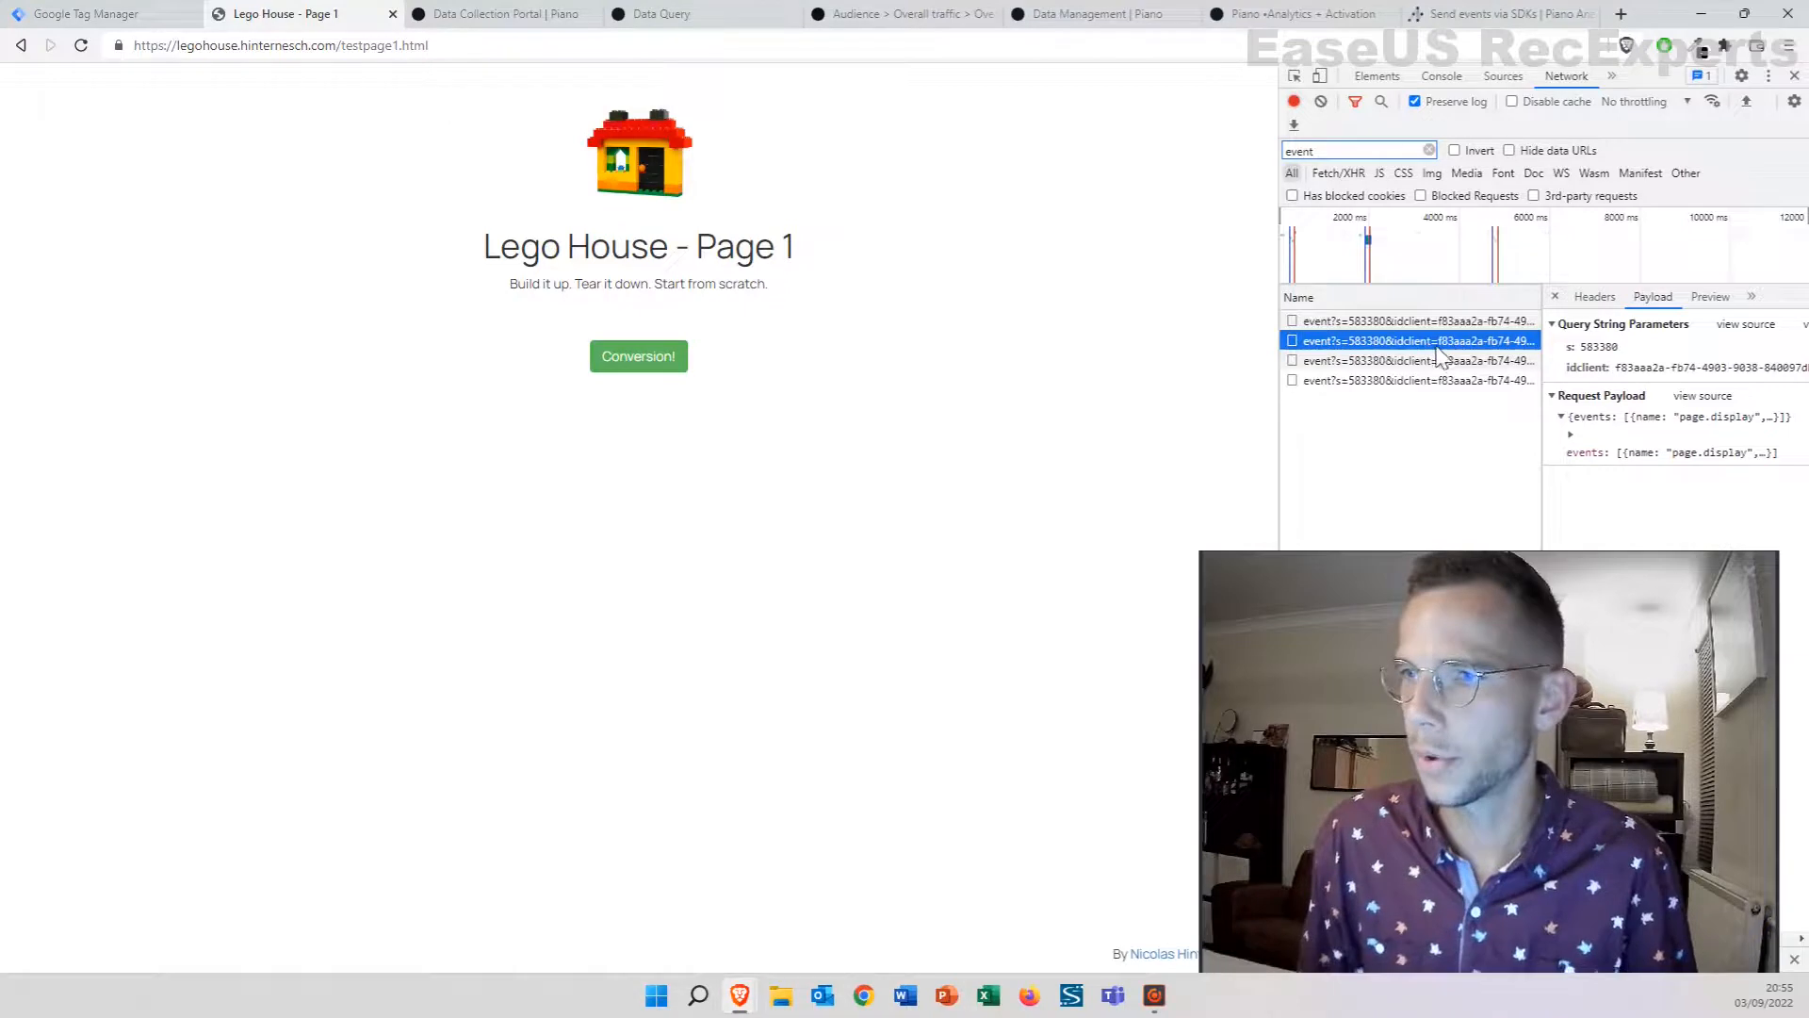
left_click(1570, 435)
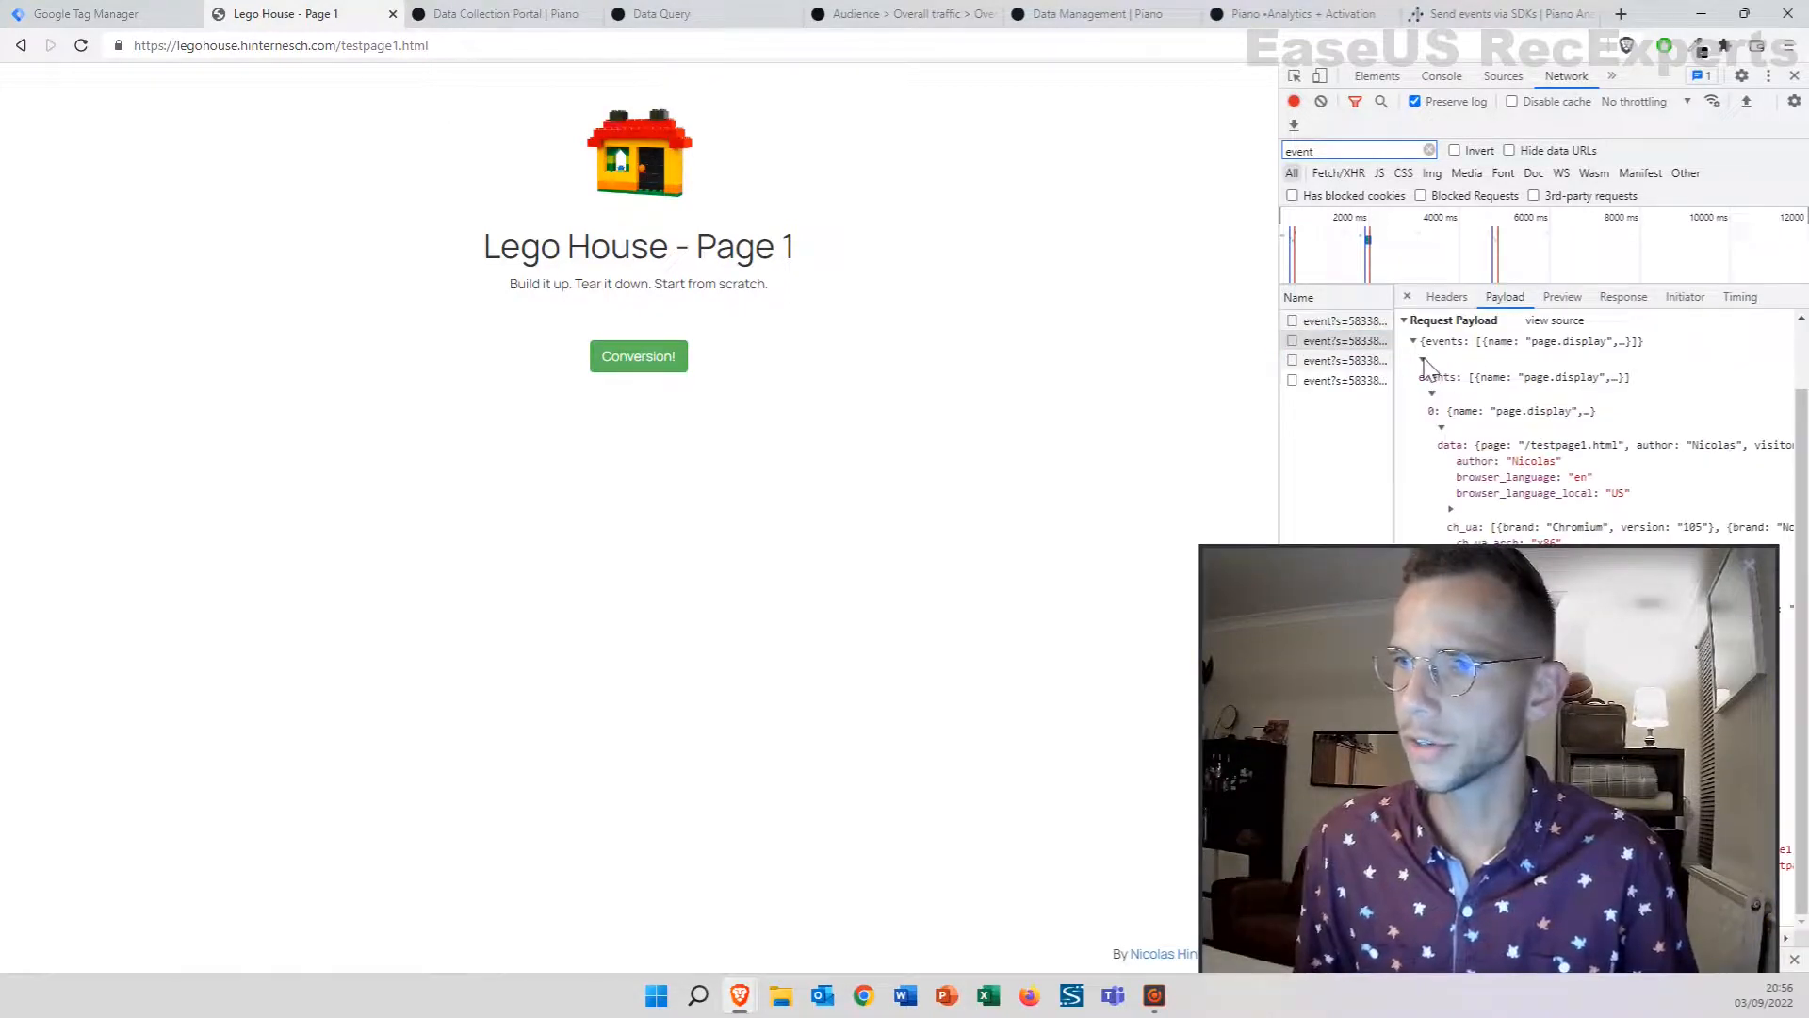
left_click(1412, 341)
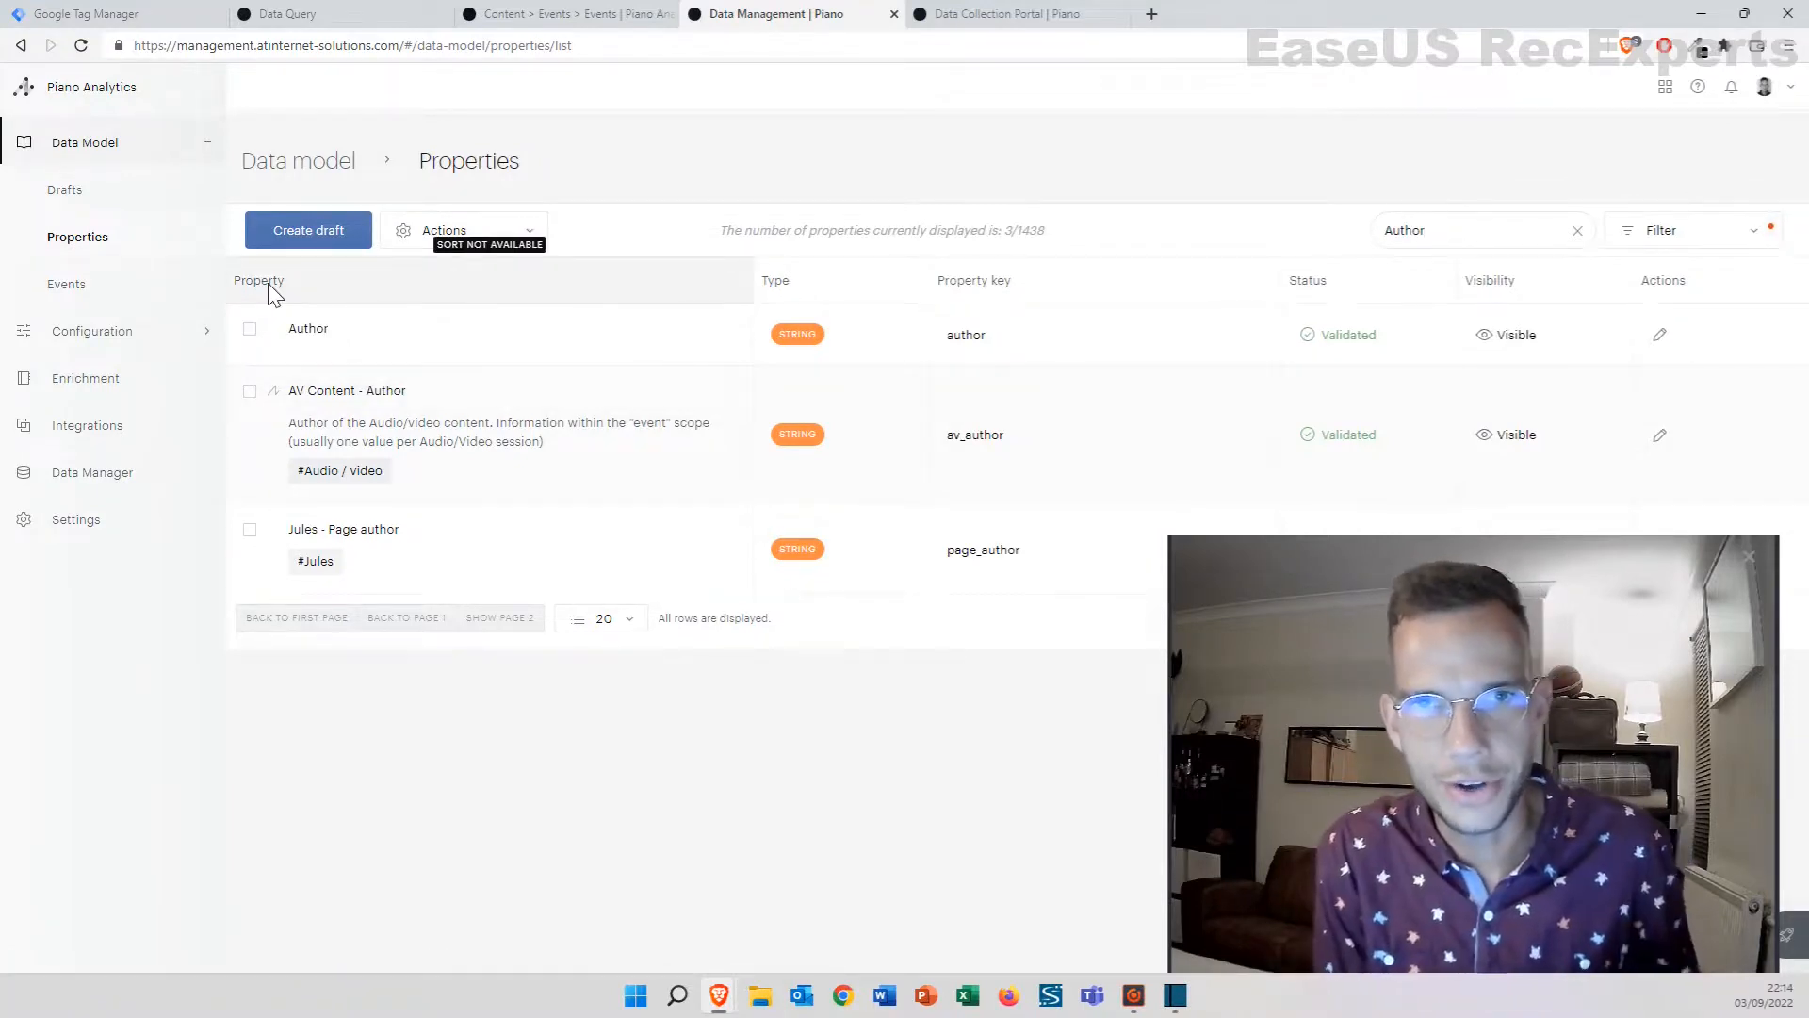
Open the Author property in the Piano Analytics data model and view its processing rules
left_click(309, 329)
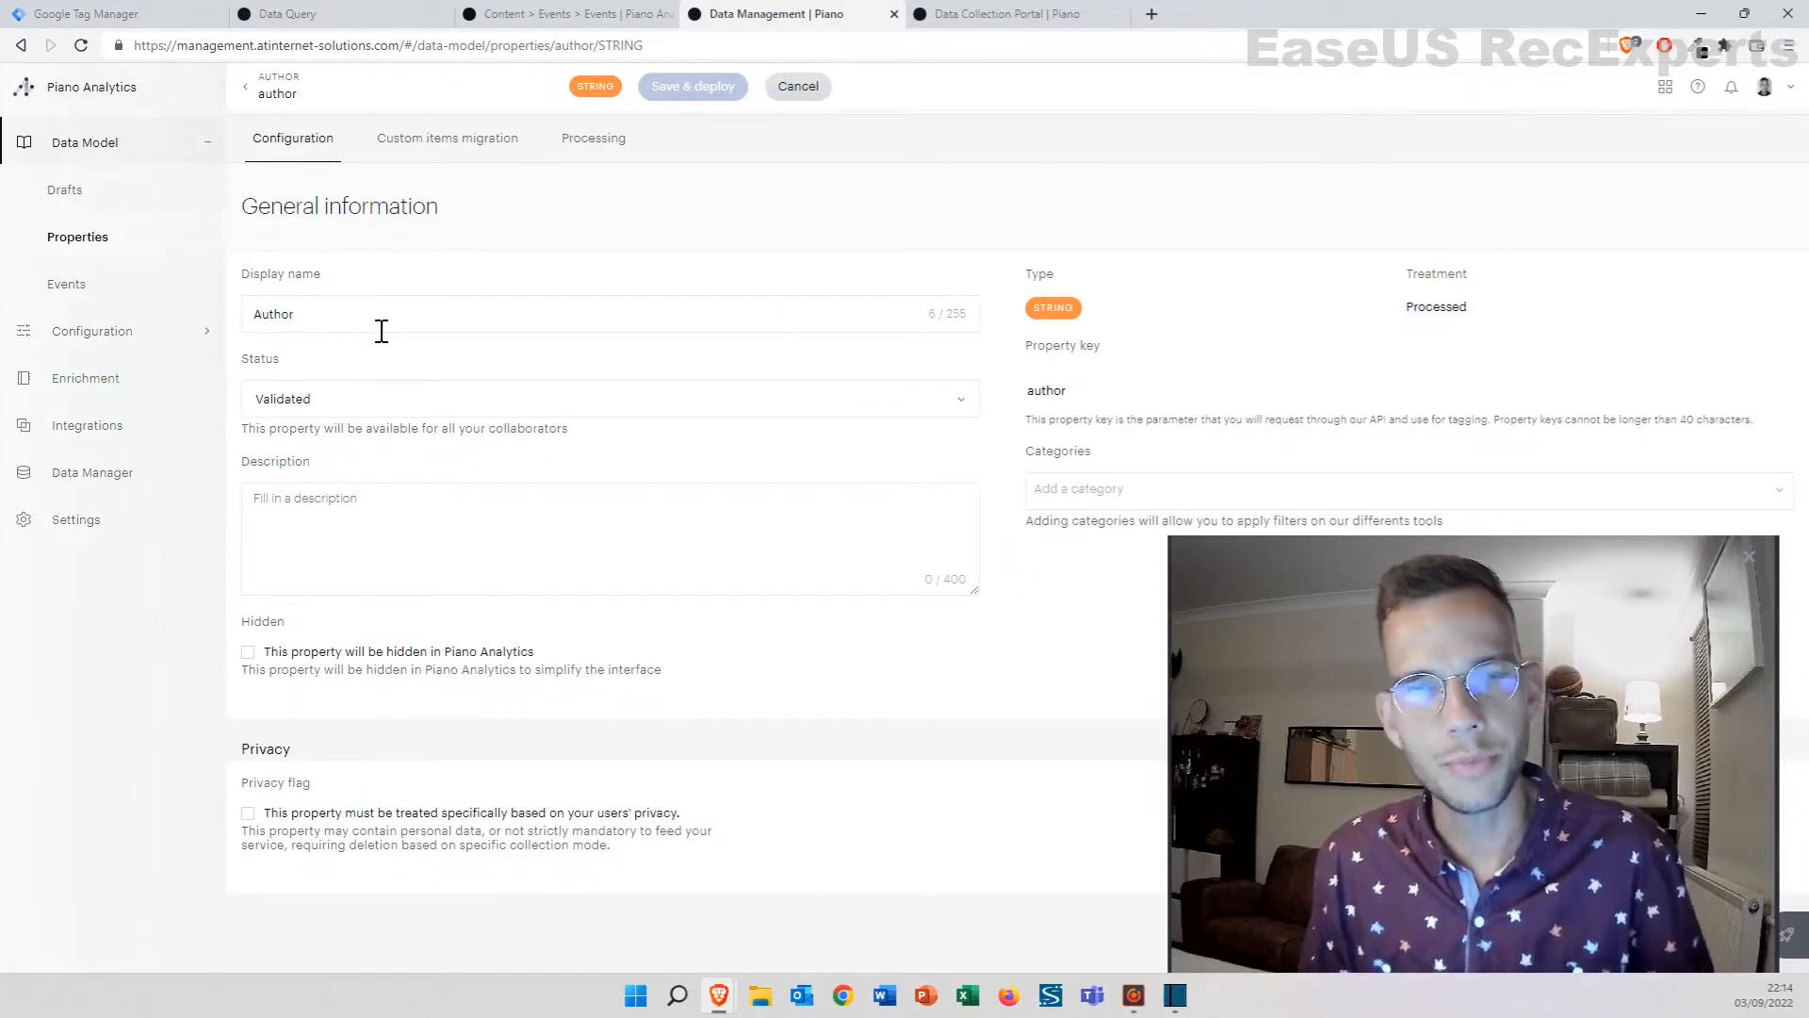
left_click(581, 151)
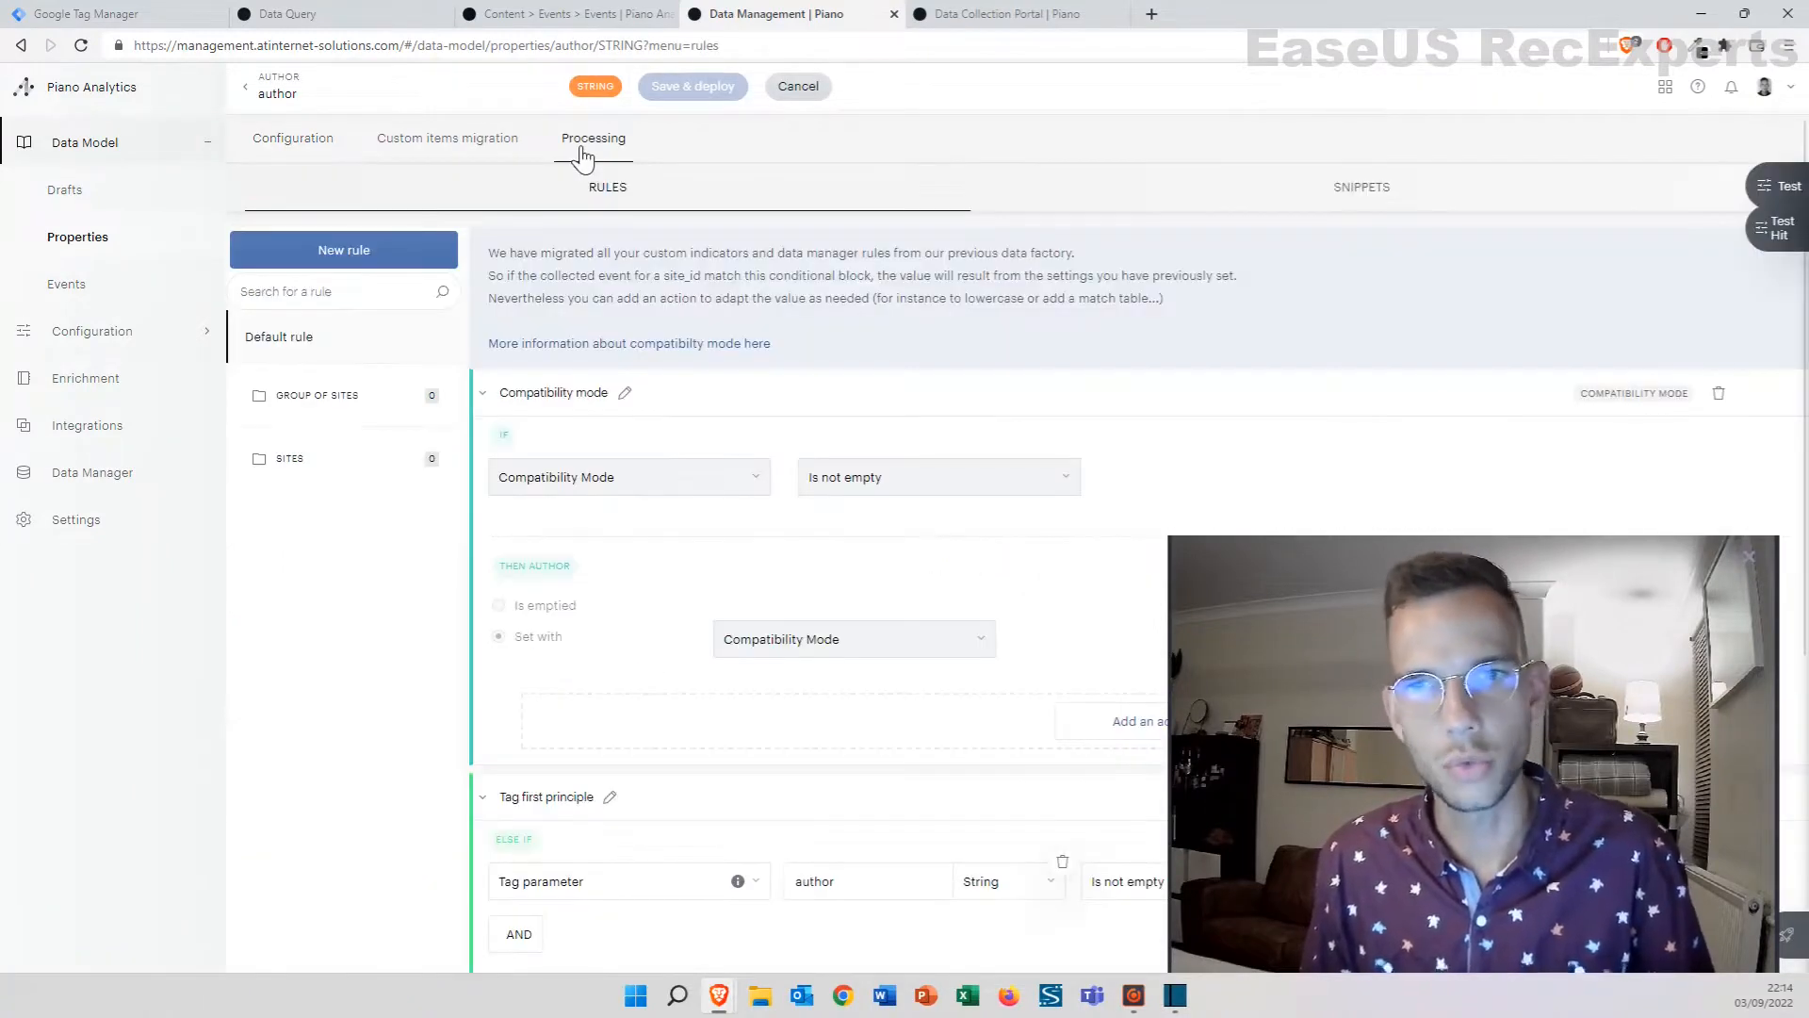